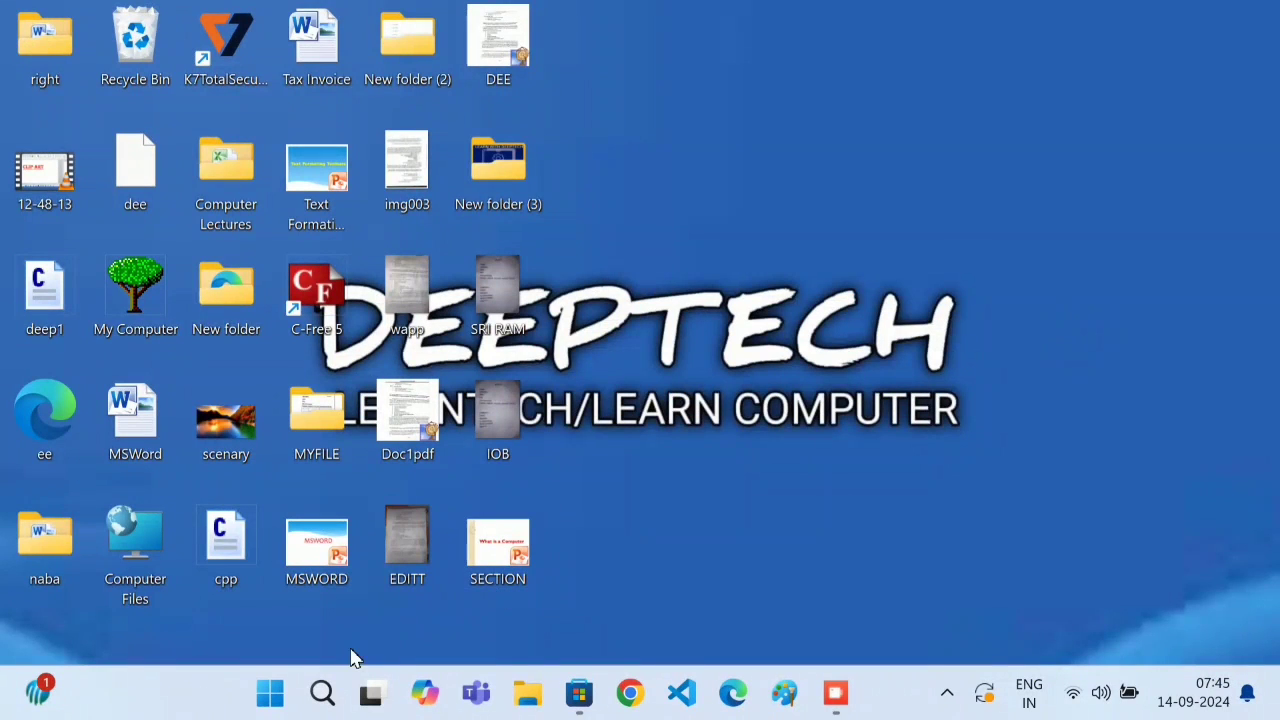
Search Windows for "paint" and open the Paint app.
{"action": "left_click", "coordinate": [322, 692]}
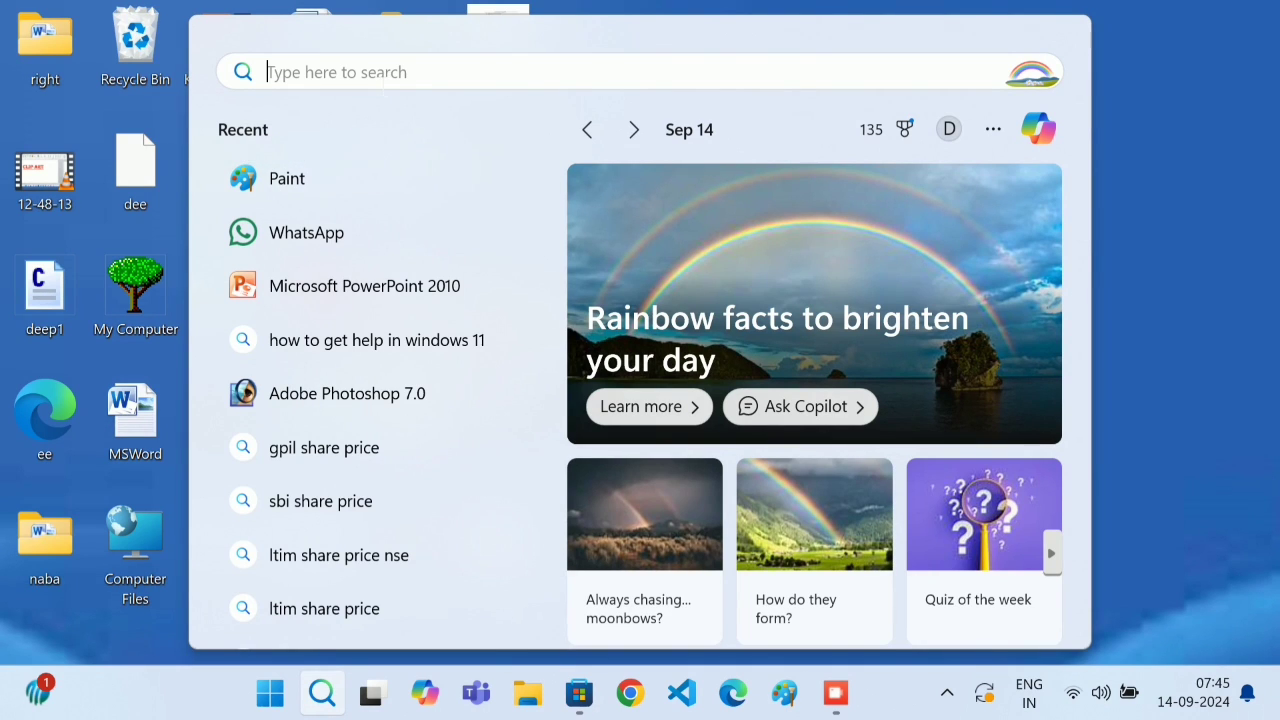
{"action": "type", "text": "paint"}
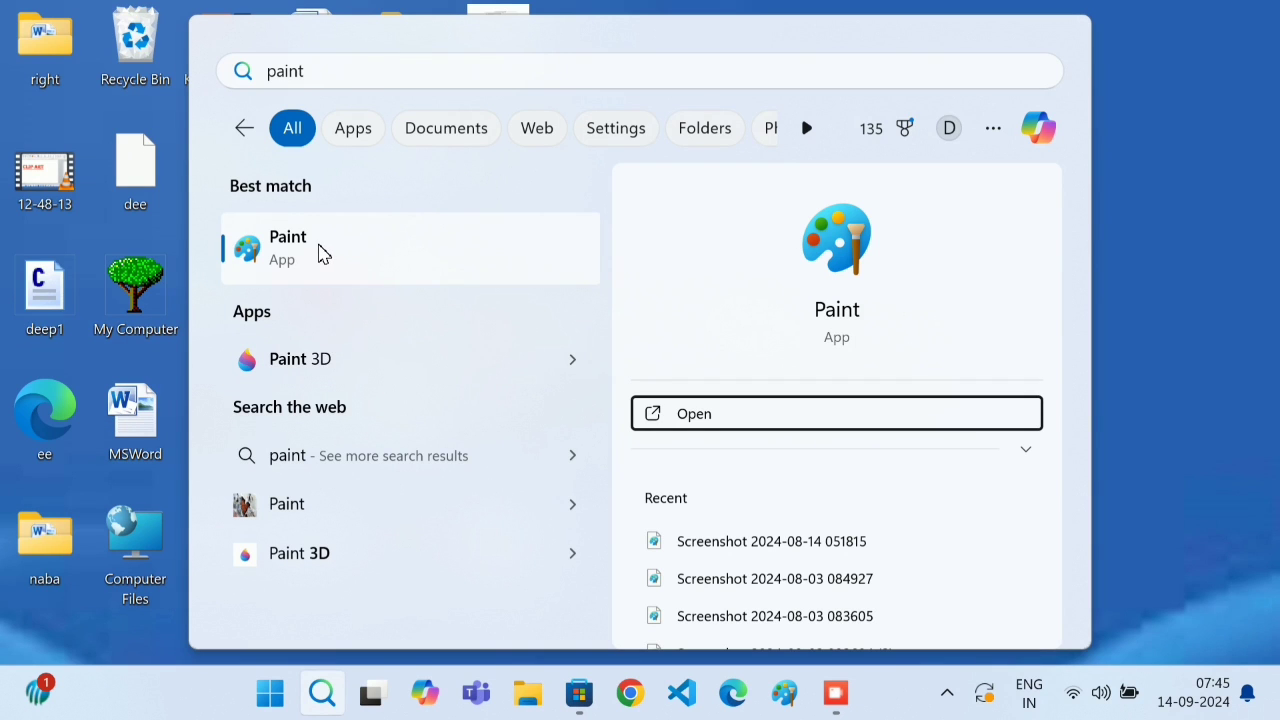
{"action": "left_click", "coordinate": [321, 252]}
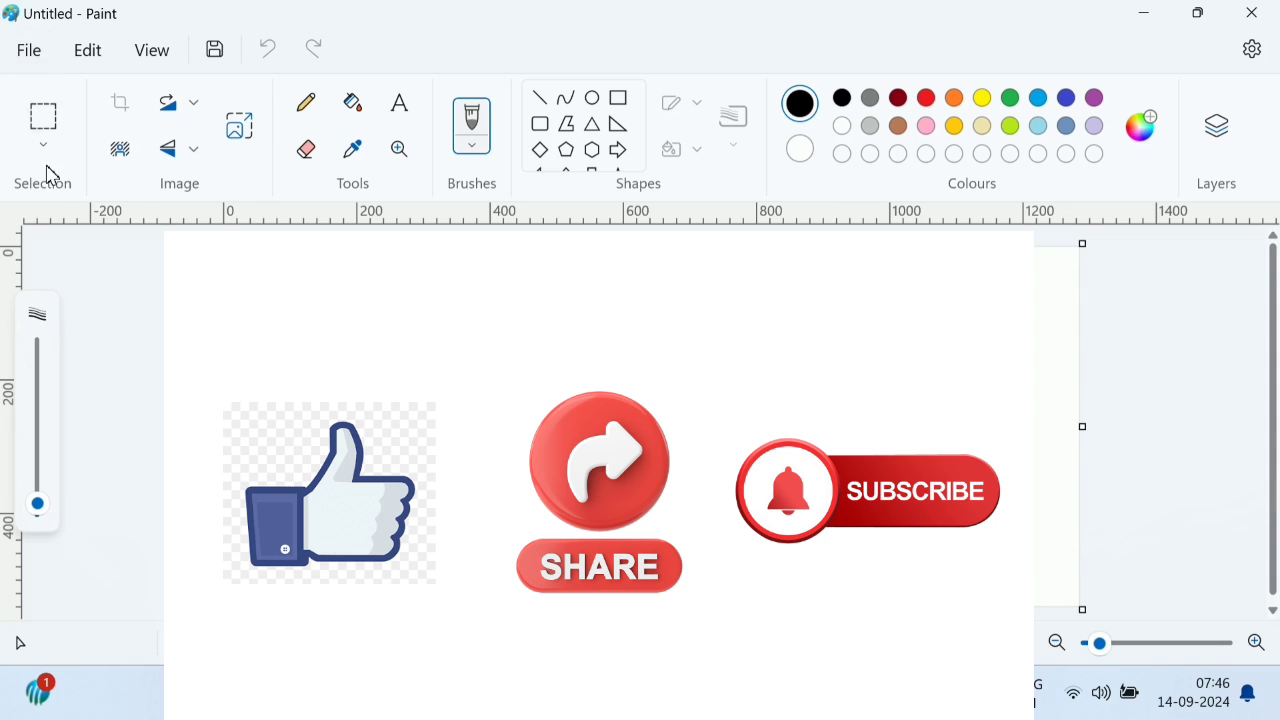
{"action": "left_click", "coordinate": [38, 63]}
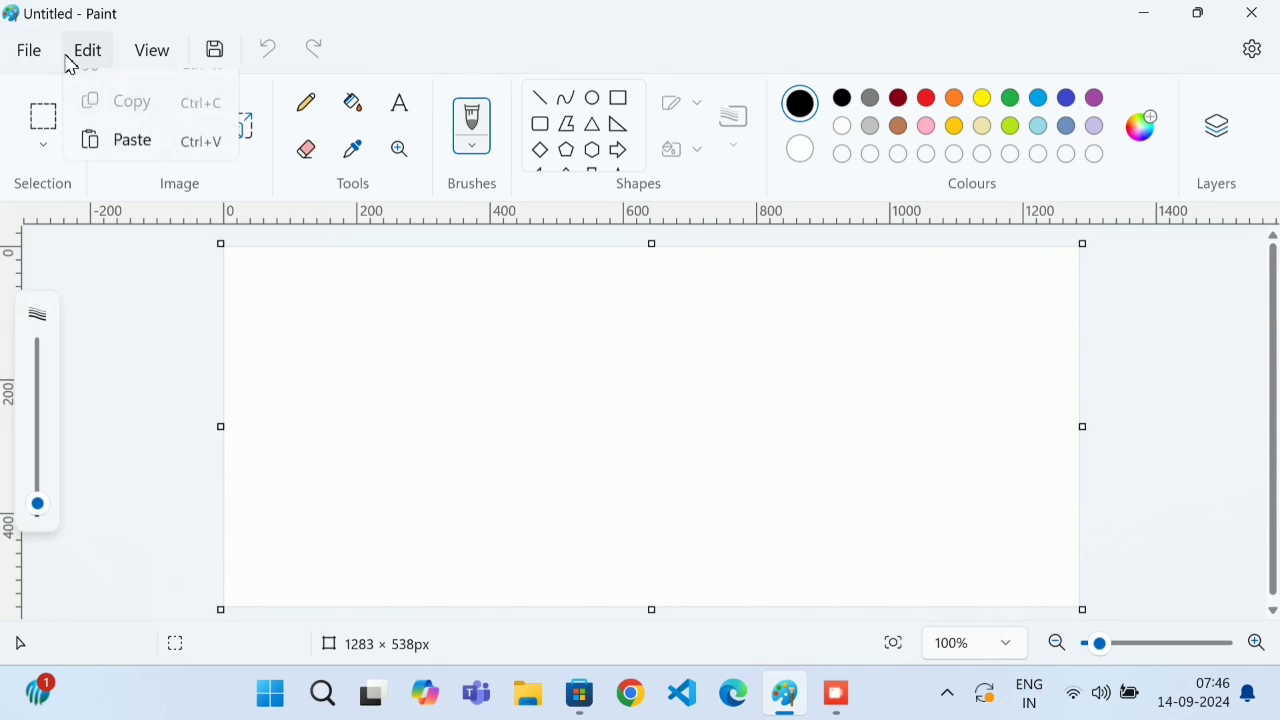
{"action": "left_click", "coordinate": [71, 60]}
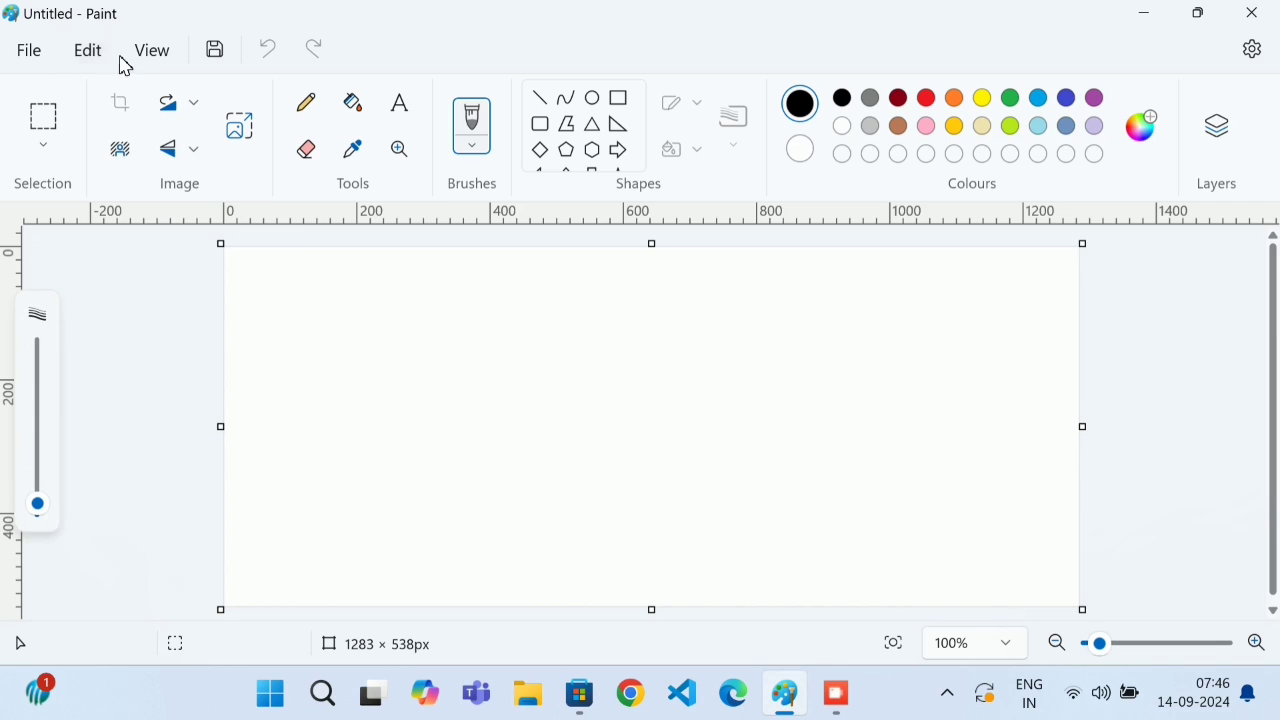
{"action": "left_click", "coordinate": [55, 68]}
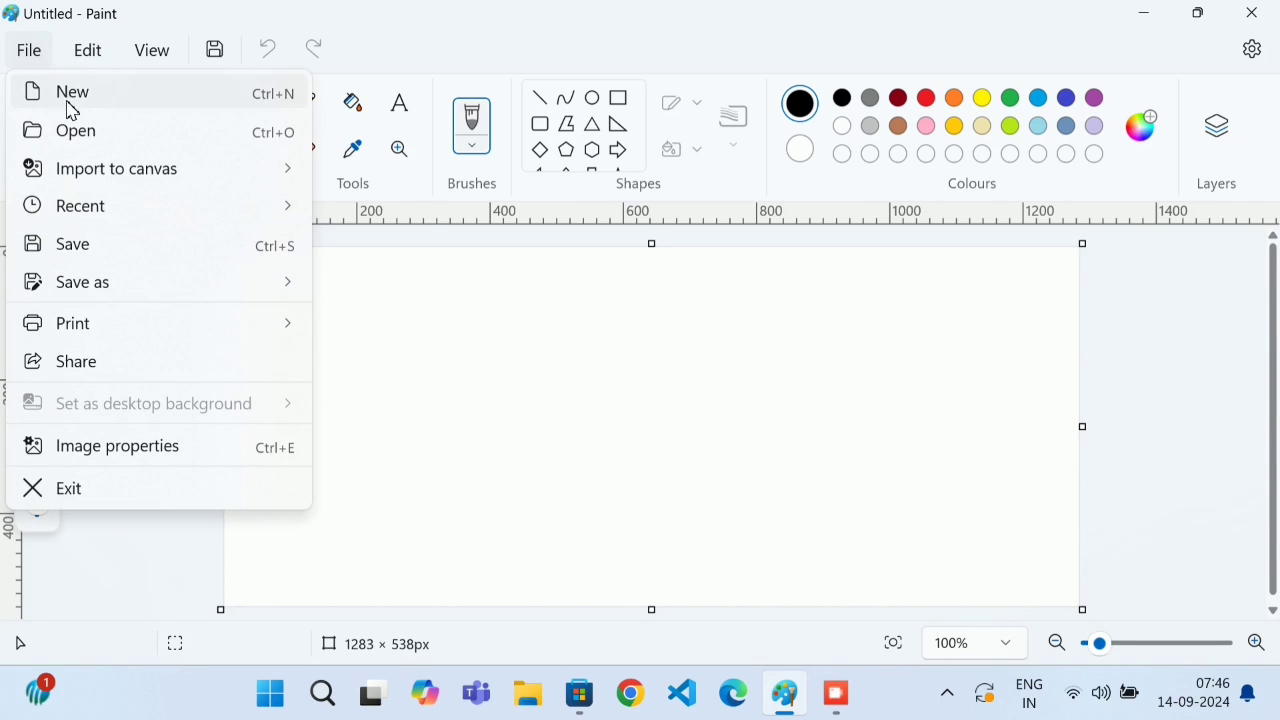
{"action": "left_click", "coordinate": [462, 332]}
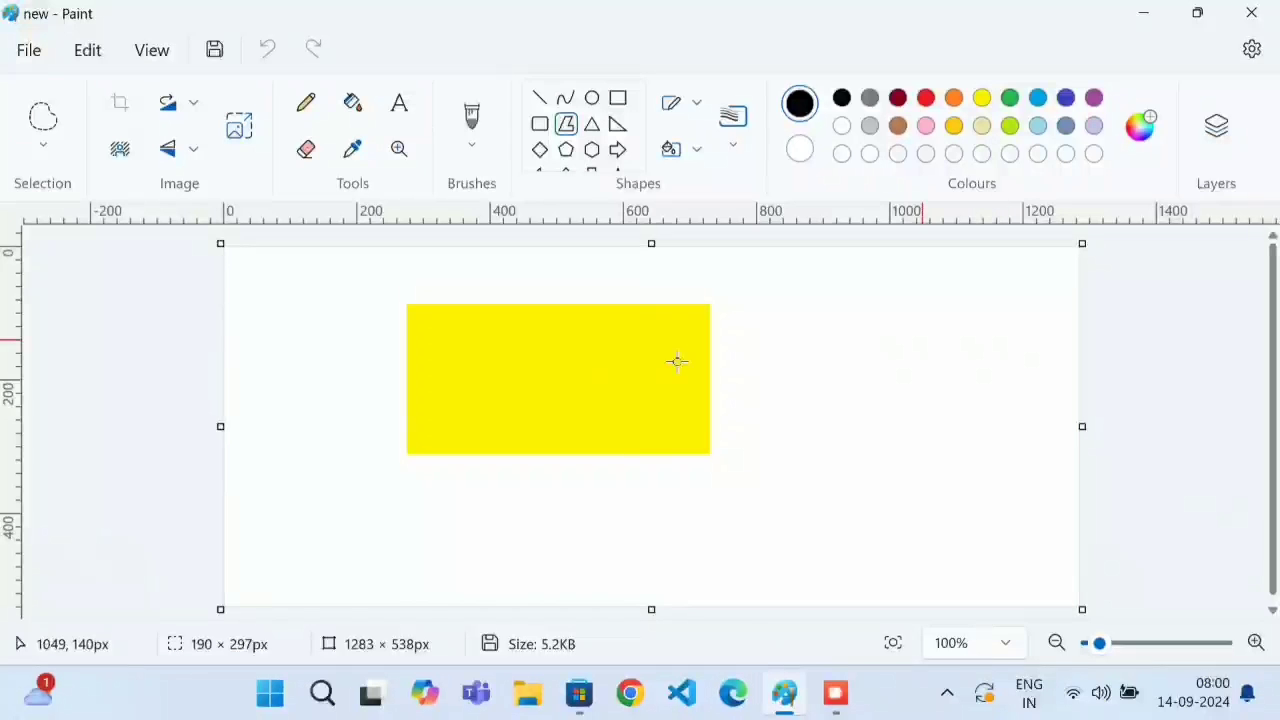
Start a new blank image in place of the open drawing with the yellow rectangle.
{"action": "left_click", "coordinate": [32, 58]}
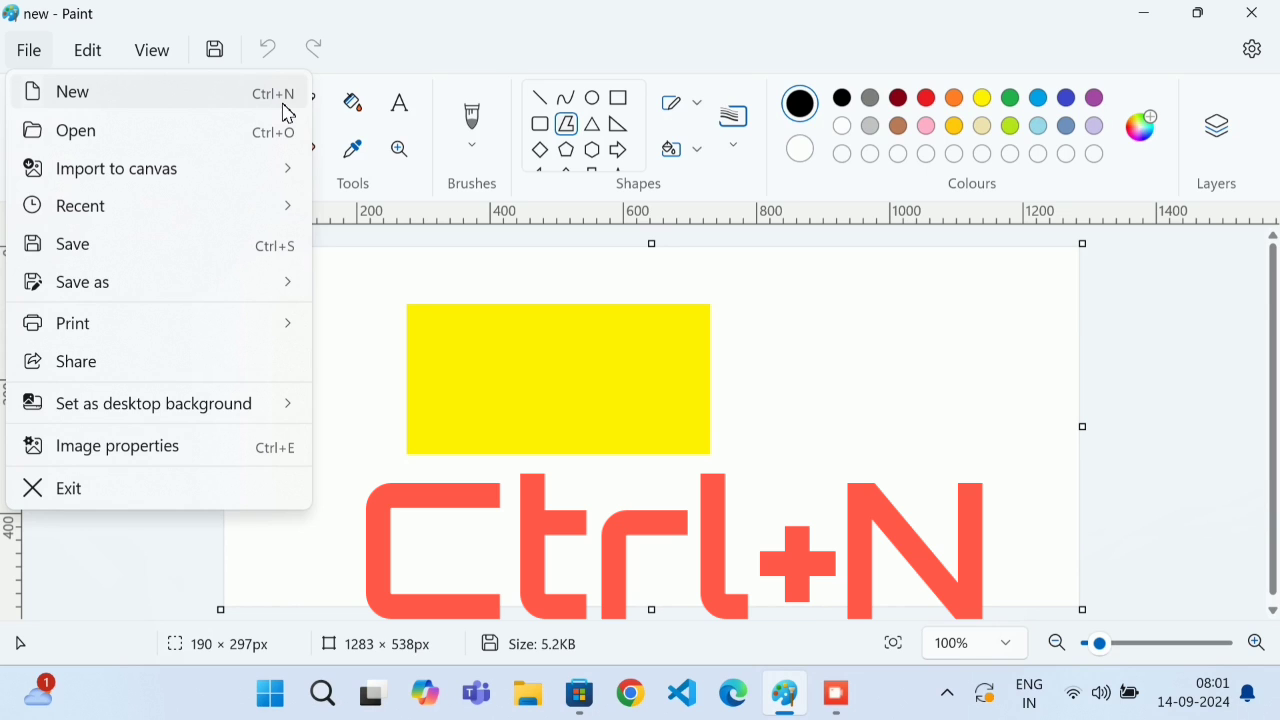
{"action": "left_click", "coordinate": [829, 402]}
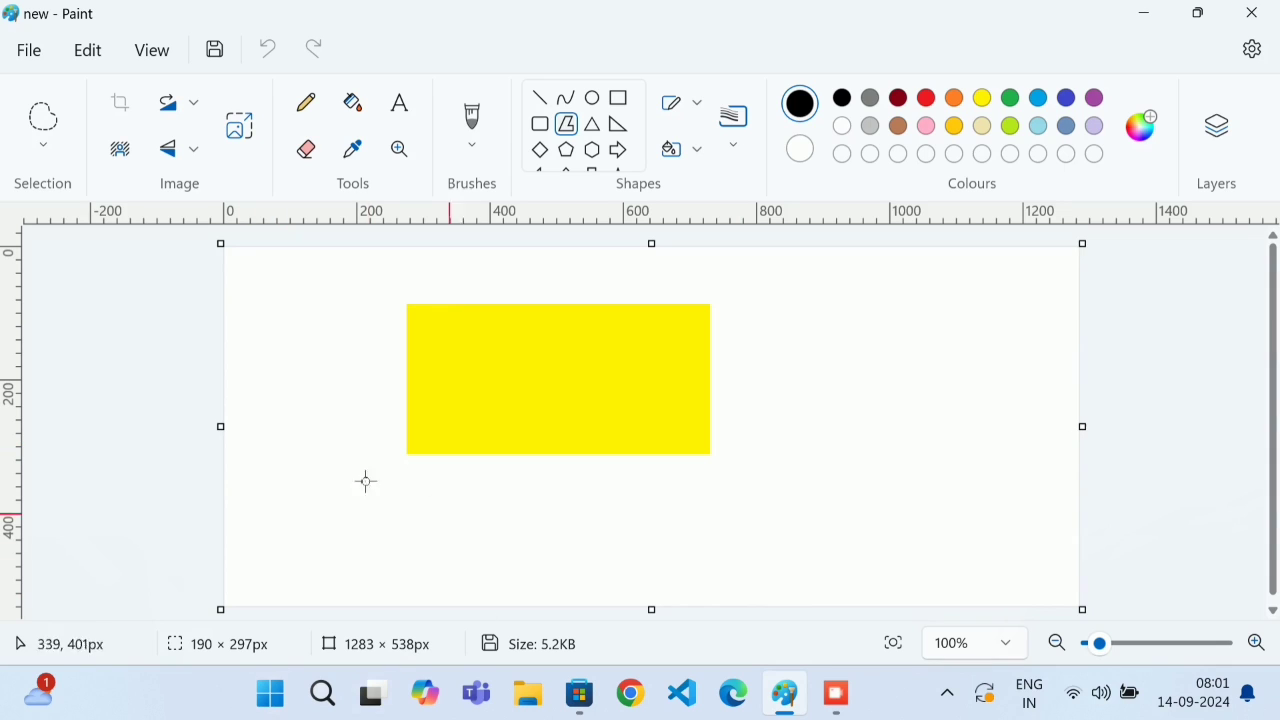
{"action": "left_click", "coordinate": [12, 60]}
{"action": "left_click", "coordinate": [64, 94]}
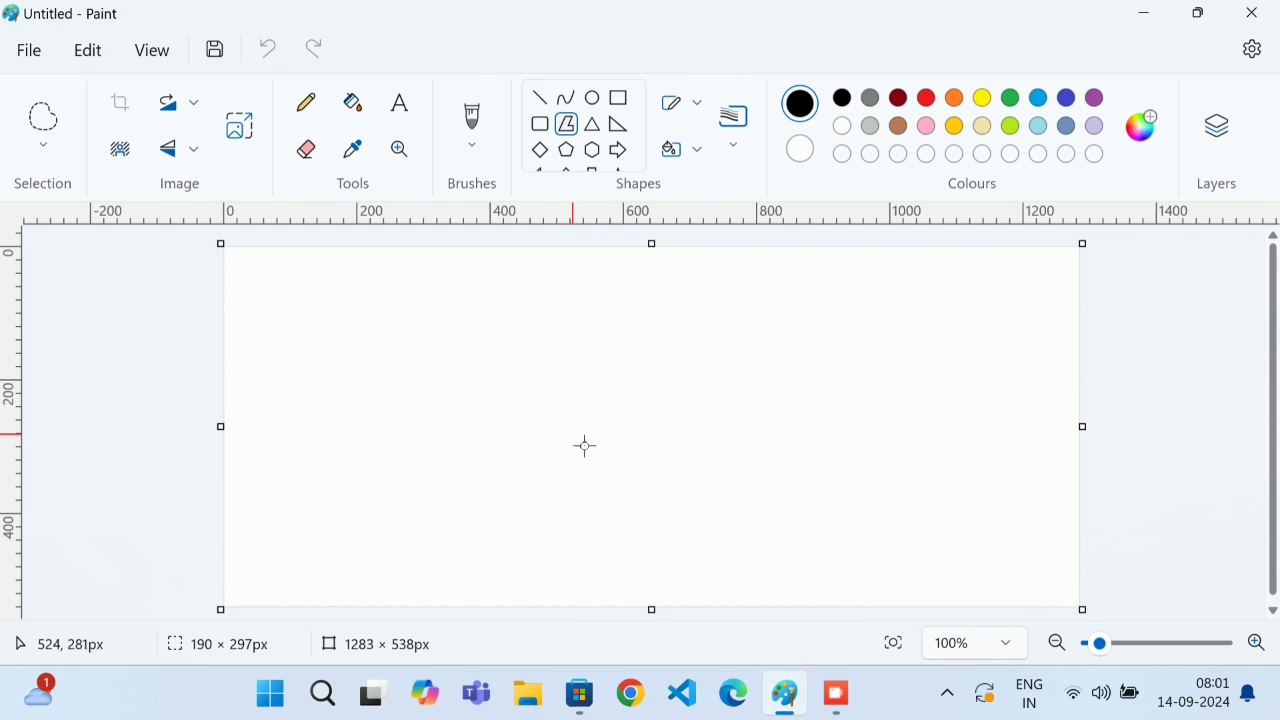
Draw a black triangle outline about 528 × 255 px in the left half of the blank canvas.
{"action": "left_click", "coordinate": [591, 123]}
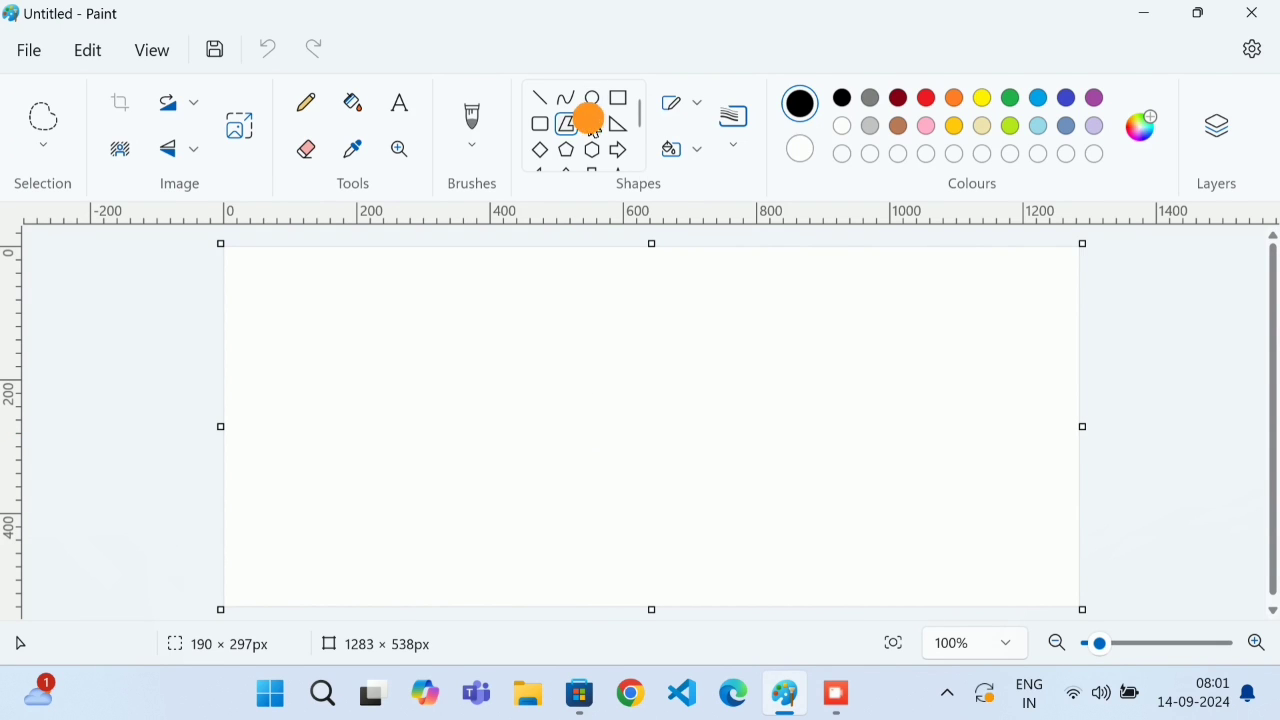
{"action": "left_click_drag", "start_coordinate": [672, 301], "coordinate": [320, 472]}
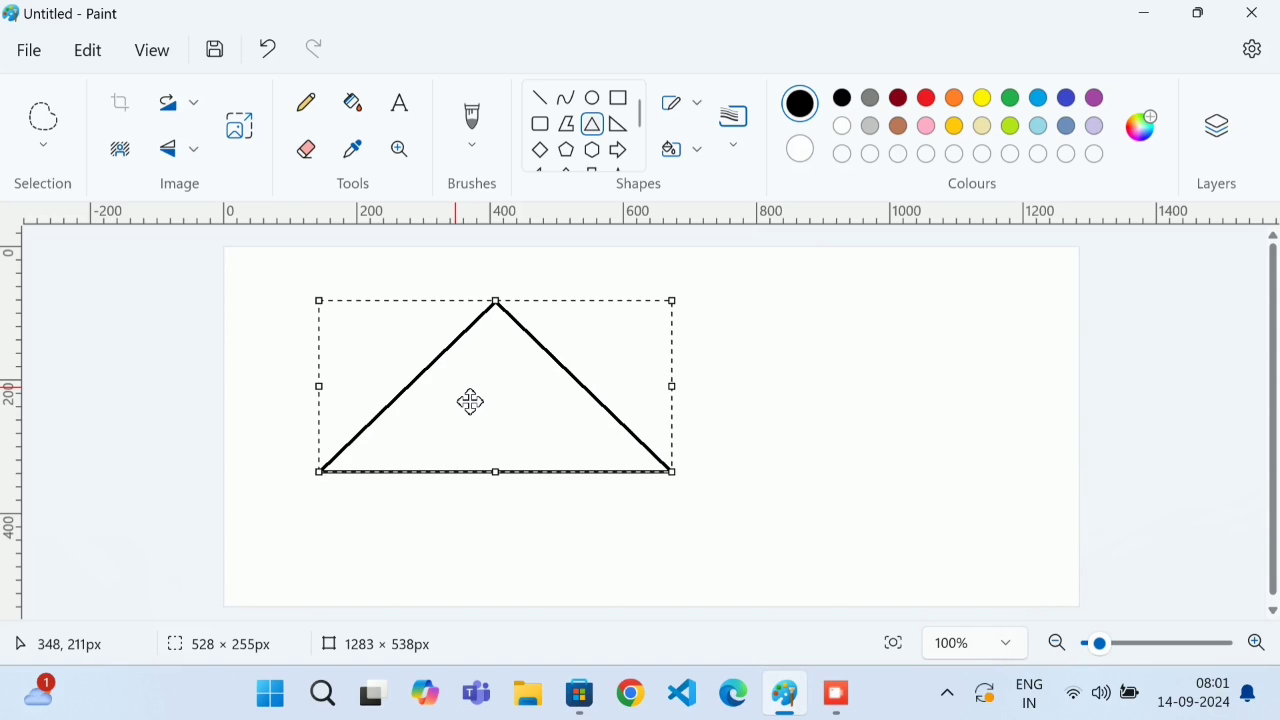
{"action": "left_click", "coordinate": [975, 438]}
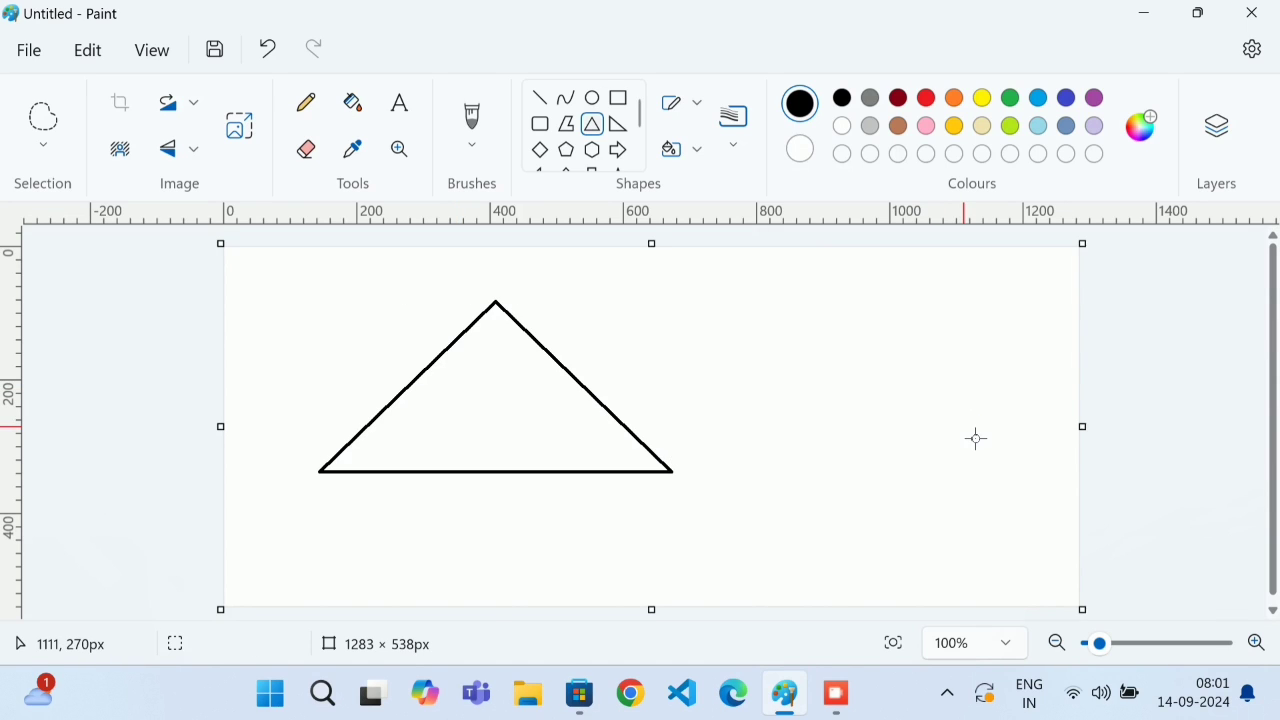
Start another new blank image without saving the triangle drawing.
{"action": "key", "text": "ctrl+n"}
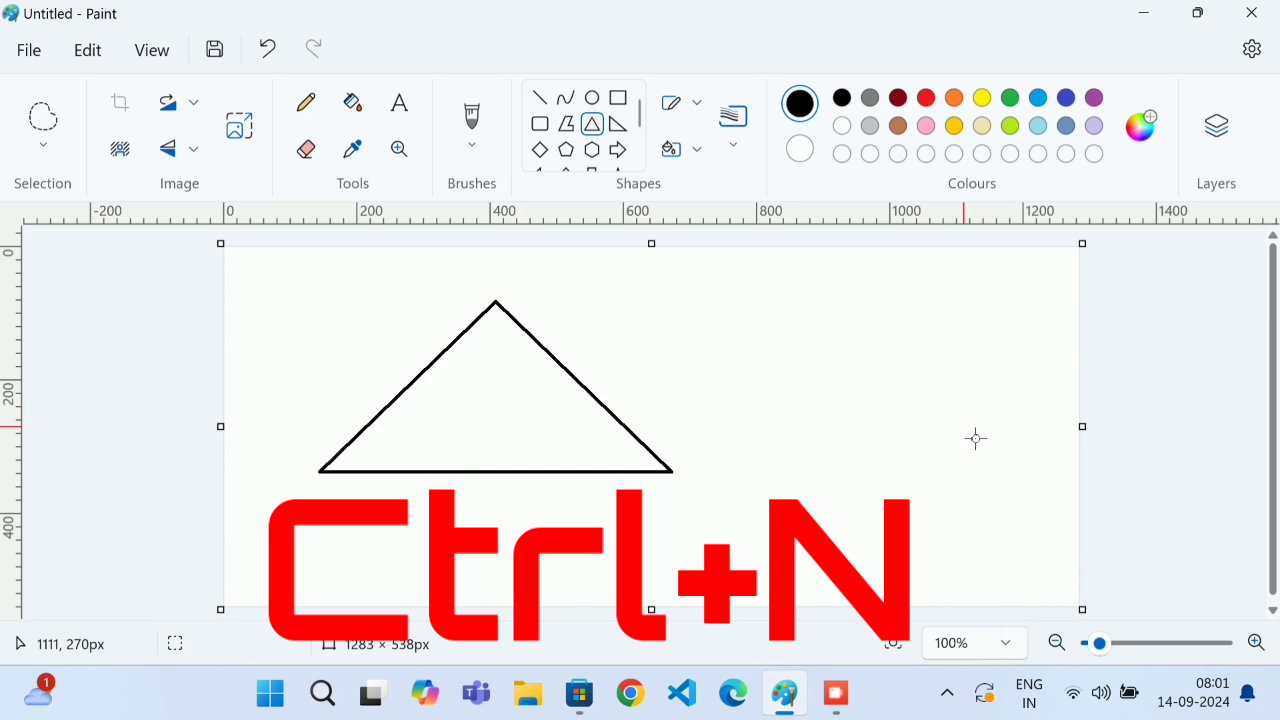
{"action": "key", "text": "ctrl+n"}
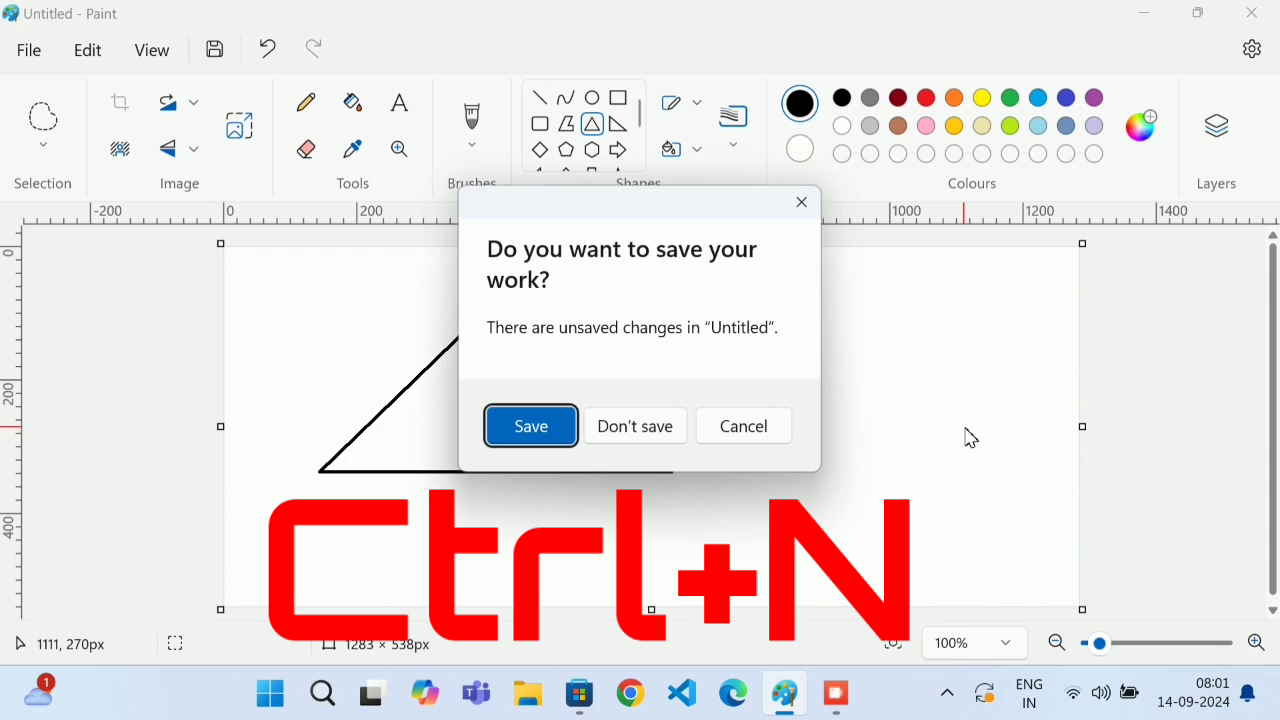
{"action": "key", "text": "Tab"}
{"action": "key", "text": "Return"}
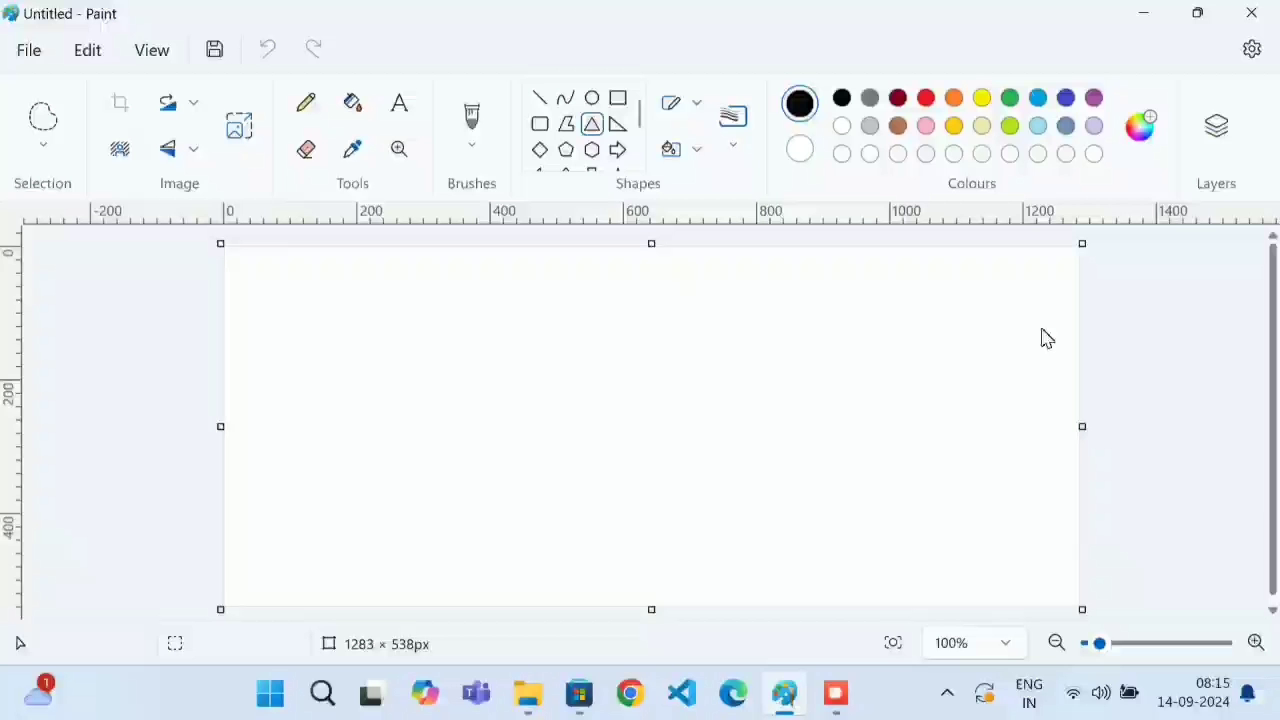
Open the picture file new1 from the Desktop folder.
{"action": "left_click", "coordinate": [29, 51]}
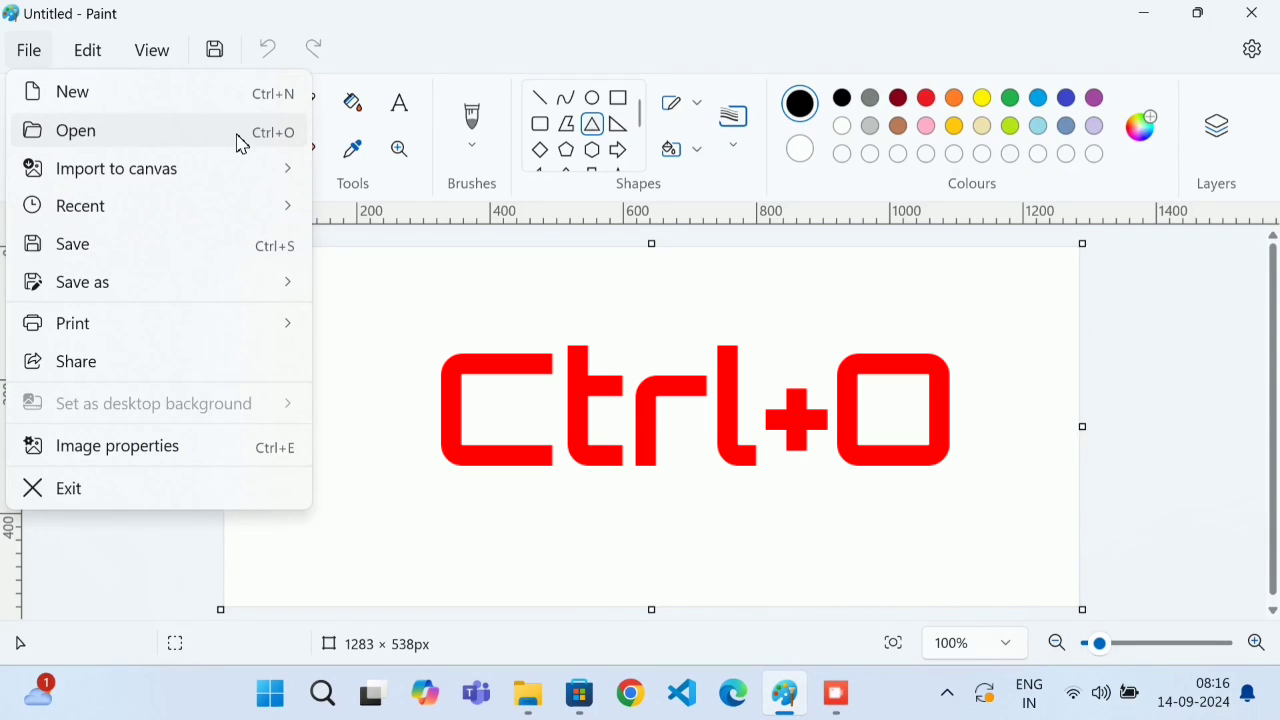
{"action": "left_click", "coordinate": [120, 131]}
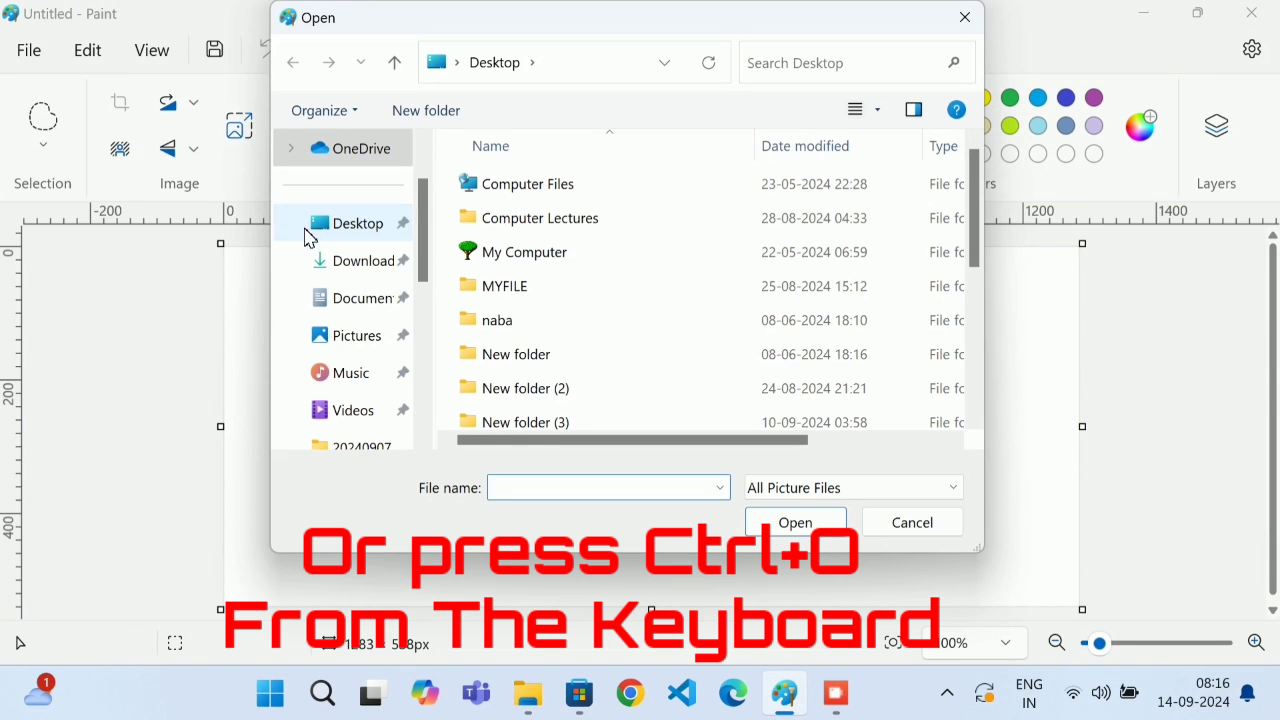
{"action": "left_click", "coordinate": [313, 225]}
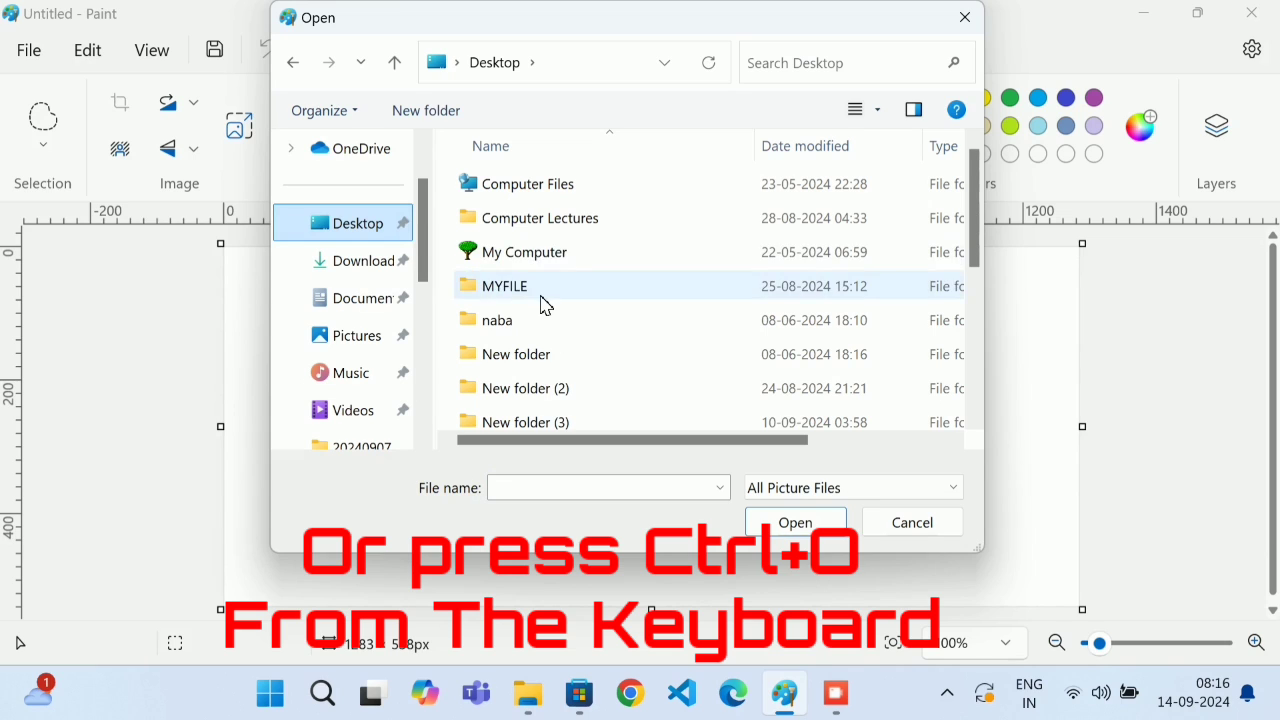
{"action": "key", "text": "Down"}
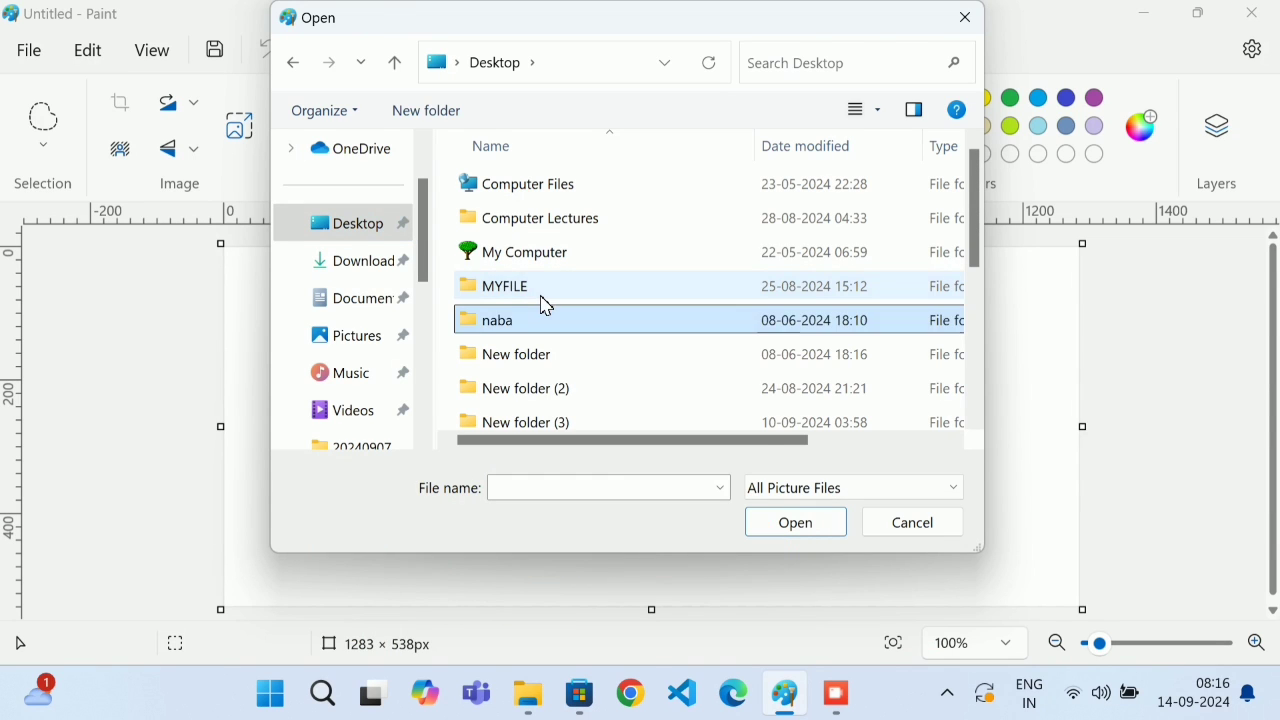
{"action": "key", "text": "Down"}
{"action": "key", "text": "Down"}
{"action": "key", "text": "Down"}
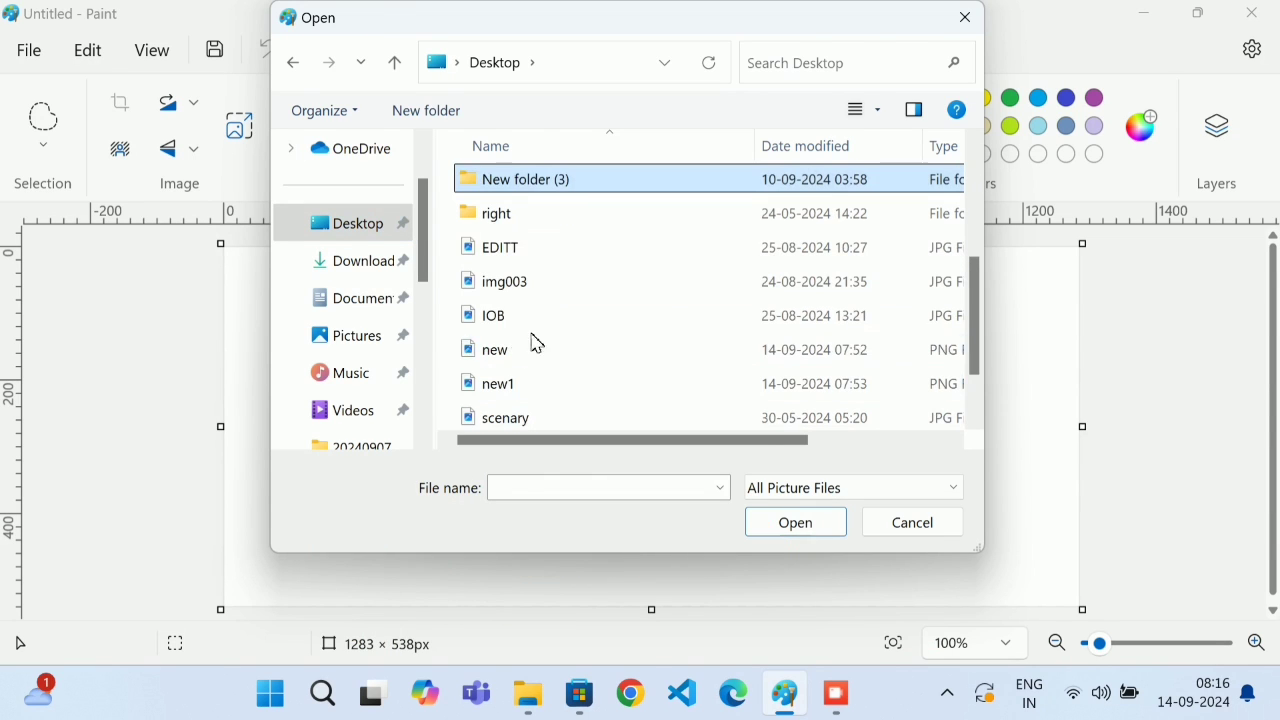
{"action": "left_click", "coordinate": [562, 385]}
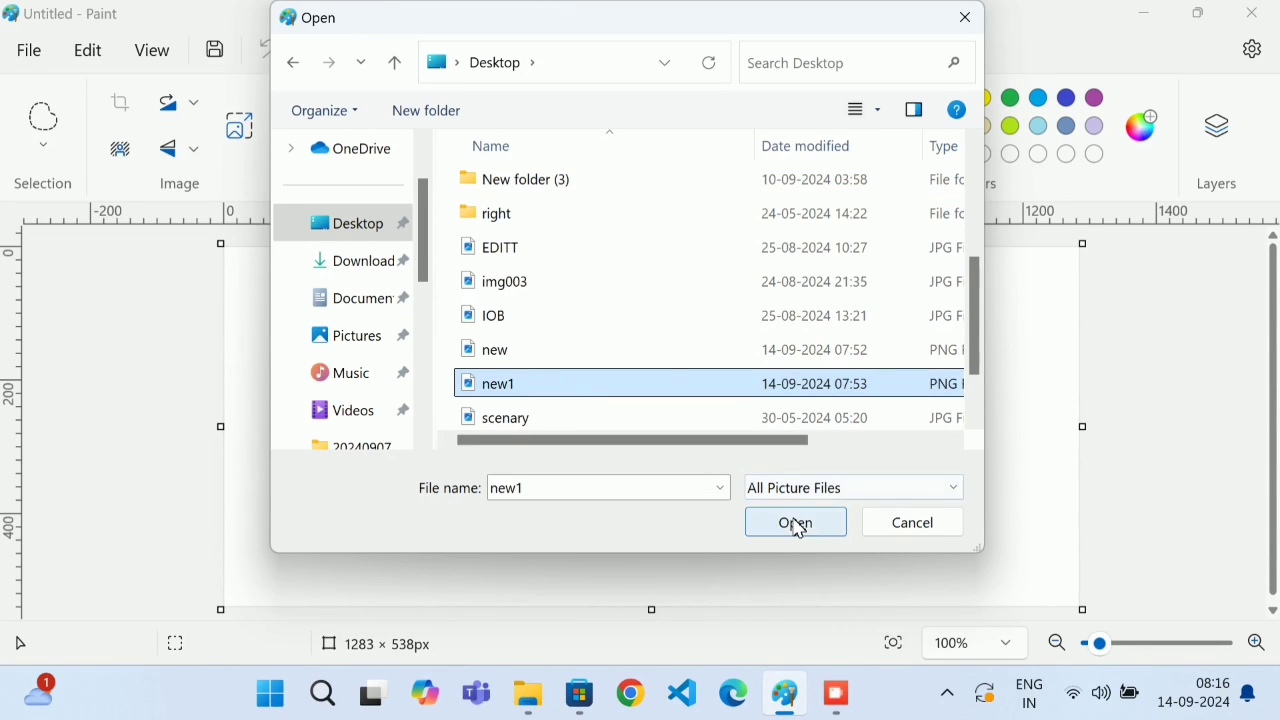
{"action": "double_click", "coordinate": [697, 390]}
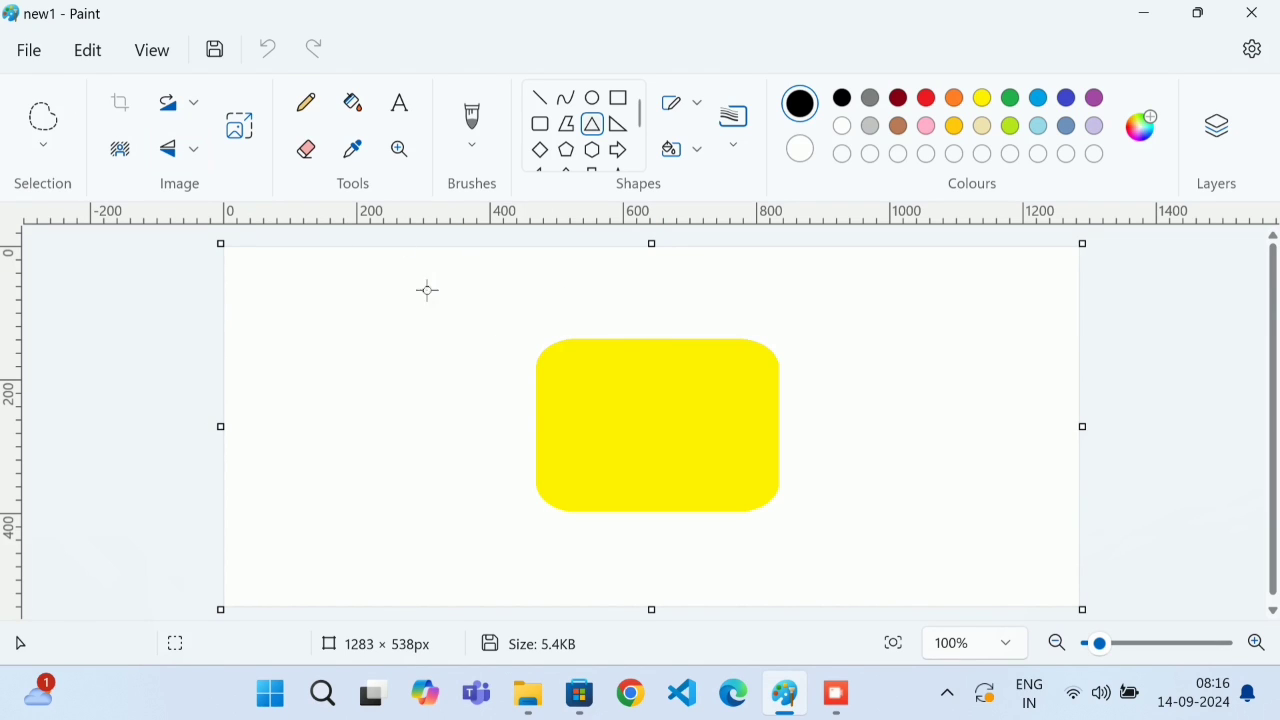
Copy a rectangular area of about 166 × 158 px from inside the yellow rounded rectangle.
{"action": "left_click", "coordinate": [56, 148]}
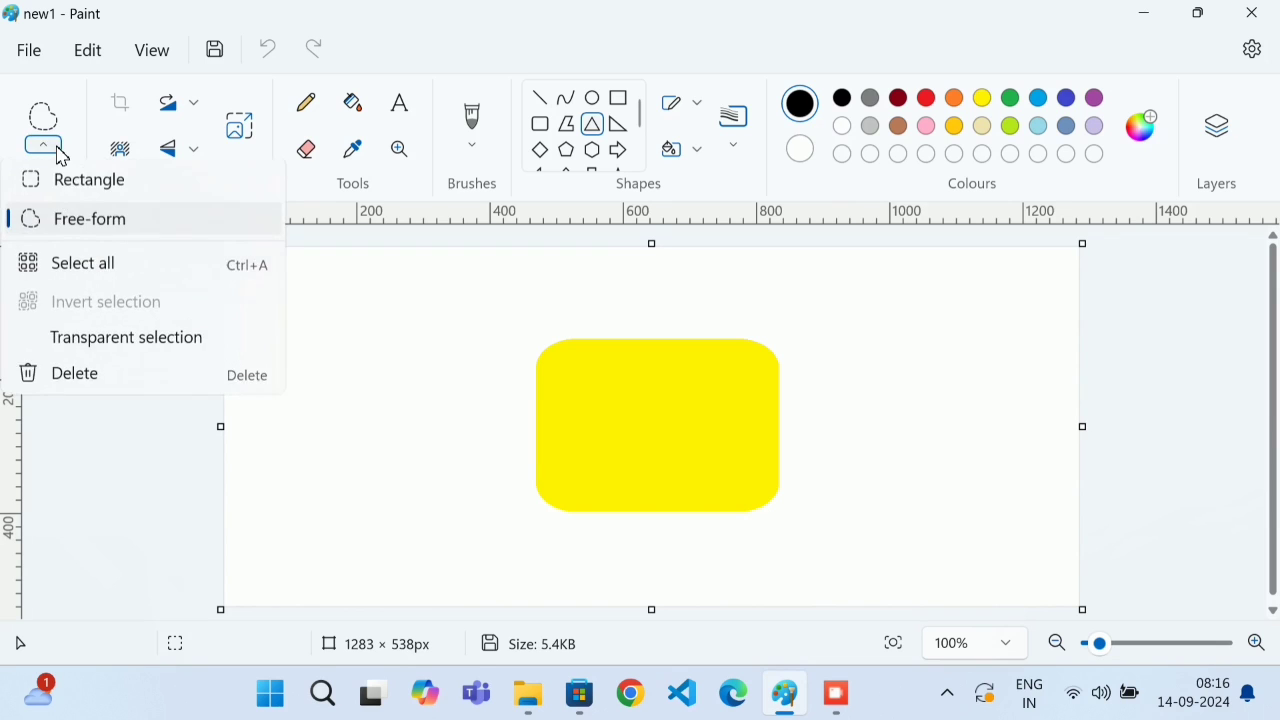
{"action": "left_click", "coordinate": [62, 180]}
{"action": "left_click", "coordinate": [44, 146]}
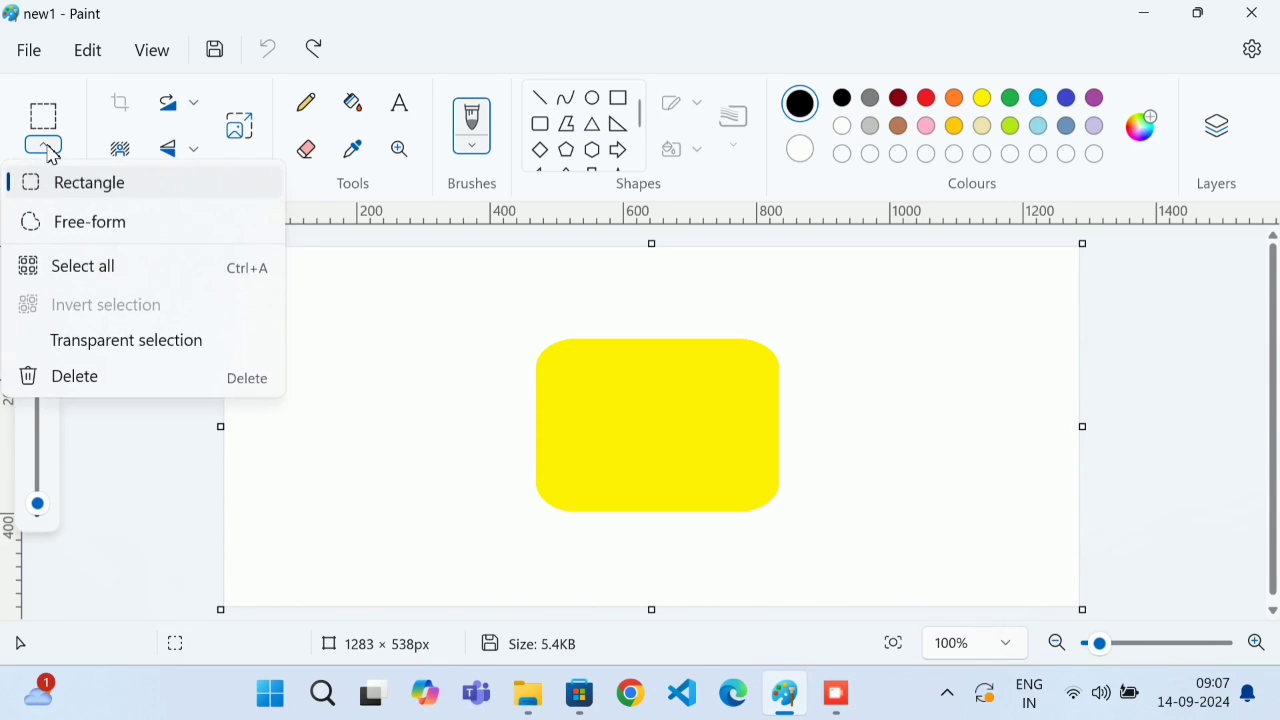
{"action": "left_click", "coordinate": [82, 186]}
{"action": "left_click_drag", "start_coordinate": [611, 349], "coordinate": [724, 456]}
{"action": "left_click", "coordinate": [89, 52]}
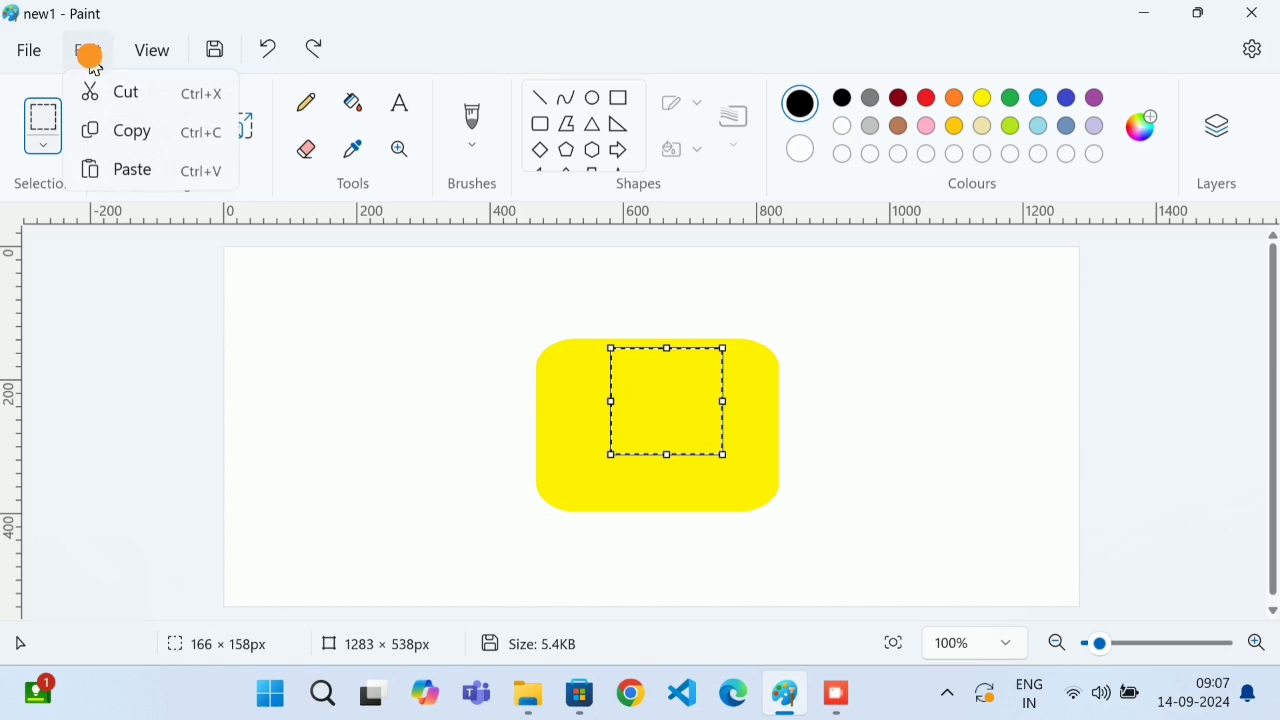
{"action": "left_click", "coordinate": [141, 133]}
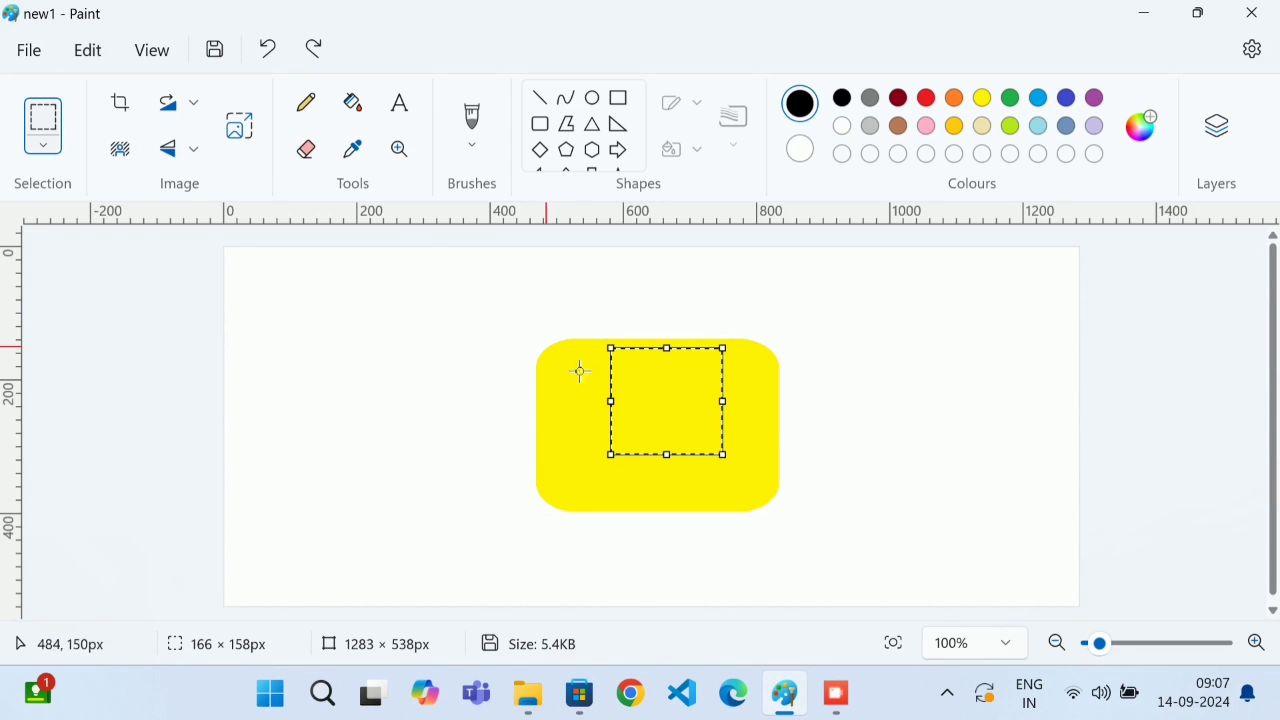
Paste the copied yellow area, place it on the blank canvas left of the rounded rectangle, and deselect it.
{"action": "left_click", "coordinate": [260, 322]}
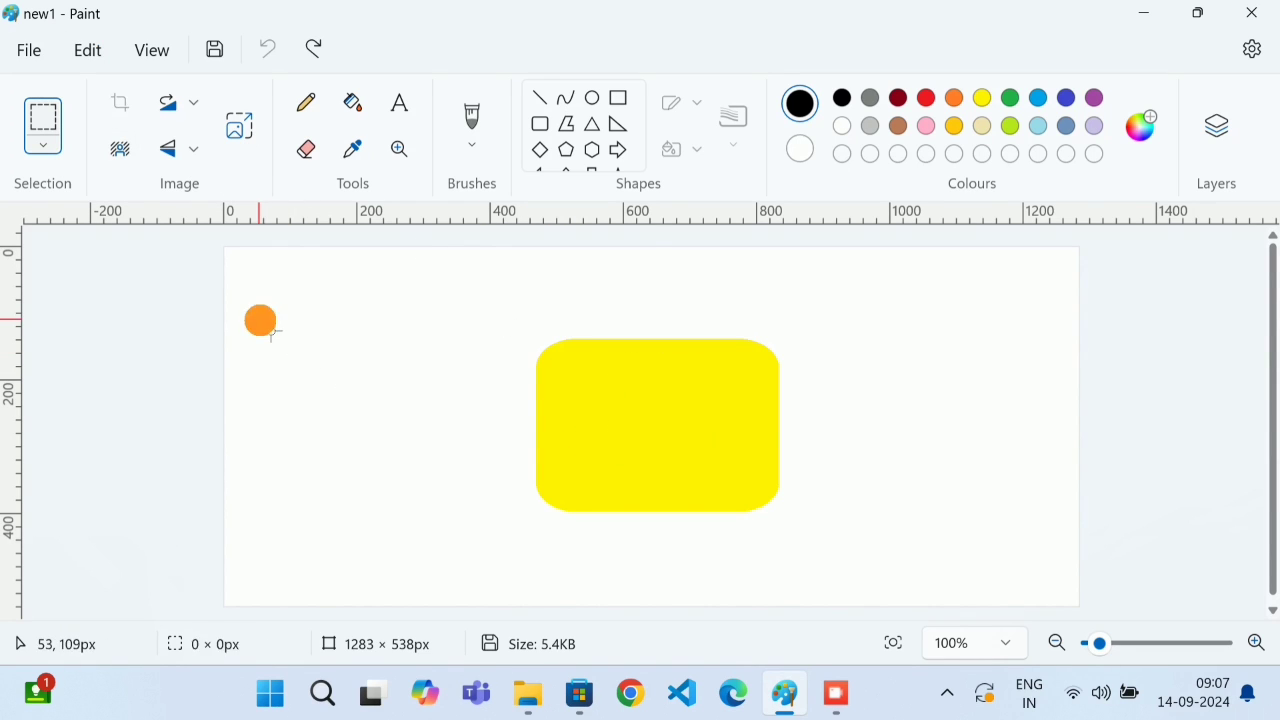
{"action": "left_click", "coordinate": [89, 55]}
{"action": "left_click", "coordinate": [144, 171]}
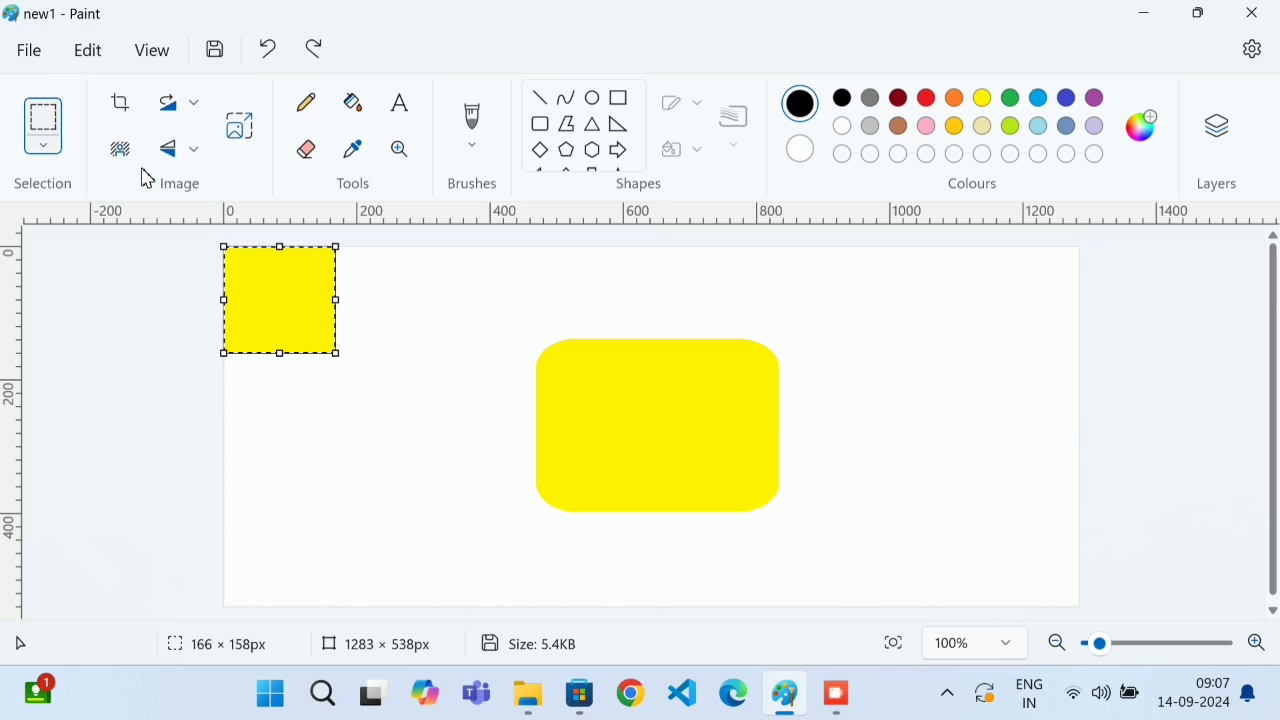
{"action": "left_click_drag", "start_coordinate": [310, 305], "coordinate": [352, 428]}
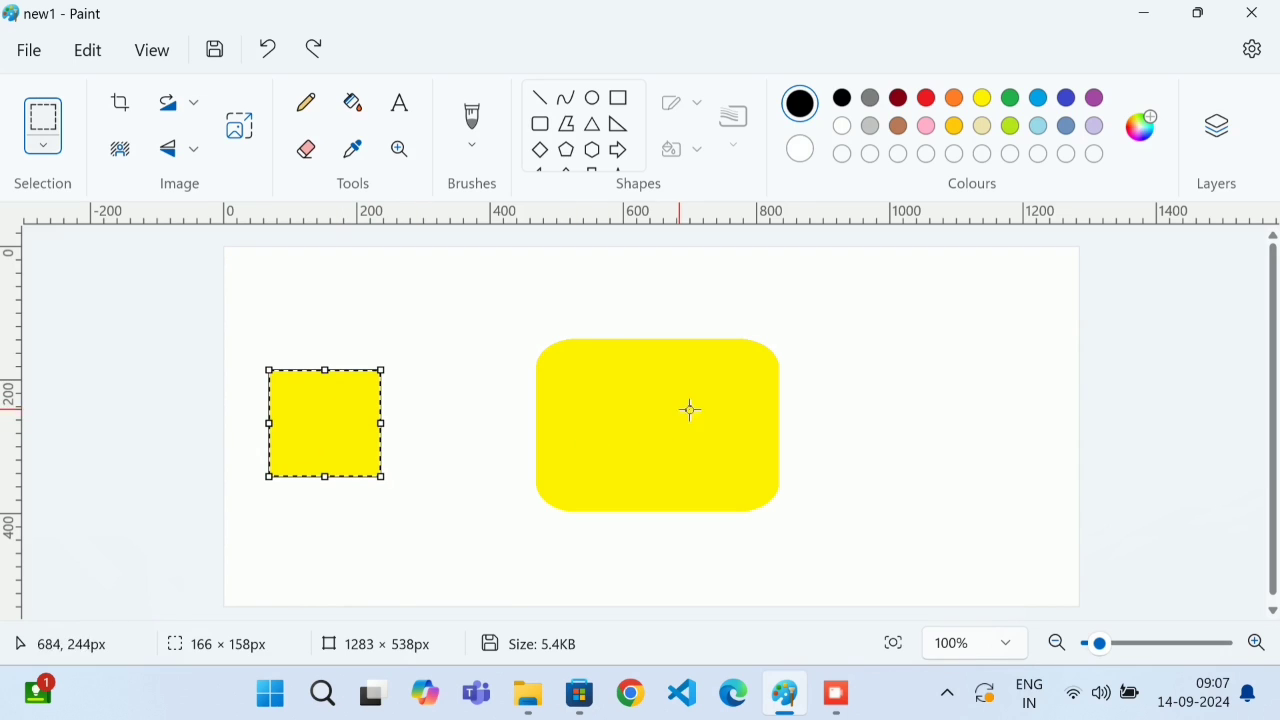
{"action": "left_click_drag", "start_coordinate": [684, 394], "coordinate": [581, 482]}
{"action": "left_click", "coordinate": [475, 496]}
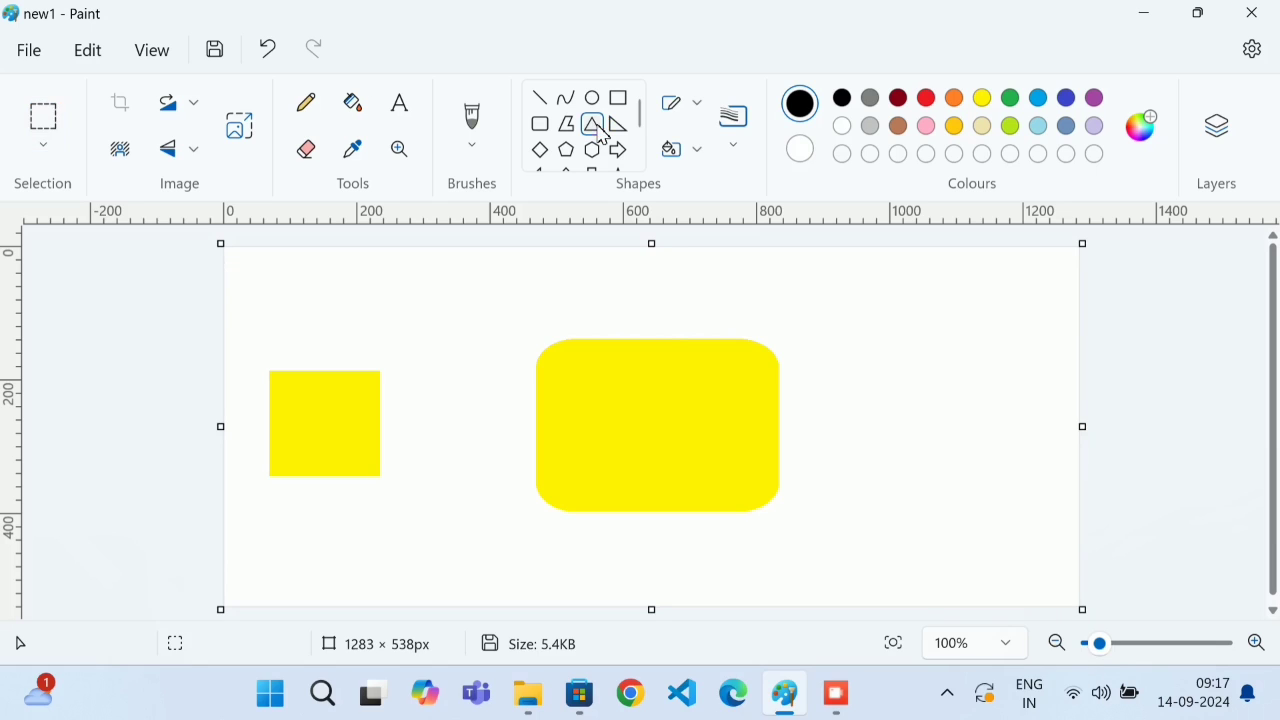
Draw a black triangle outline about 224 × 250 px centred over the yellow rounded rectangle.
{"action": "left_click", "coordinate": [603, 133]}
{"action": "mouse_move", "coordinate": [666, 349]}
{"action": "left_mouse_down"}
{"action": "mouse_move", "coordinate": [584, 518]}
{"action": "mouse_move", "coordinate": [558, 518]}
{"action": "mouse_move", "coordinate": [699, 516]}
{"action": "mouse_move", "coordinate": [745, 535]}
{"action": "mouse_move", "coordinate": [768, 503]}
{"action": "mouse_move", "coordinate": [776, 518]}
{"action": "left_mouse_up"}
{"action": "left_click_drag", "start_coordinate": [776, 518], "coordinate": [741, 457]}
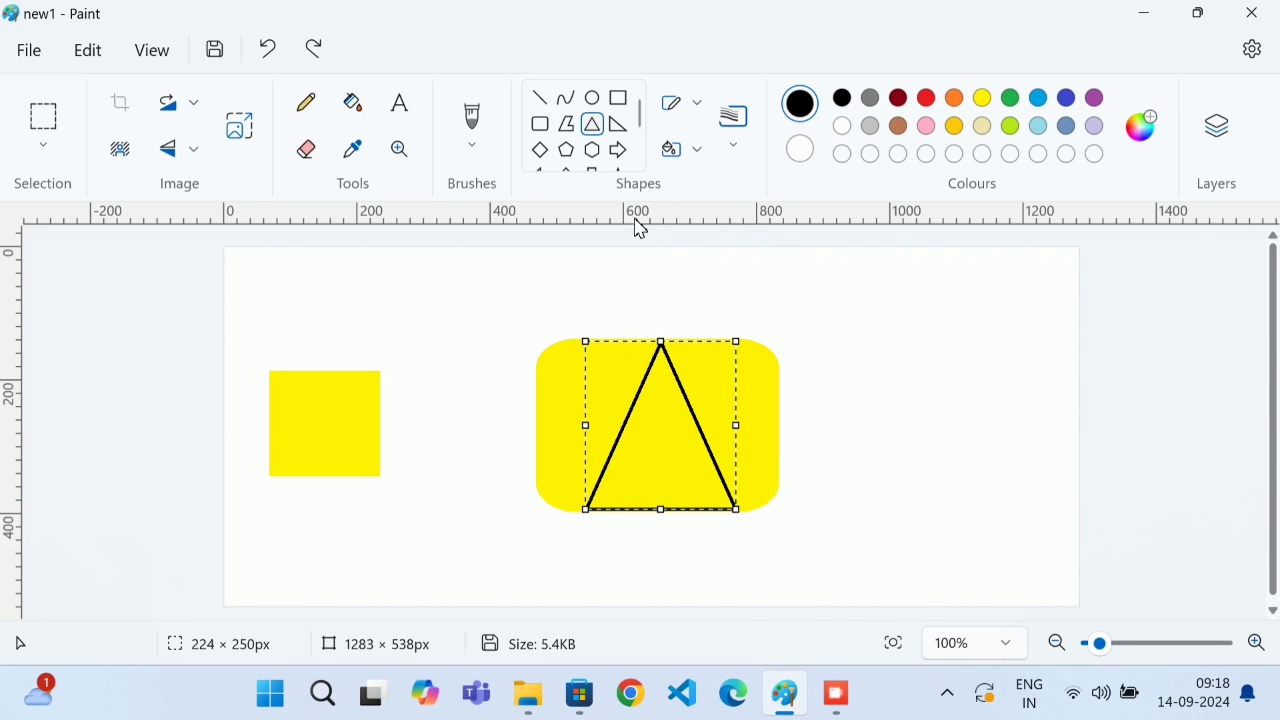
Draw a black ellipse outline about 134 × 123 px over the lower part of the triangle.
{"action": "left_click", "coordinate": [592, 98]}
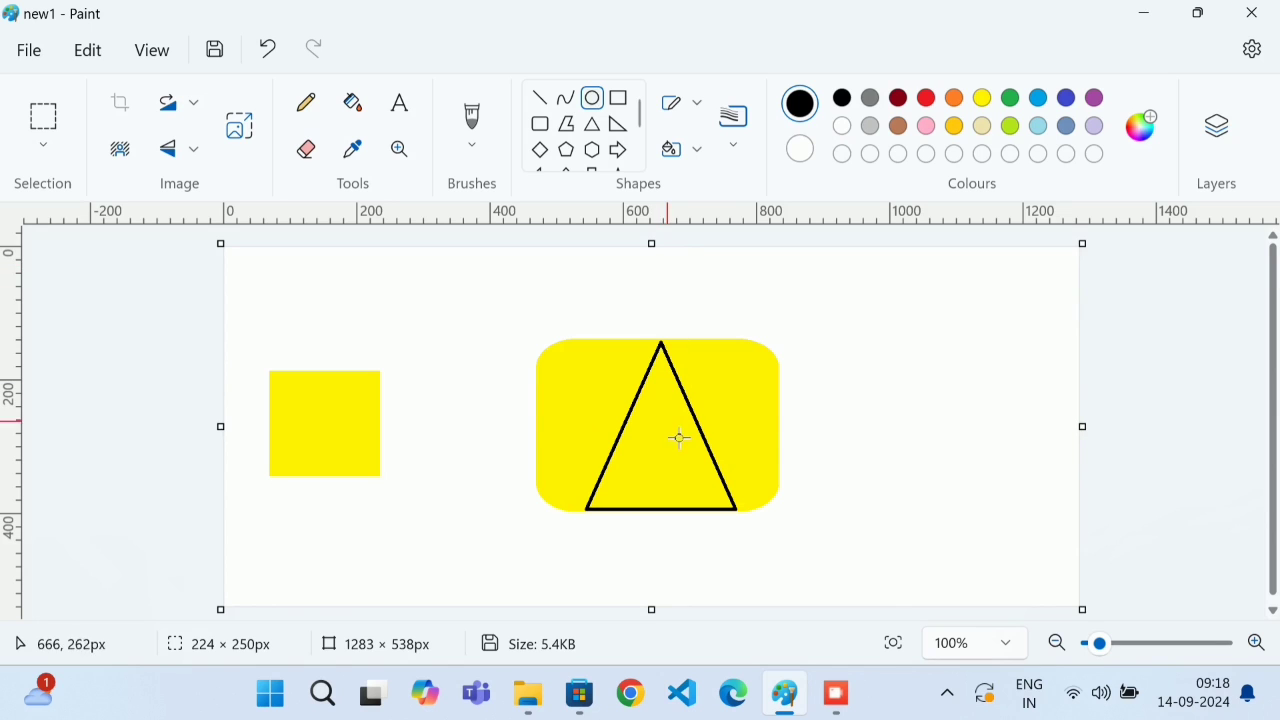
{"action": "left_click_drag", "start_coordinate": [673, 446], "coordinate": [671, 472]}
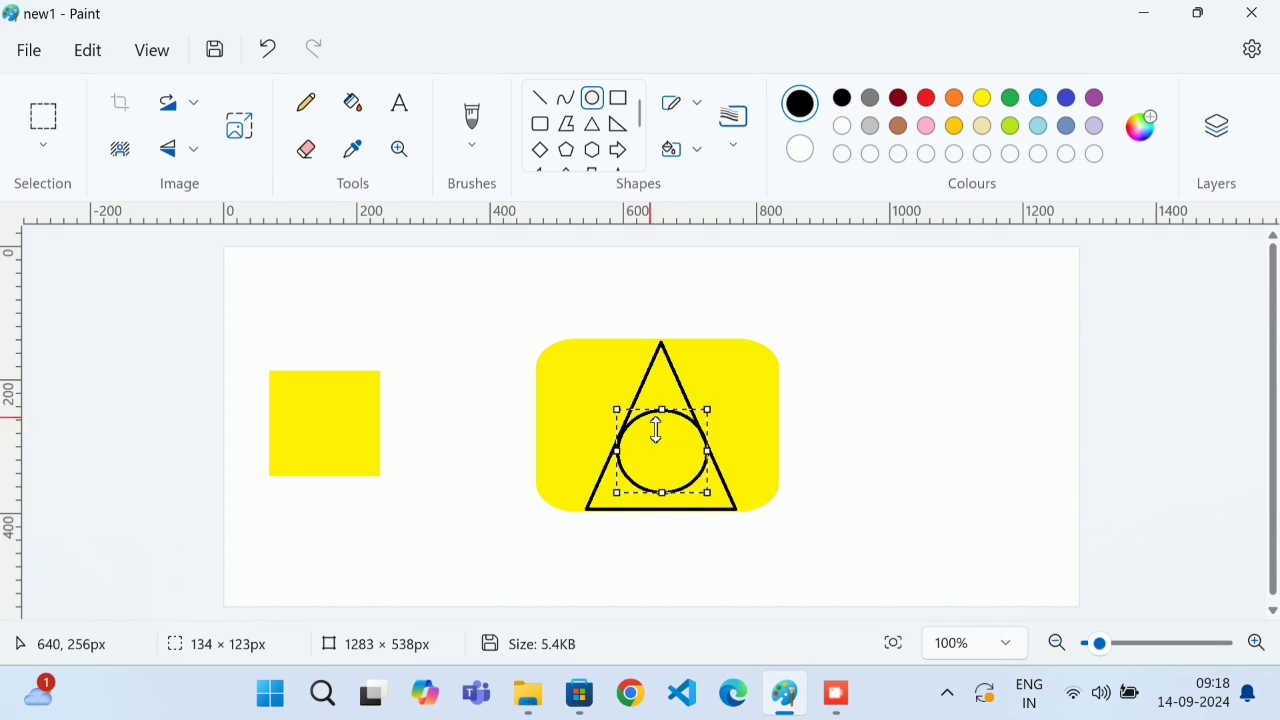
{"action": "left_click", "coordinate": [555, 429]}
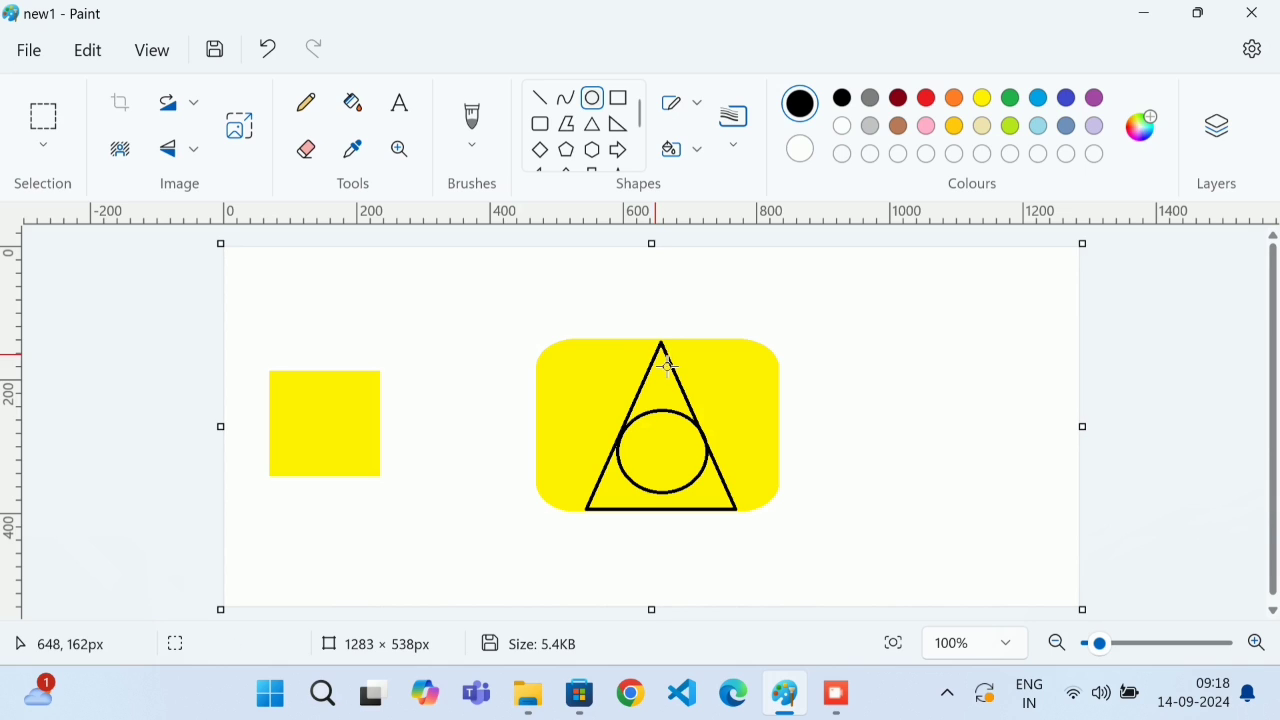
Copy a rectangular area of about 211 × 149 px covering the triangle's middle and most of the ellipse.
{"action": "left_click", "coordinate": [913, 572]}
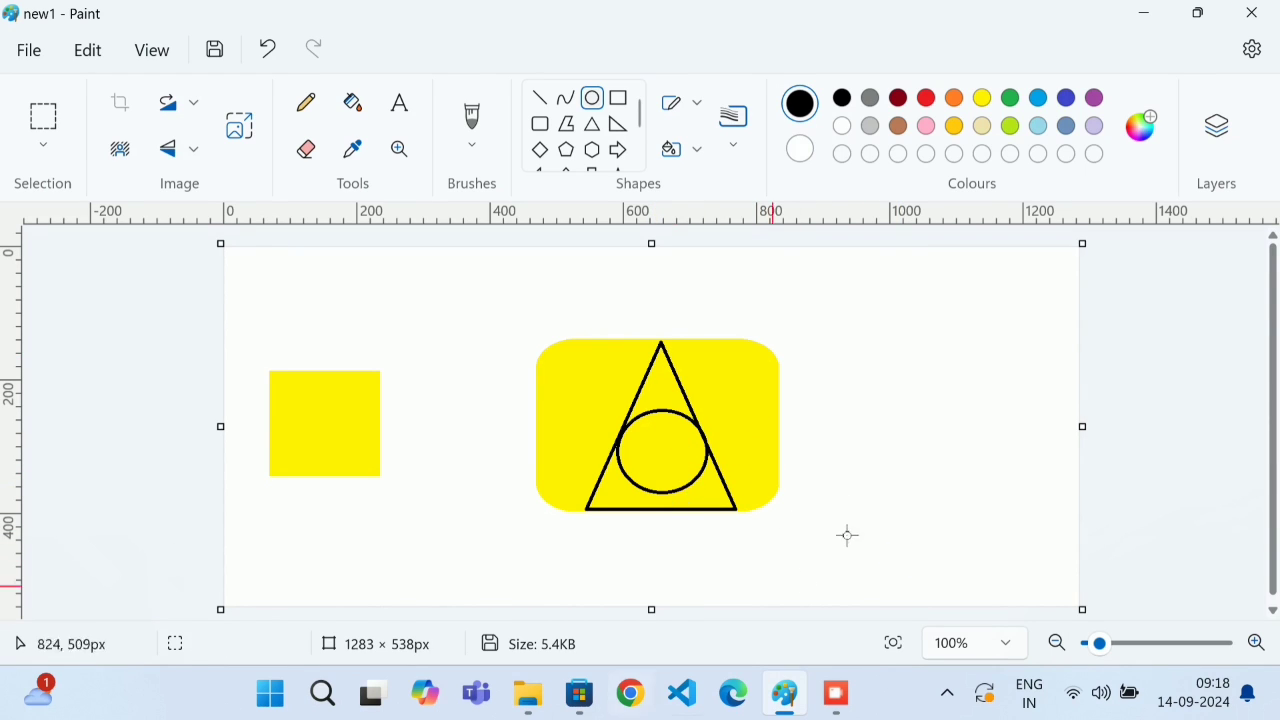
{"action": "left_click", "coordinate": [103, 58]}
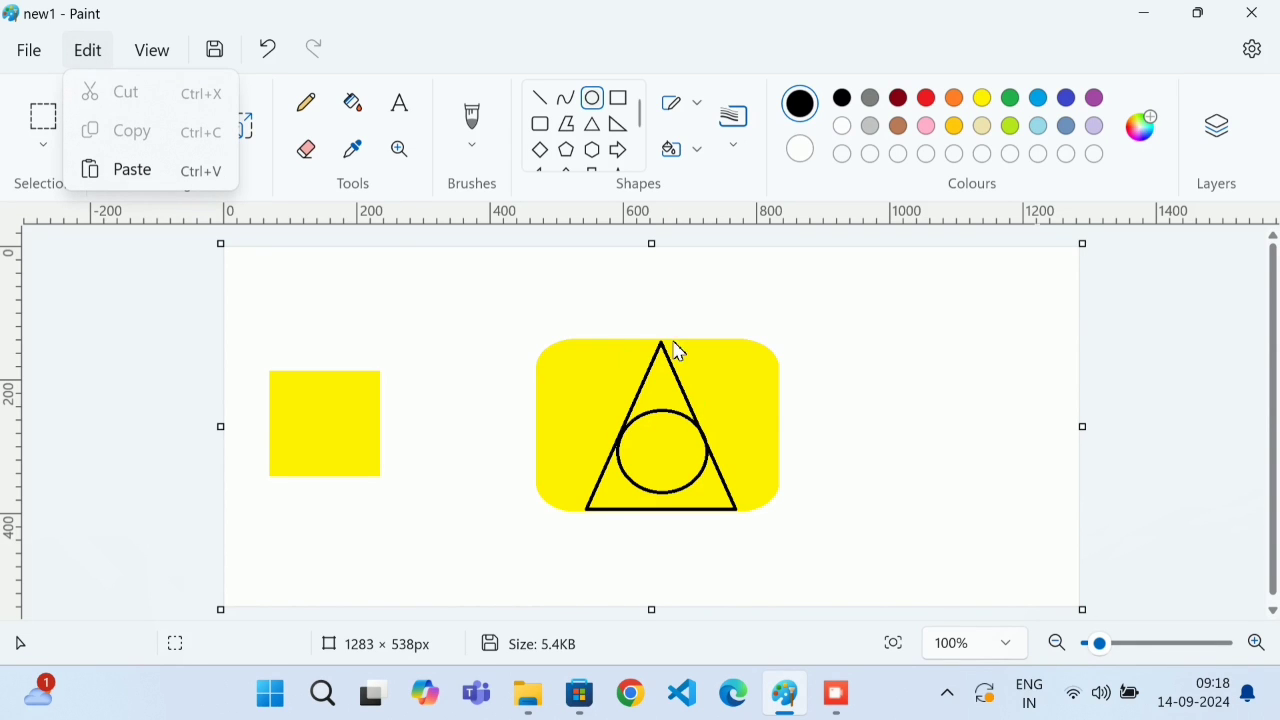
{"action": "left_click", "coordinate": [47, 135]}
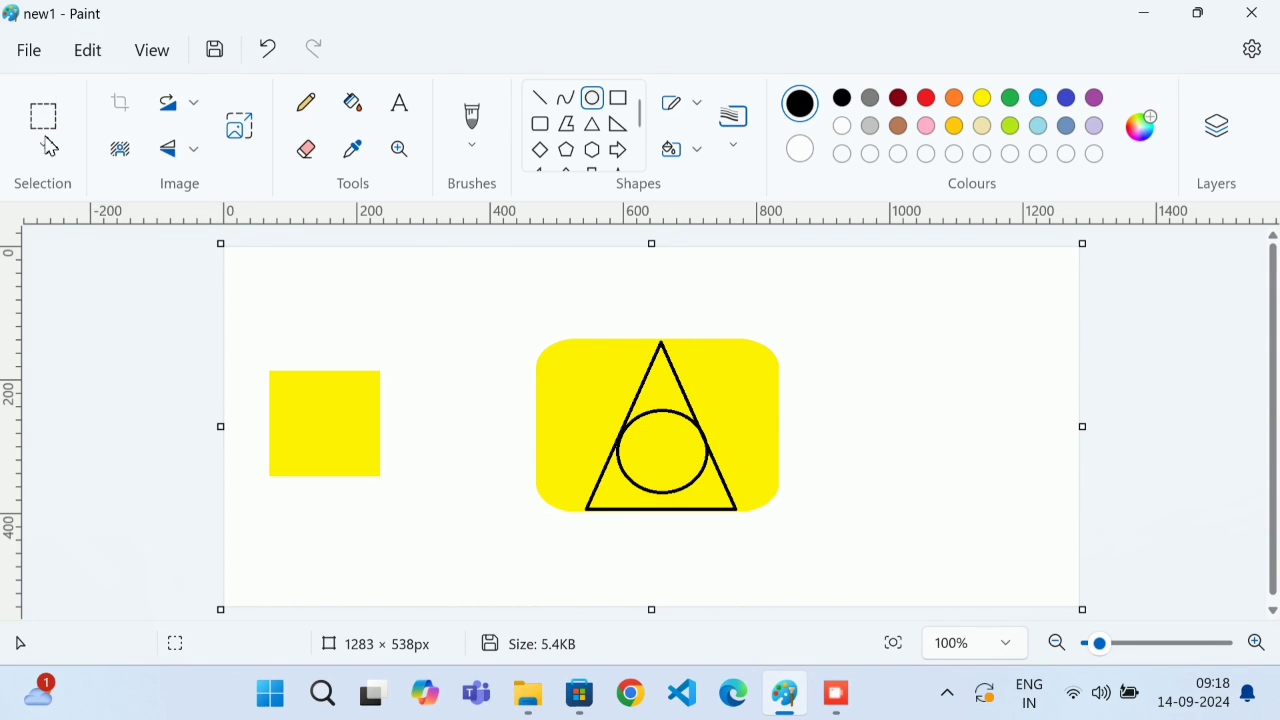
{"action": "left_click", "coordinate": [50, 150]}
{"action": "left_click", "coordinate": [100, 192]}
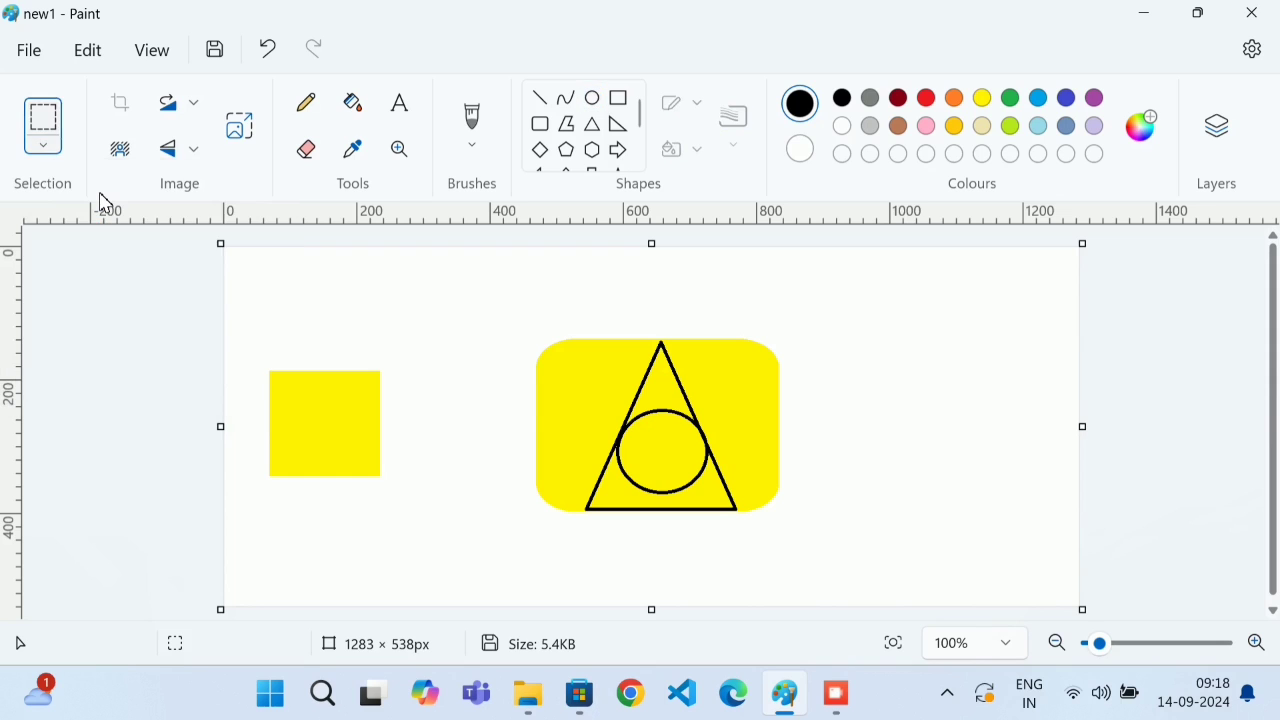
{"action": "left_click", "coordinate": [43, 148]}
{"action": "left_click", "coordinate": [62, 184]}
{"action": "left_click_drag", "start_coordinate": [594, 363], "coordinate": [737, 463]}
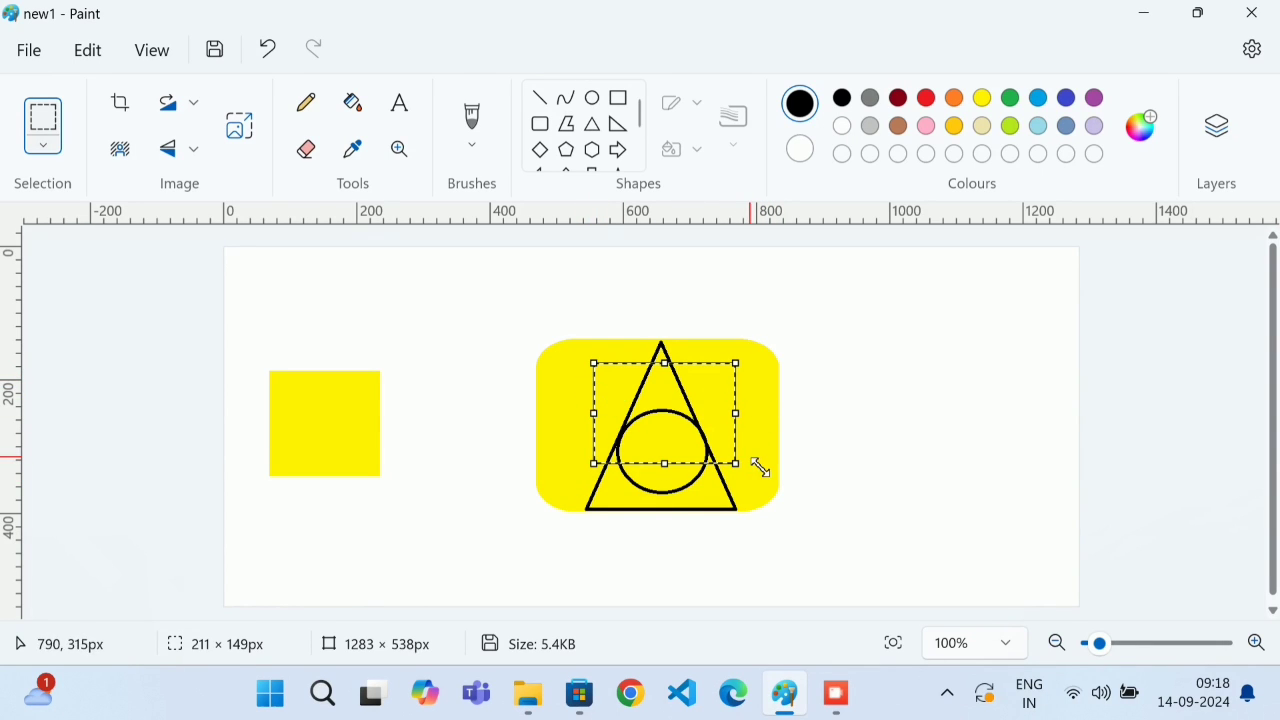
{"action": "left_click", "coordinate": [96, 50]}
{"action": "left_click", "coordinate": [128, 133]}
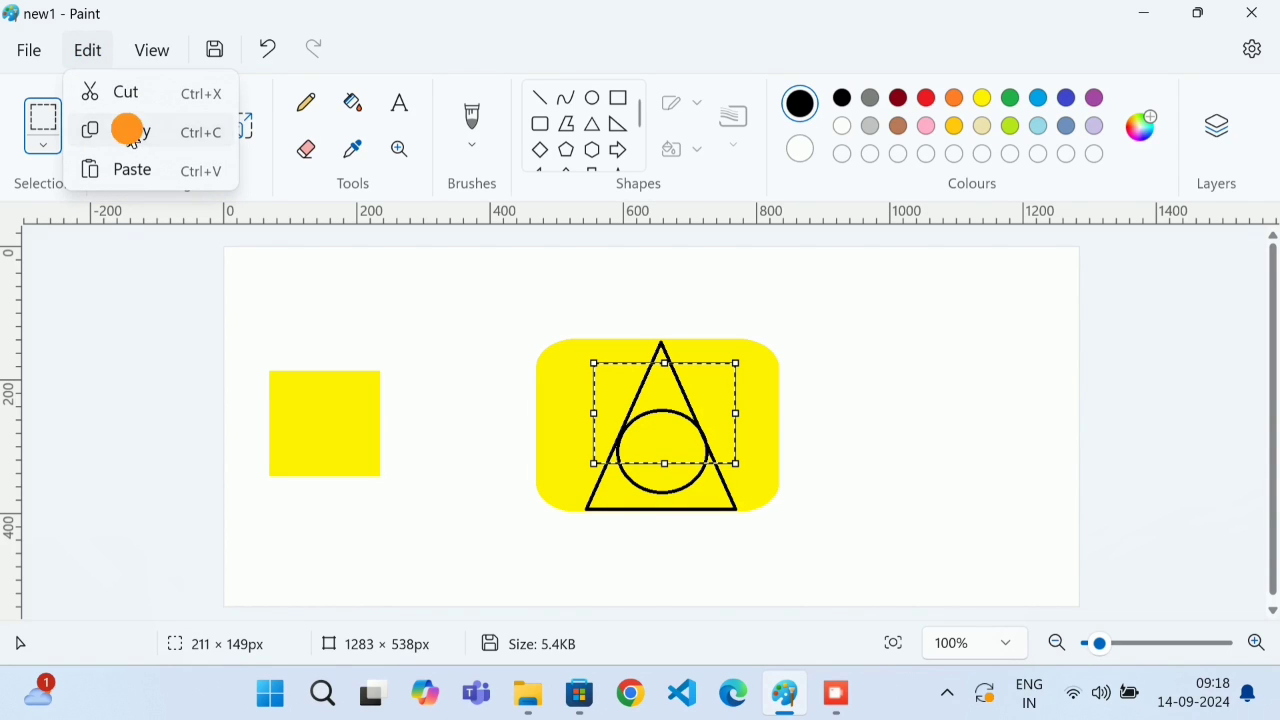
Paste the copied triangle-and-ellipse area and place it on the blank canvas above the plain yellow square.
{"action": "left_click", "coordinate": [391, 280]}
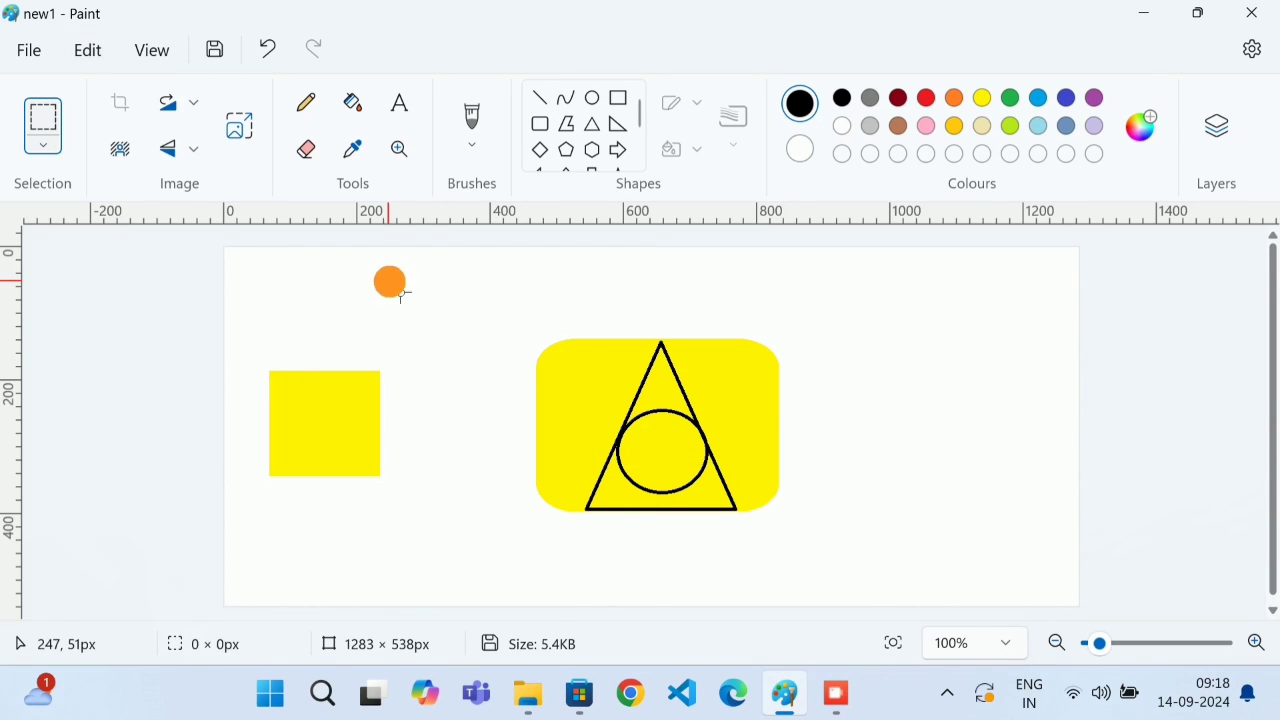
{"action": "key", "text": "ctrl+a"}
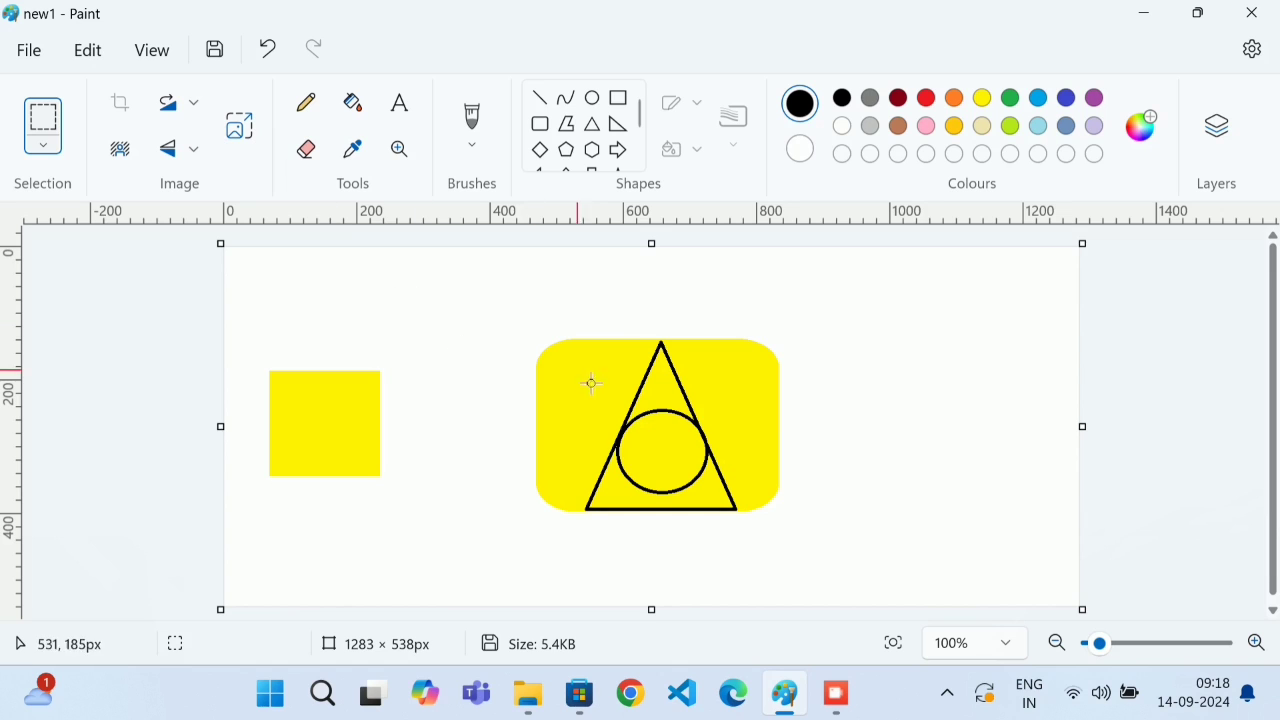
{"action": "left_click", "coordinate": [100, 57]}
{"action": "left_click", "coordinate": [134, 170]}
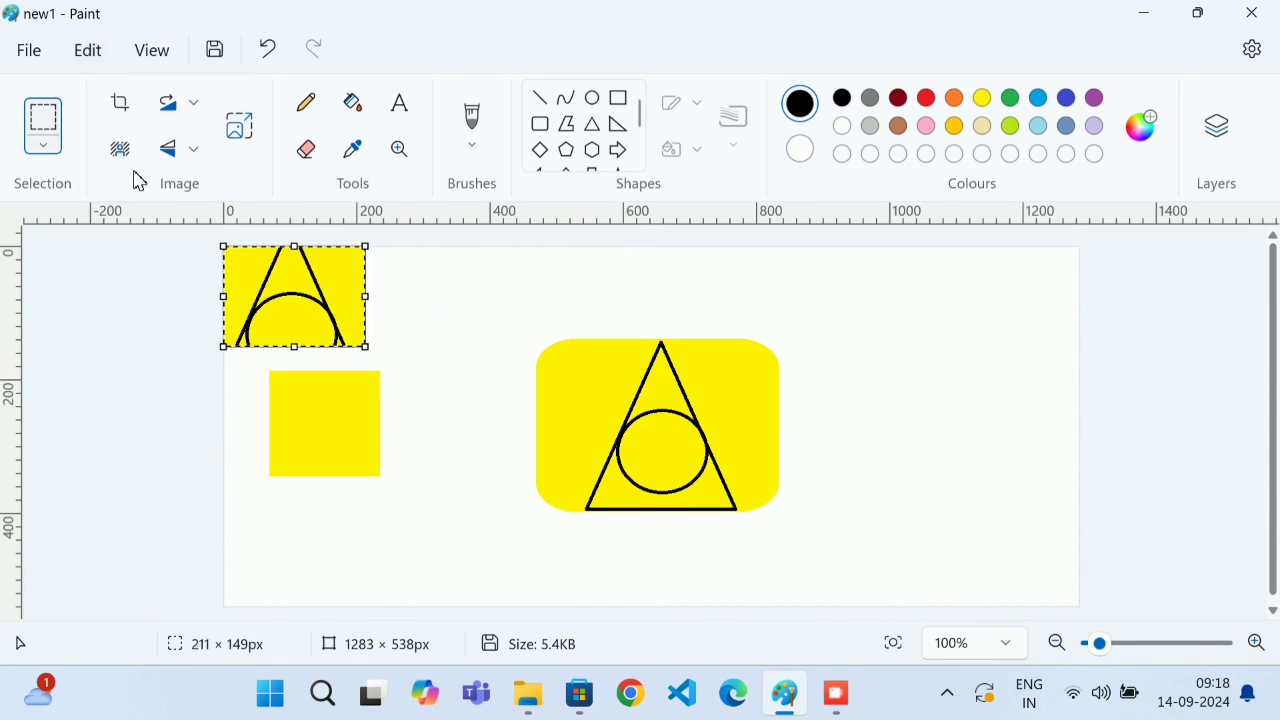
{"action": "left_click_drag", "start_coordinate": [312, 286], "coordinate": [417, 318]}
{"action": "key", "text": "ctrl+c"}
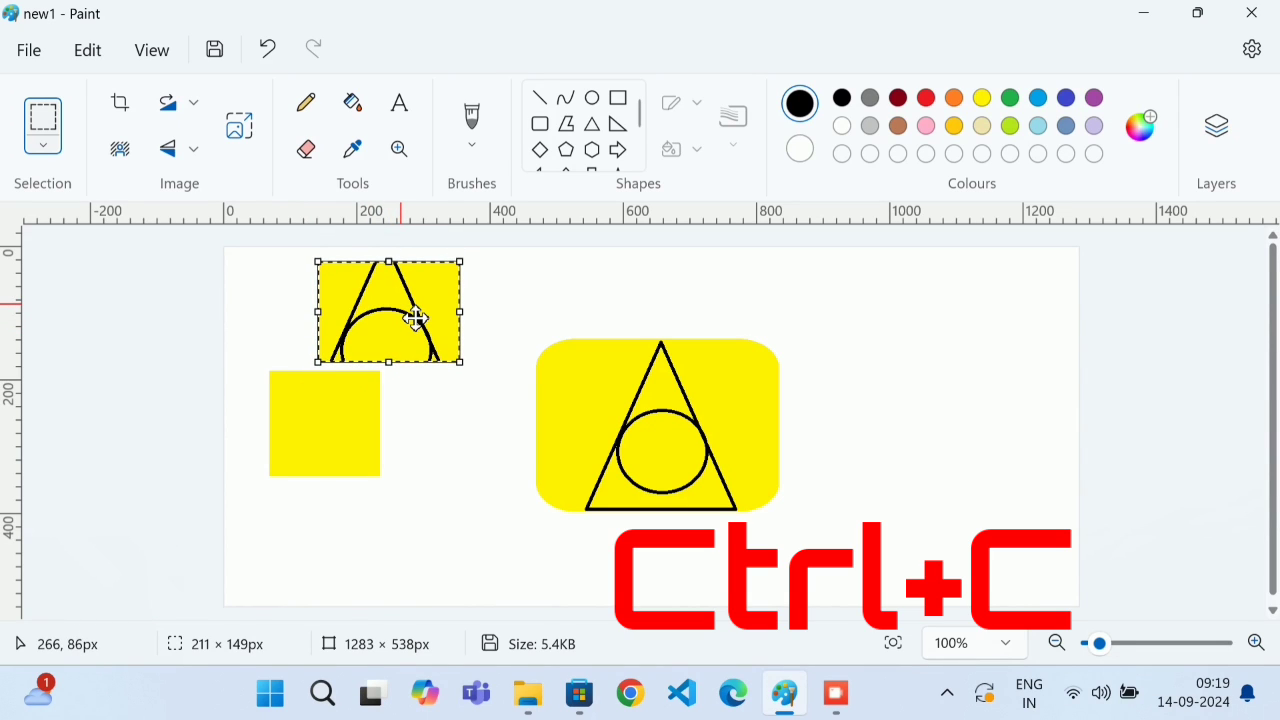
{"action": "key", "text": "ctrl+v"}
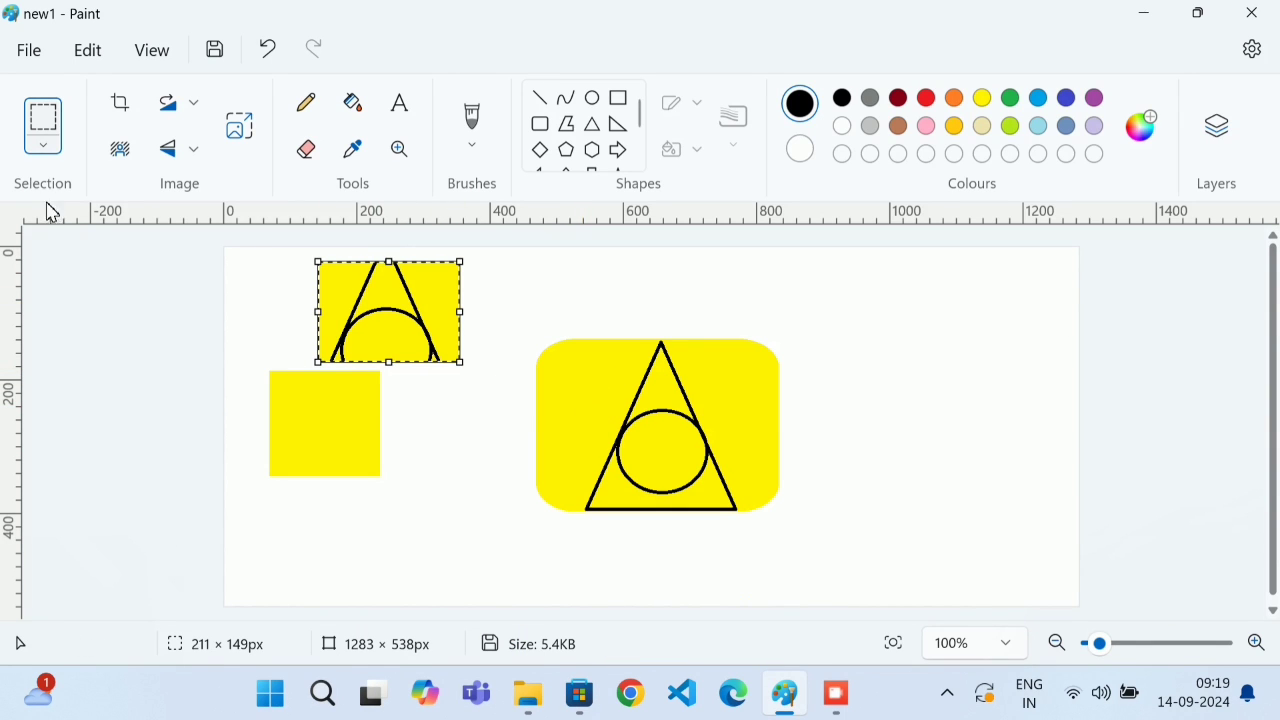
Copy an area of about 292 × 178 px around the ellipse and paste it on the blank canvas right of the rounded rectangle.
{"action": "left_click", "coordinate": [44, 150]}
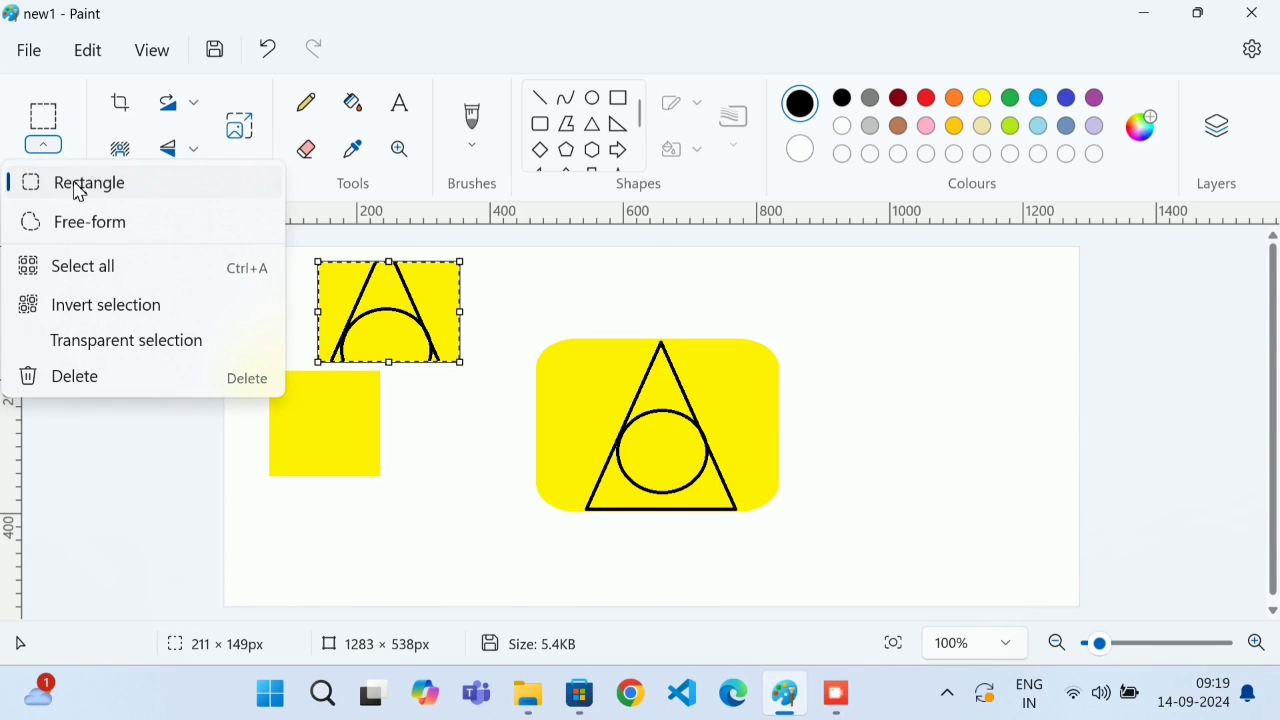
{"action": "left_click", "coordinate": [80, 192]}
{"action": "left_click_drag", "start_coordinate": [563, 381], "coordinate": [758, 501]}
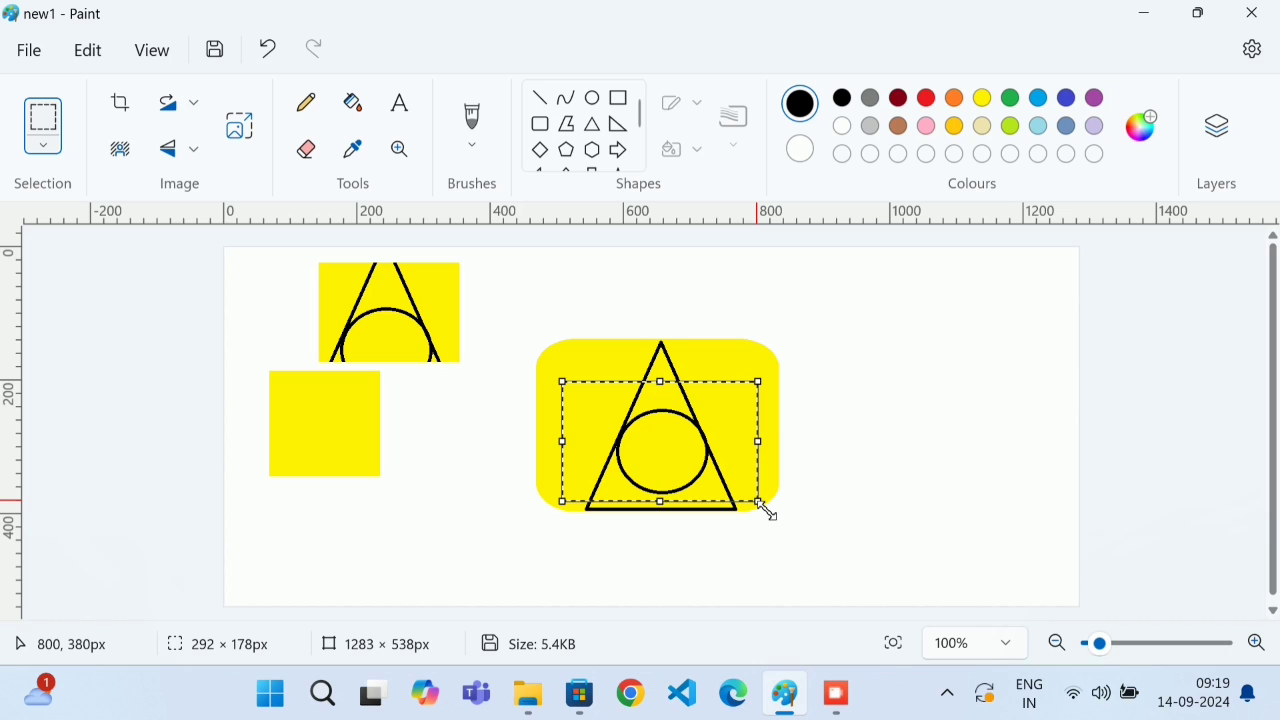
{"action": "left_click", "coordinate": [1007, 432]}
{"action": "key", "text": "ctrl+v"}
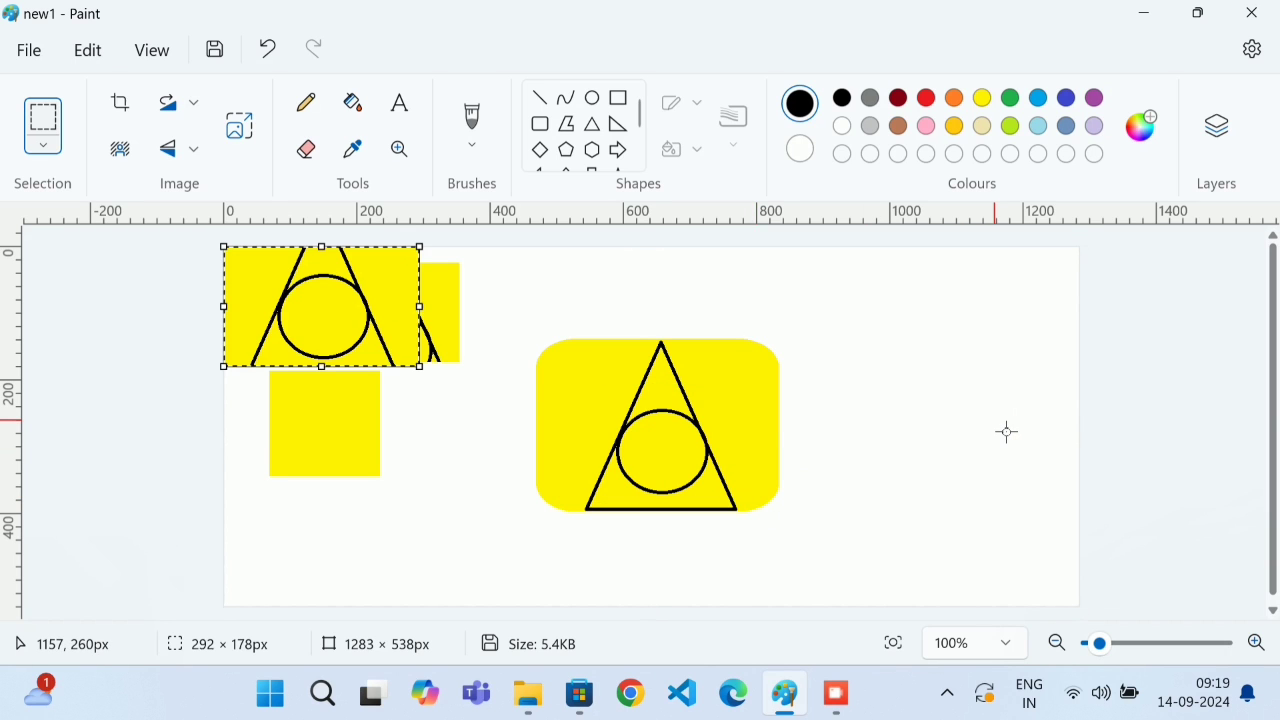
{"action": "left_click_drag", "start_coordinate": [340, 303], "coordinate": [938, 424]}
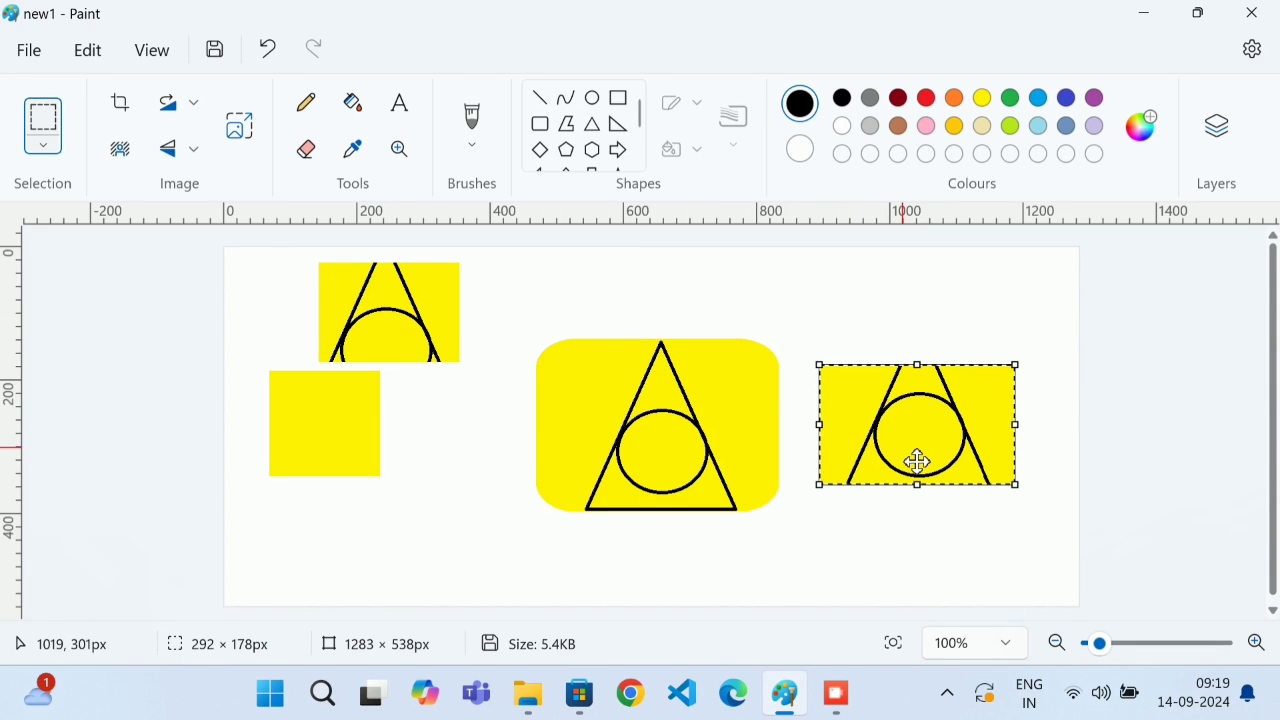
{"action": "left_click", "coordinate": [835, 697]}
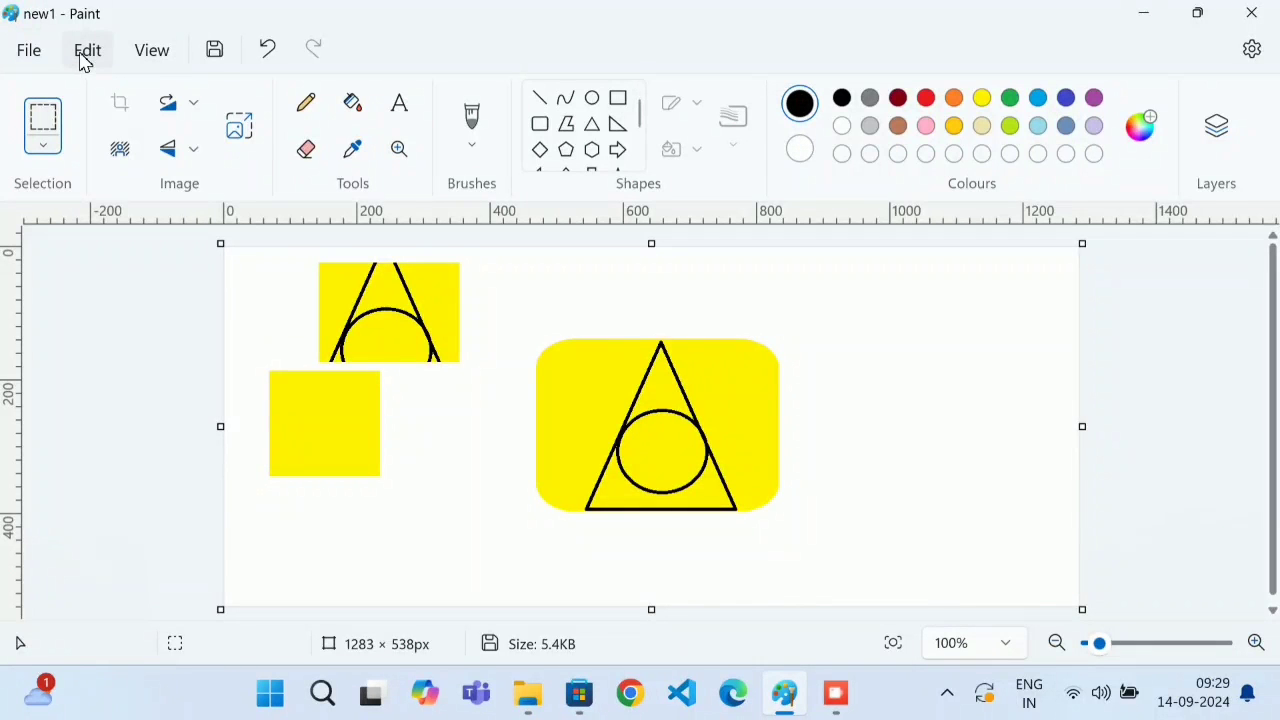
Cut a rectangular area of about 211 × 137 px out of the triangle and ellipse inside the yellow rounded rectangle.
{"action": "left_click", "coordinate": [86, 56]}
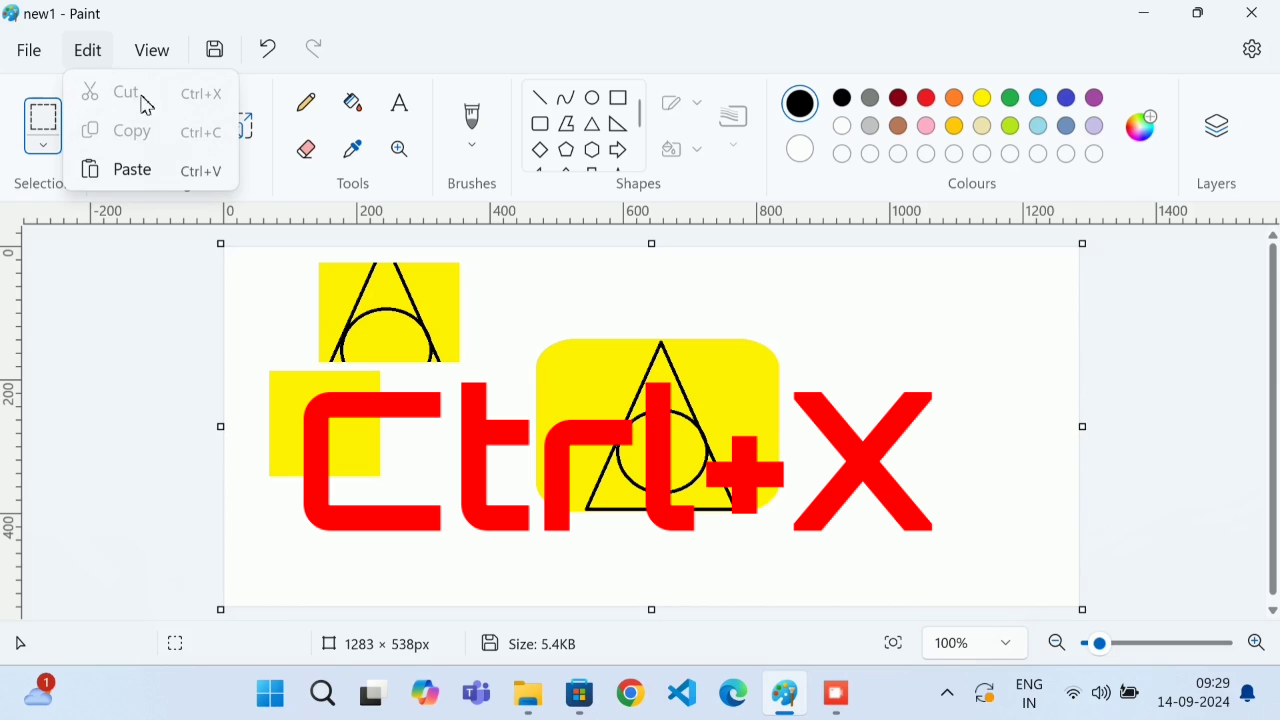
{"action": "left_click", "coordinate": [497, 374]}
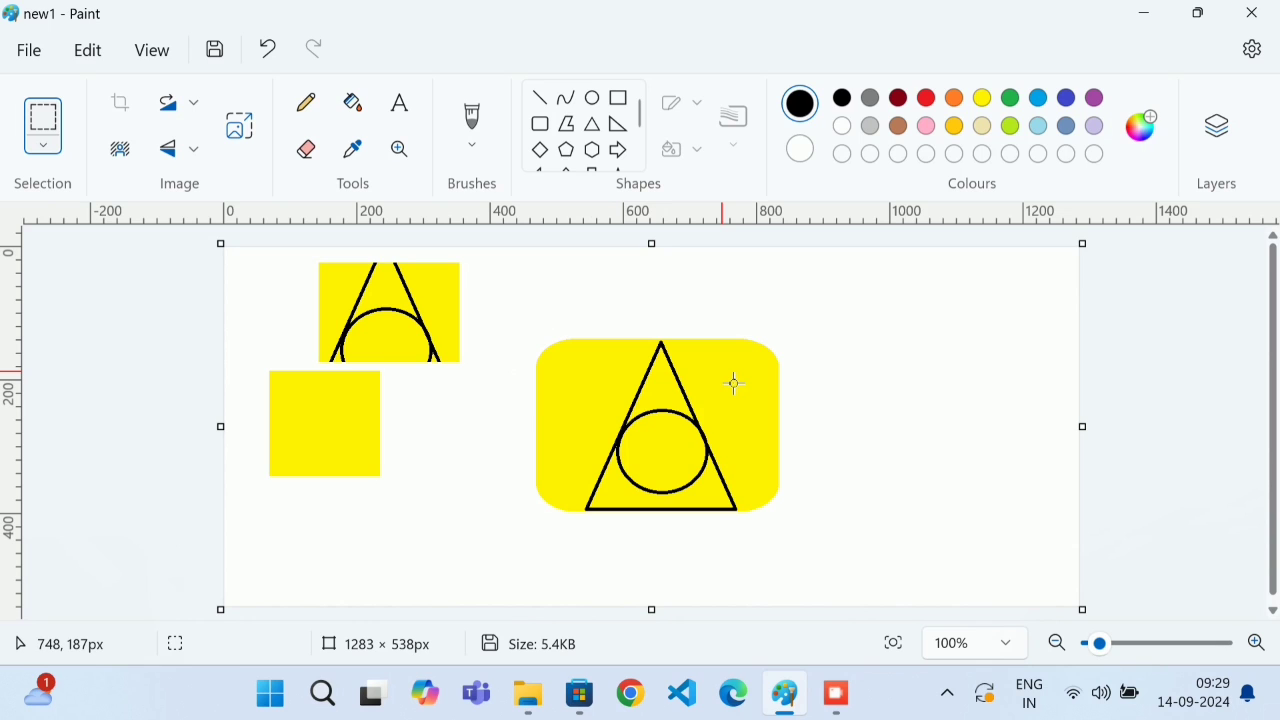
{"action": "left_click", "coordinate": [45, 147]}
{"action": "left_click", "coordinate": [110, 188]}
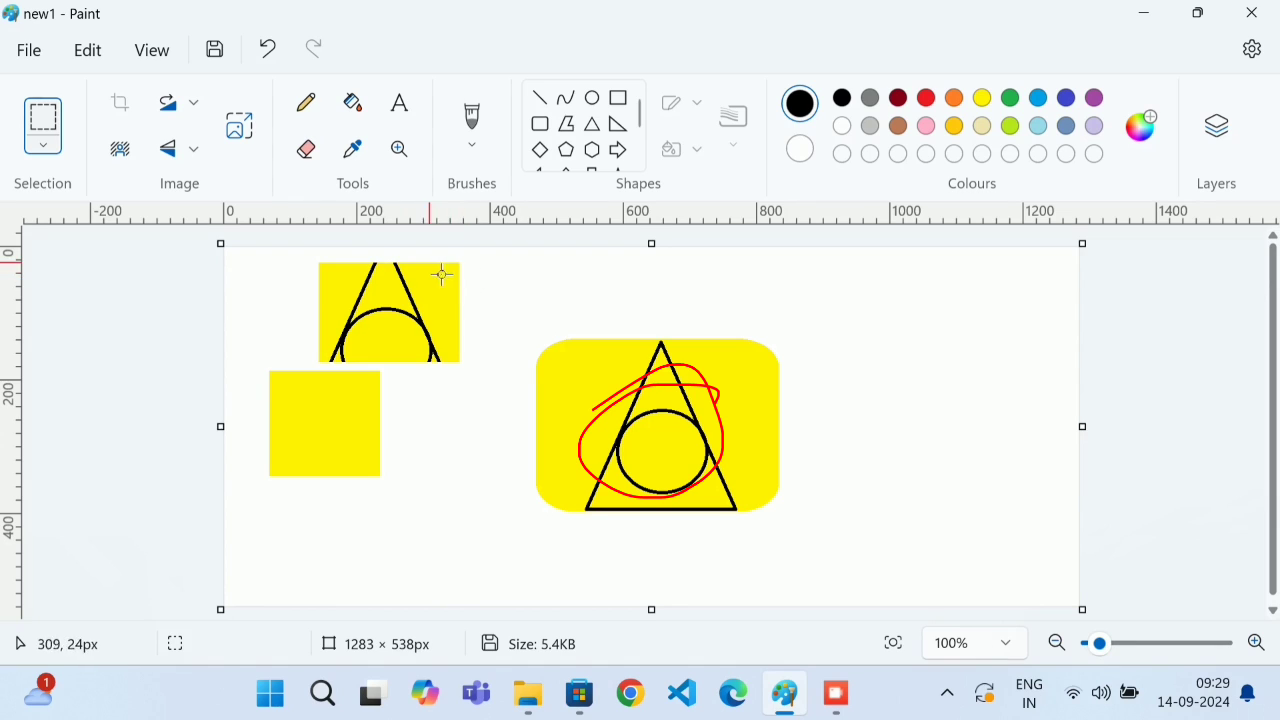
{"action": "left_click_drag", "start_coordinate": [595, 379], "coordinate": [736, 470]}
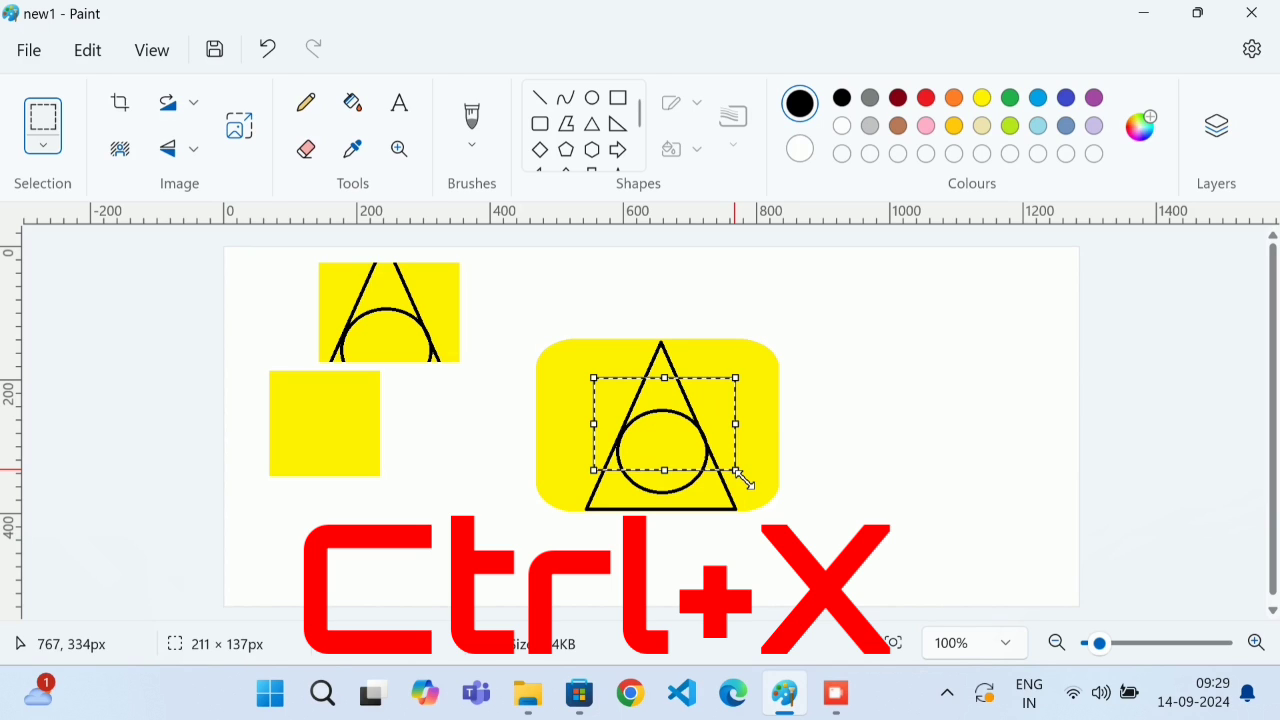
{"action": "left_click", "coordinate": [100, 50]}
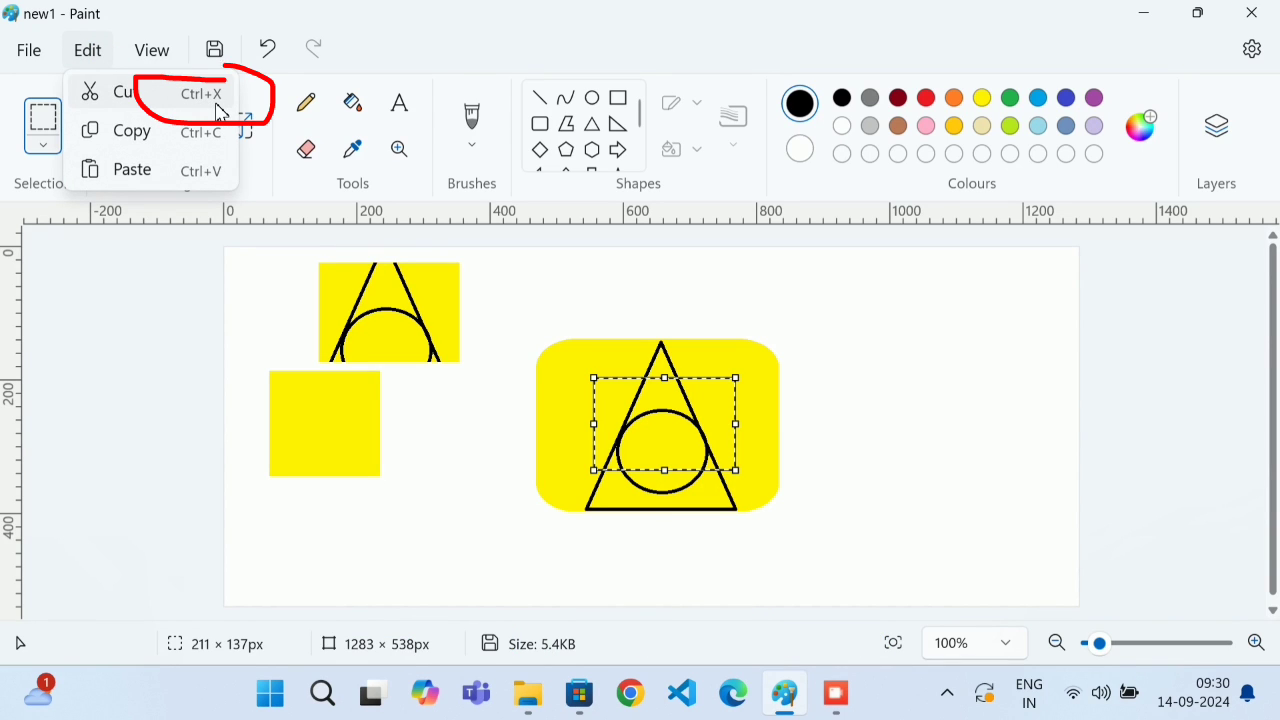
{"action": "left_click", "coordinate": [142, 100]}
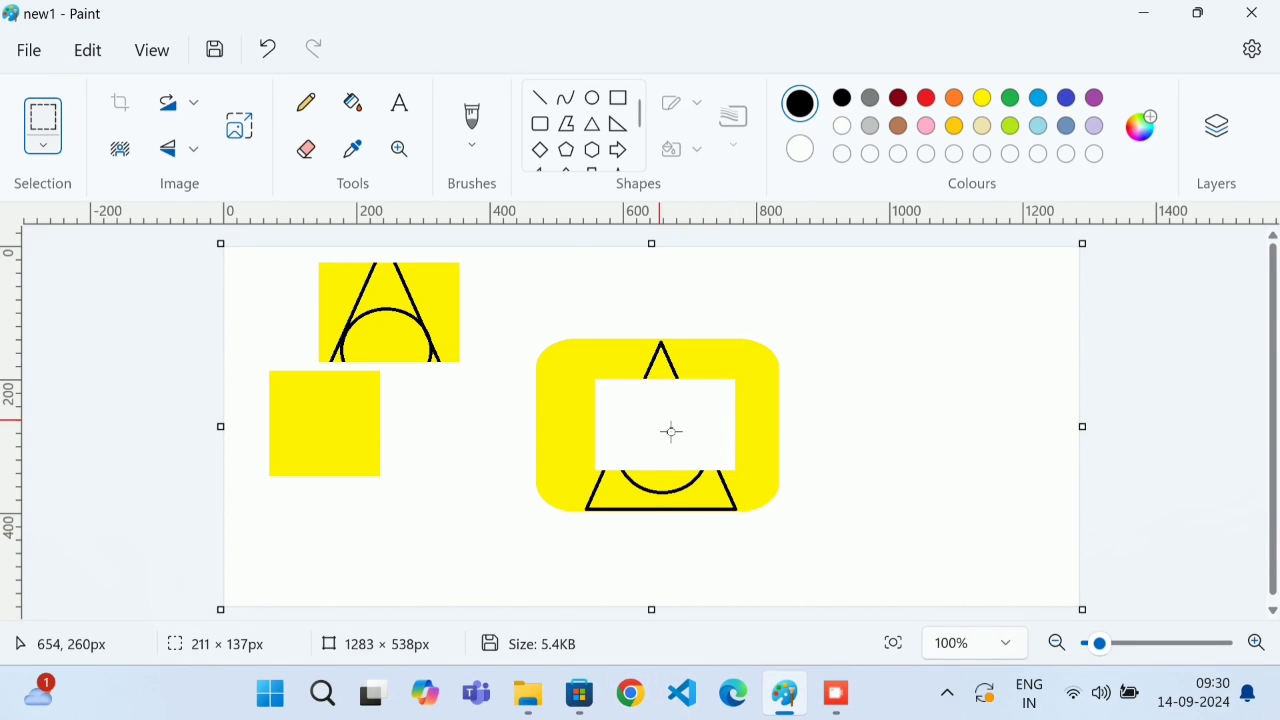
Try pasting the cut piece over the gap in the yellow rounded rectangle, and undo the paste.
{"action": "left_click", "coordinate": [922, 435]}
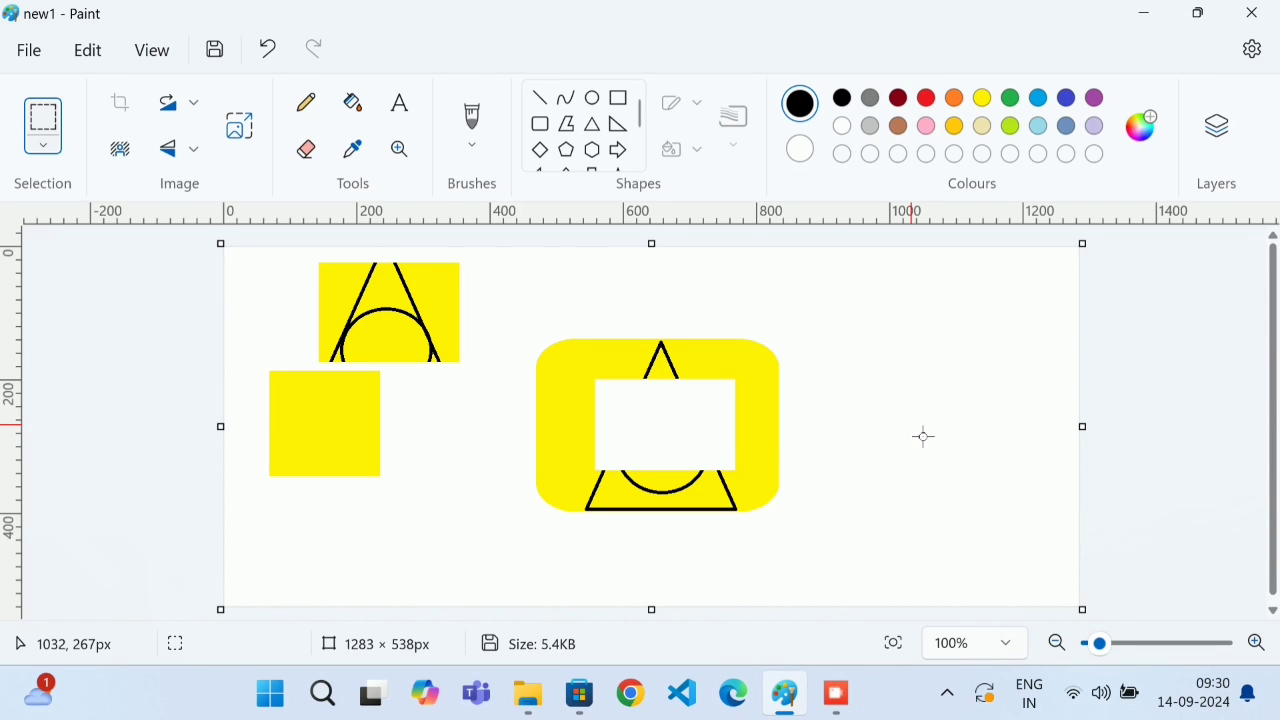
{"action": "key", "text": "ctrl+v"}
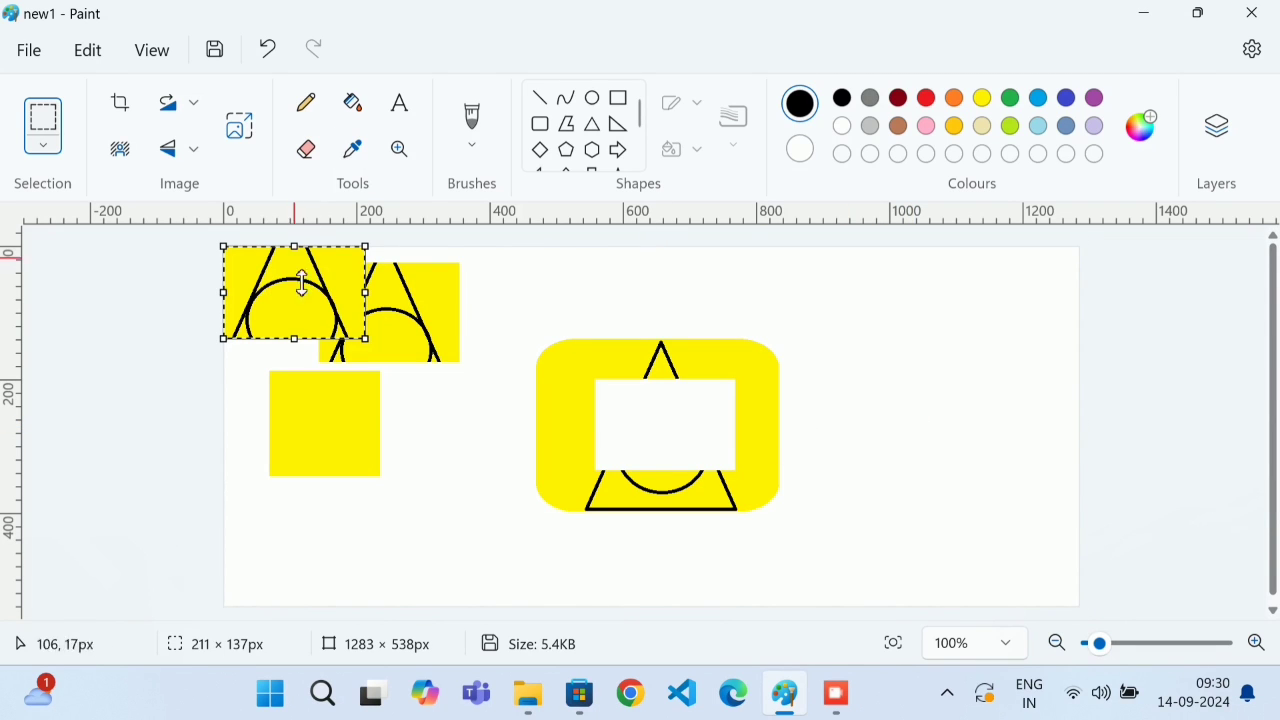
{"action": "left_click_drag", "start_coordinate": [305, 295], "coordinate": [707, 435]}
{"action": "left_click", "coordinate": [898, 463]}
{"action": "key", "text": "ctrl+z"}
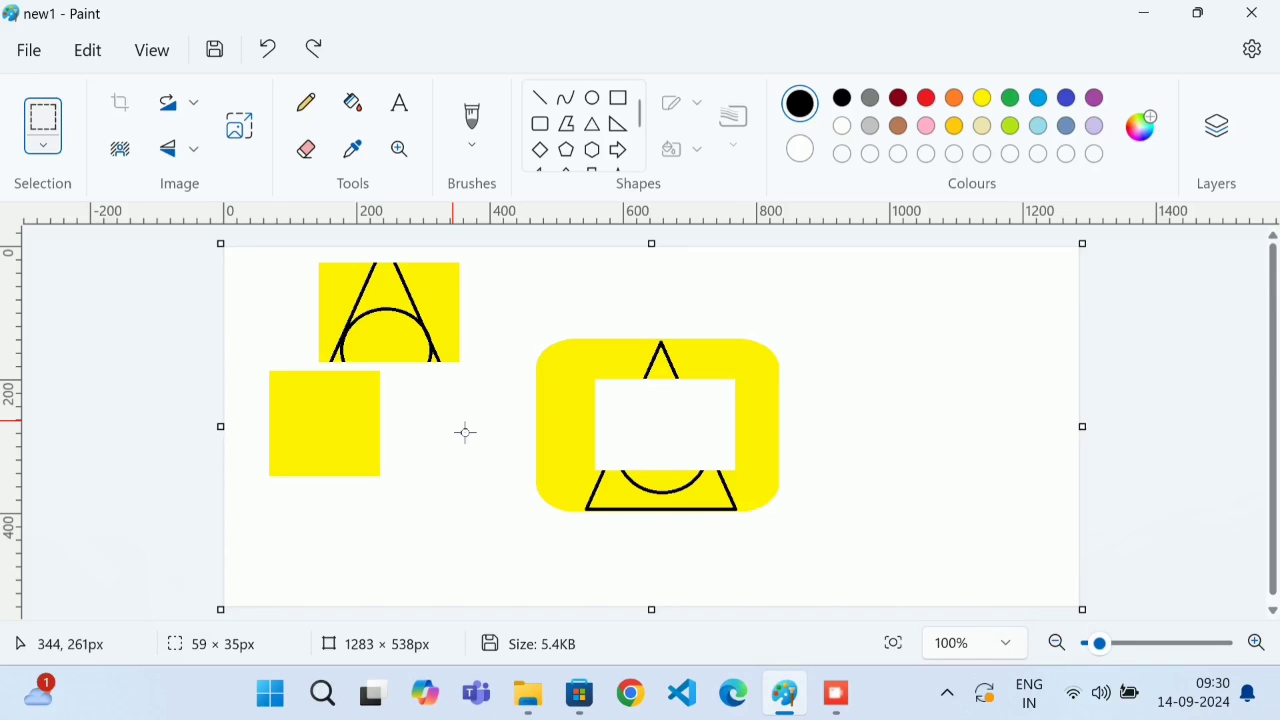
Paste the cut piece again and move it down beside the plain yellow square.
{"action": "key", "text": "ctrl+v"}
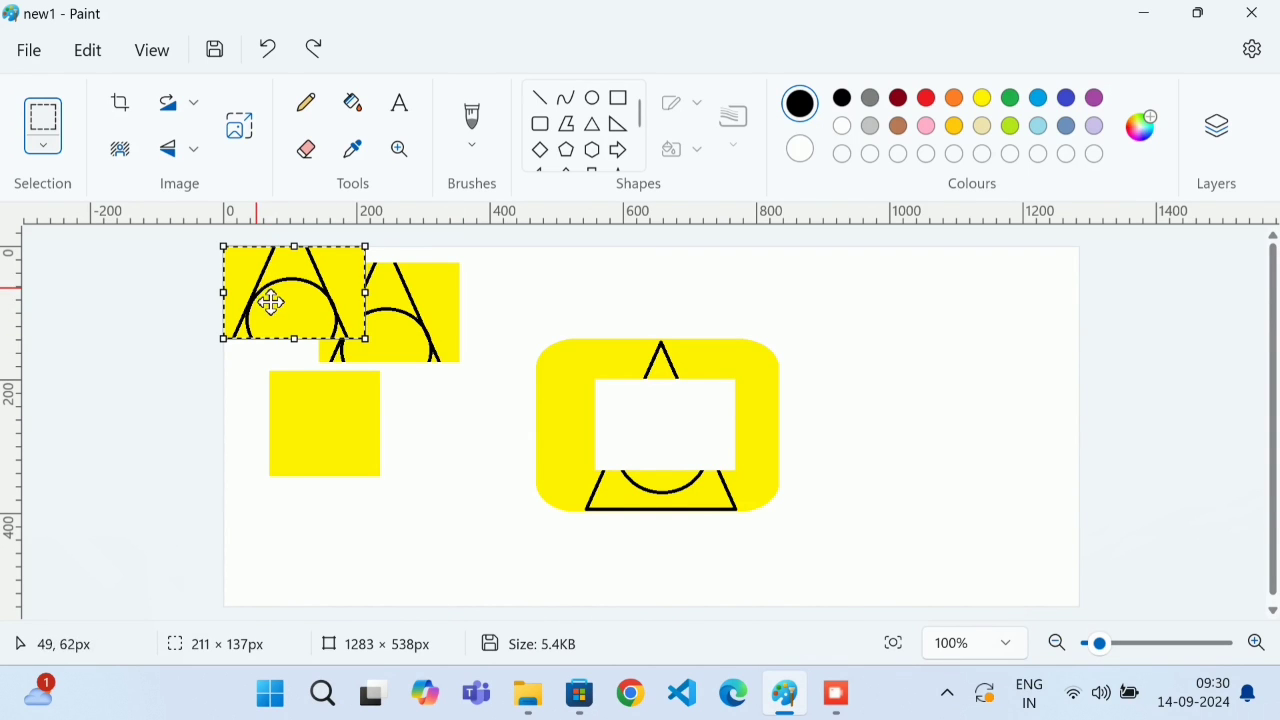
{"action": "left_click_drag", "start_coordinate": [276, 304], "coordinate": [368, 400]}
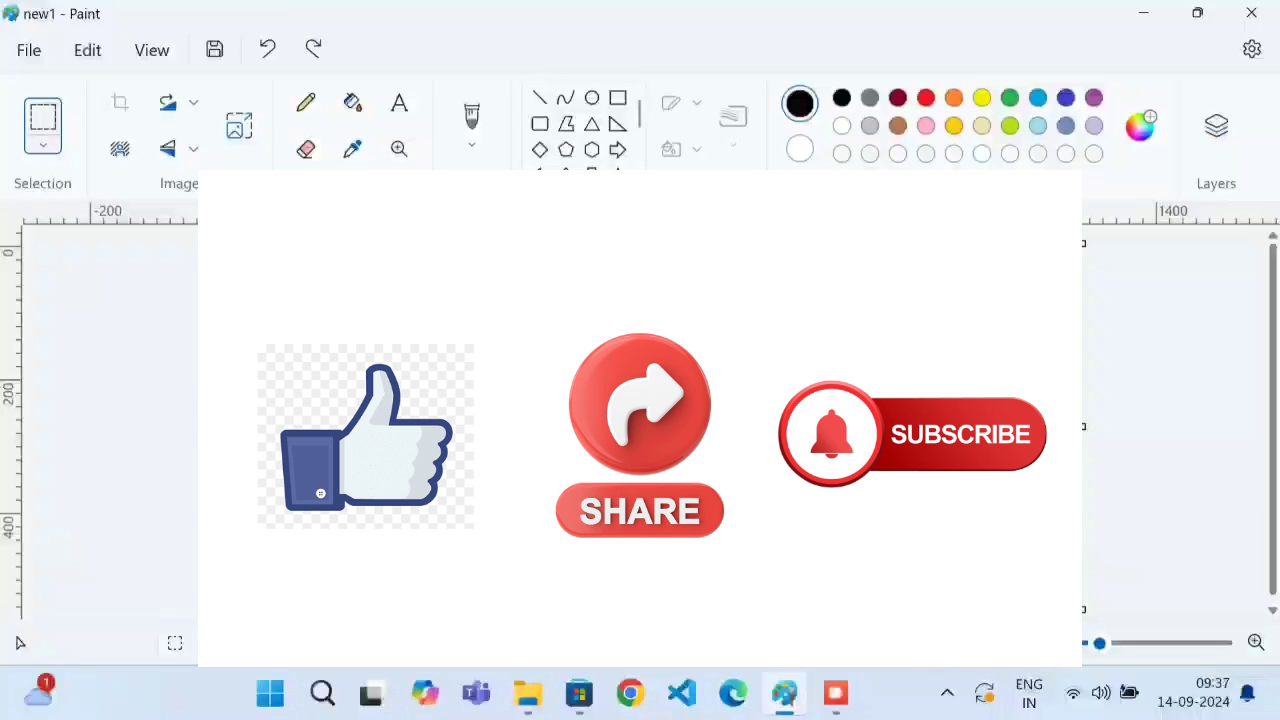
Bring up the Import to canvas options for the new1 image, and close Paint.
{"action": "left_click", "coordinate": [26, 50]}
{"action": "mouse_move", "coordinate": [129, 166]}
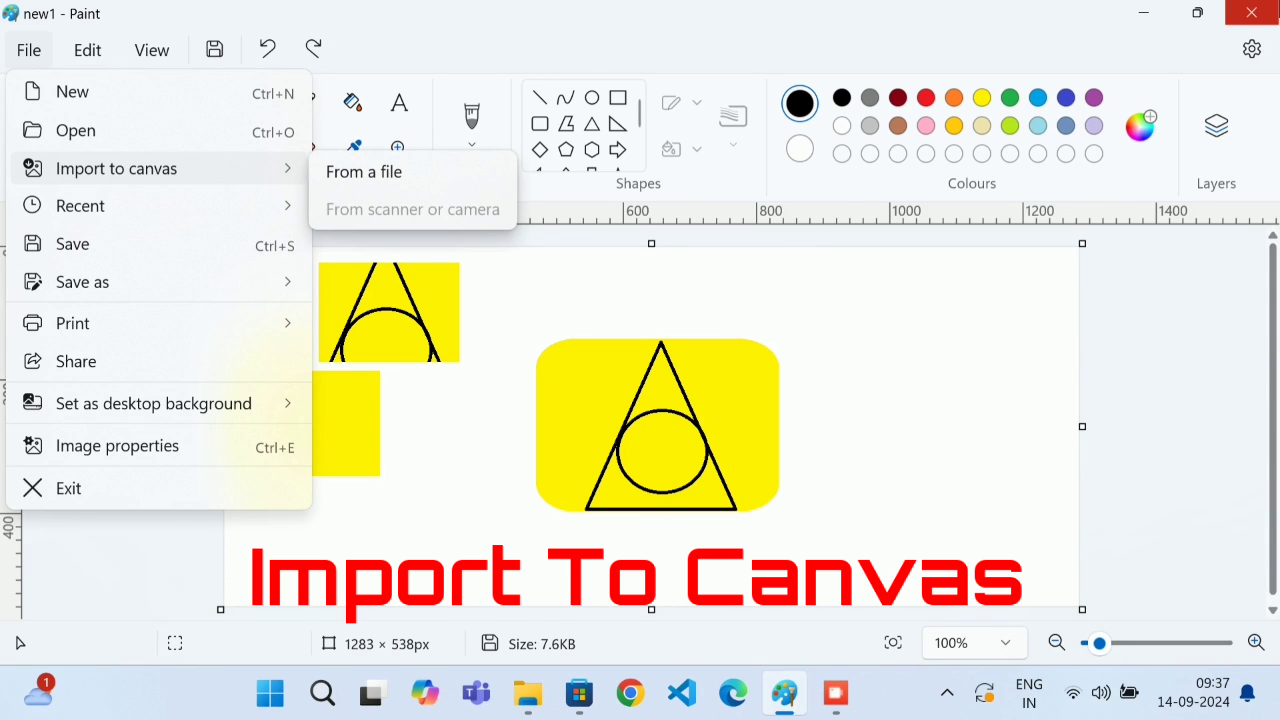
{"action": "left_click", "coordinate": [1252, 12]}
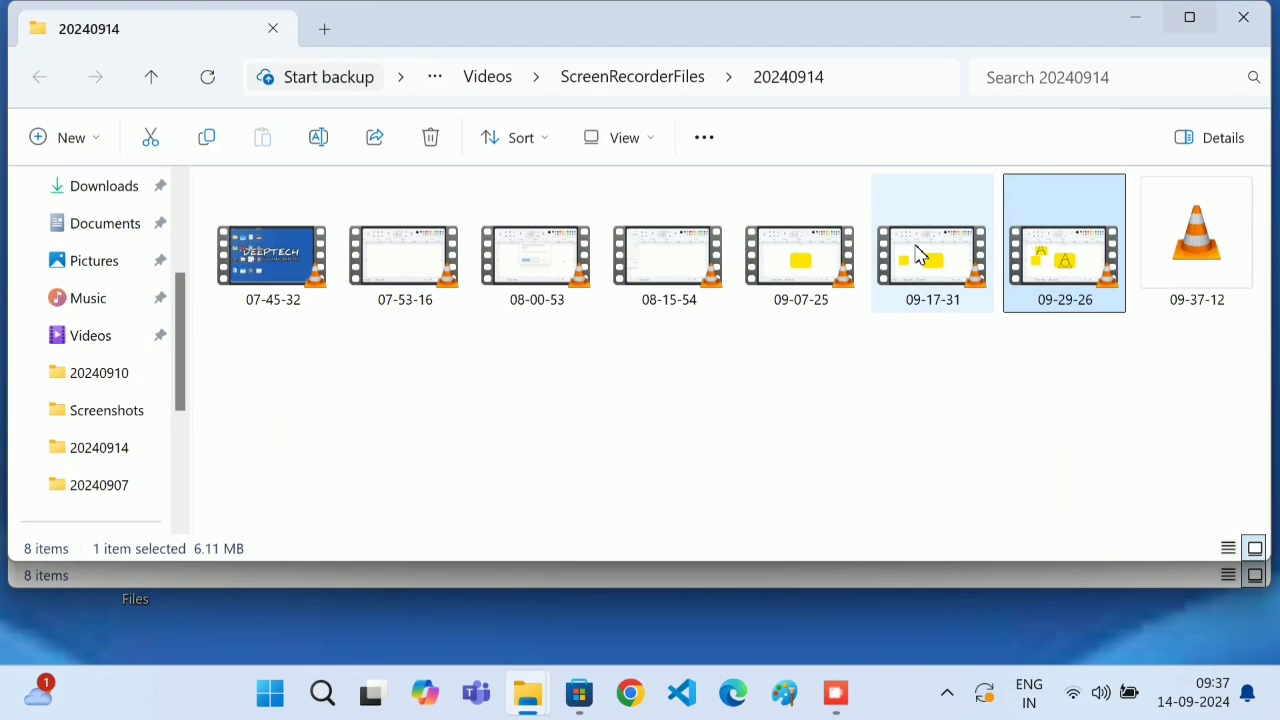
Close both open File Explorer windows to return to the desktop.
{"action": "key", "text": "Left"}
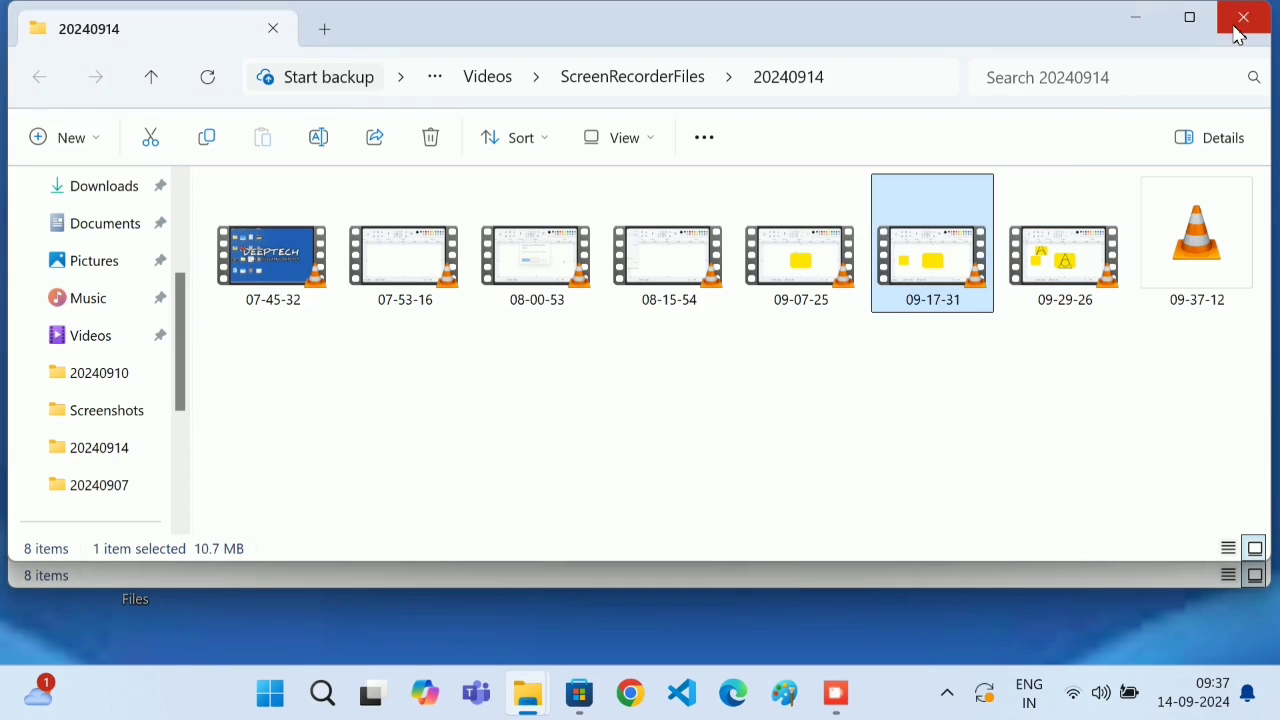
{"action": "key", "text": "Left"}
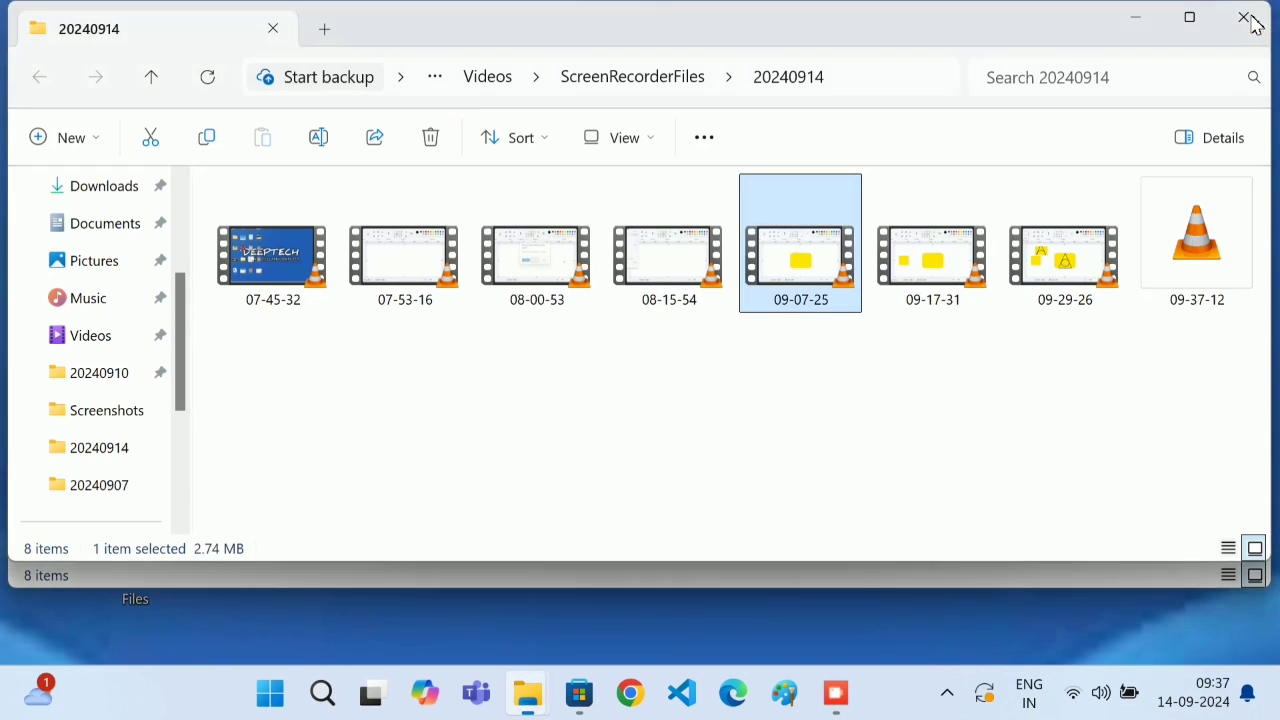
{"action": "left_click", "coordinate": [1250, 15]}
{"action": "left_click", "coordinate": [1243, 43]}
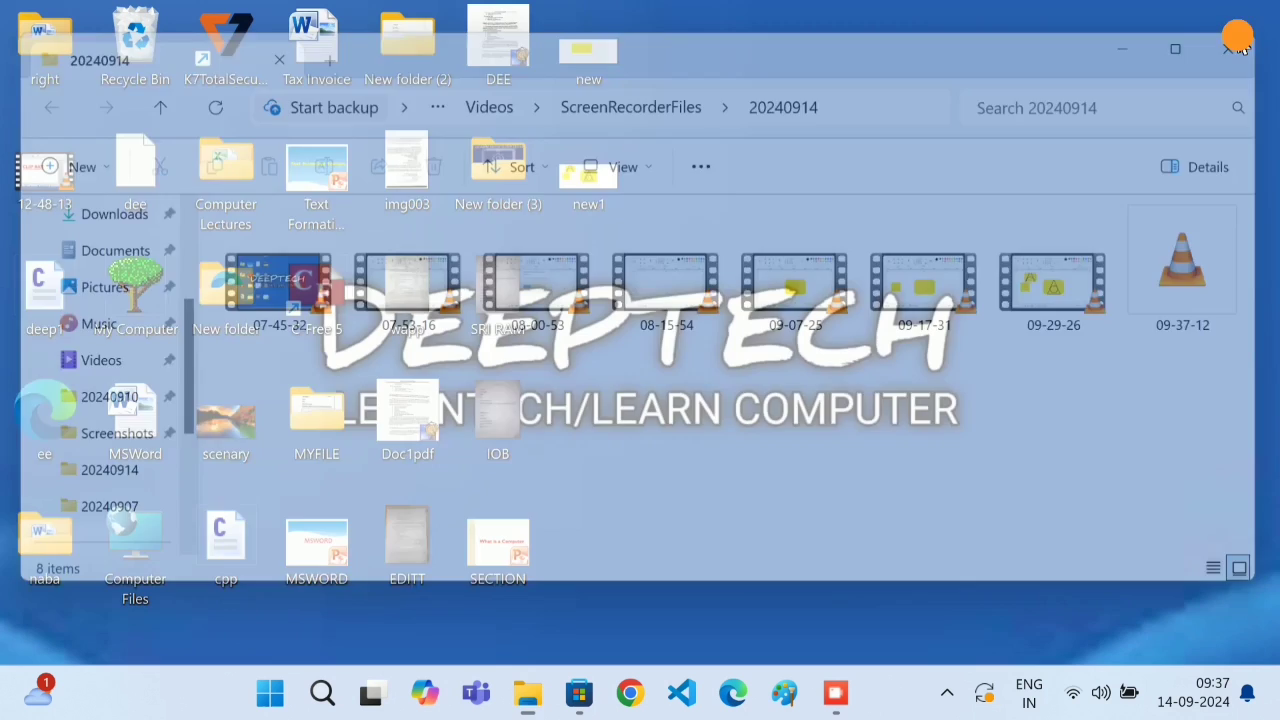
Open Paint with a blank canvas and import the new1 image from the desktop onto it.
{"action": "left_click", "coordinate": [322, 693]}
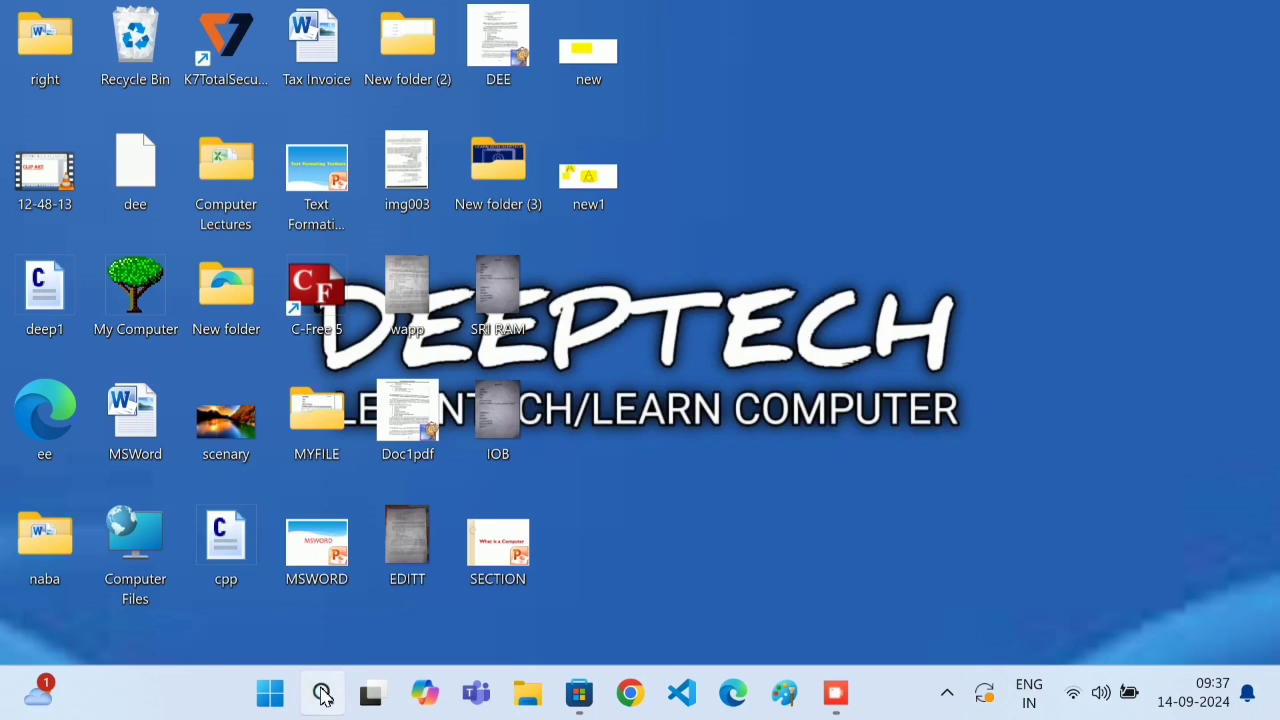
{"action": "left_click", "coordinate": [287, 178]}
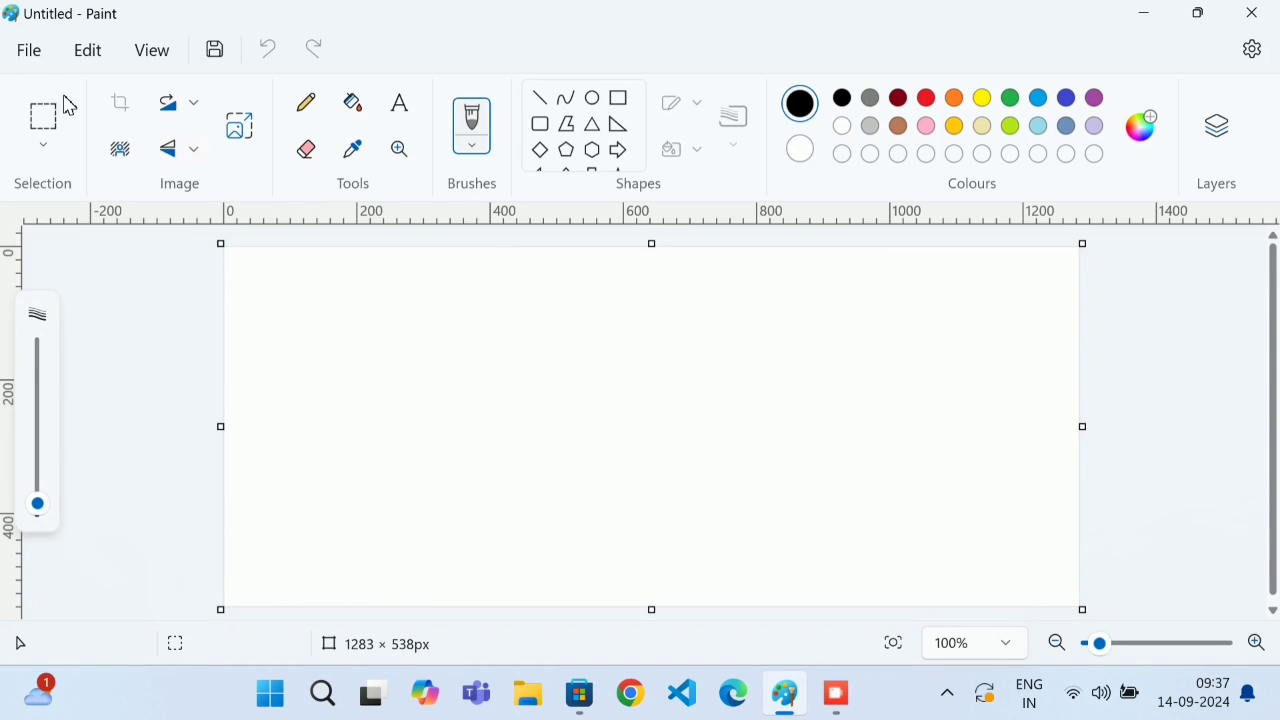
{"action": "left_click", "coordinate": [32, 54]}
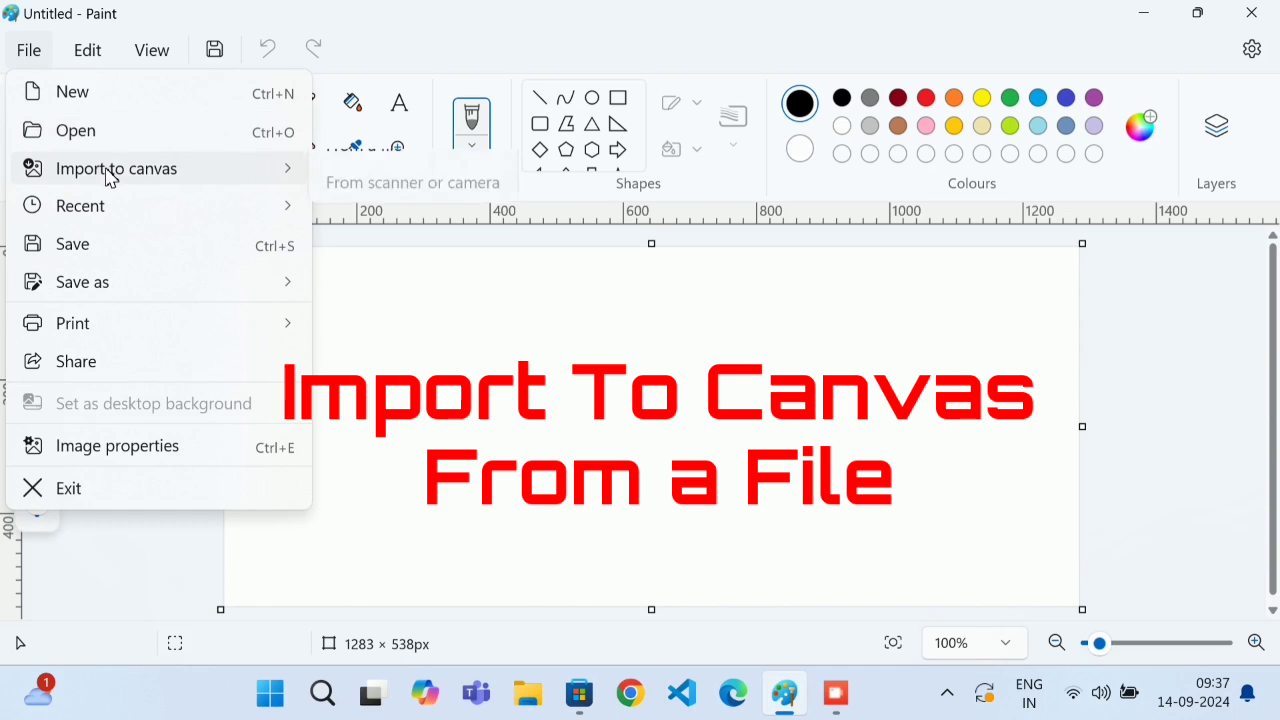
{"action": "mouse_move", "coordinate": [117, 172]}
{"action": "left_click", "coordinate": [348, 182]}
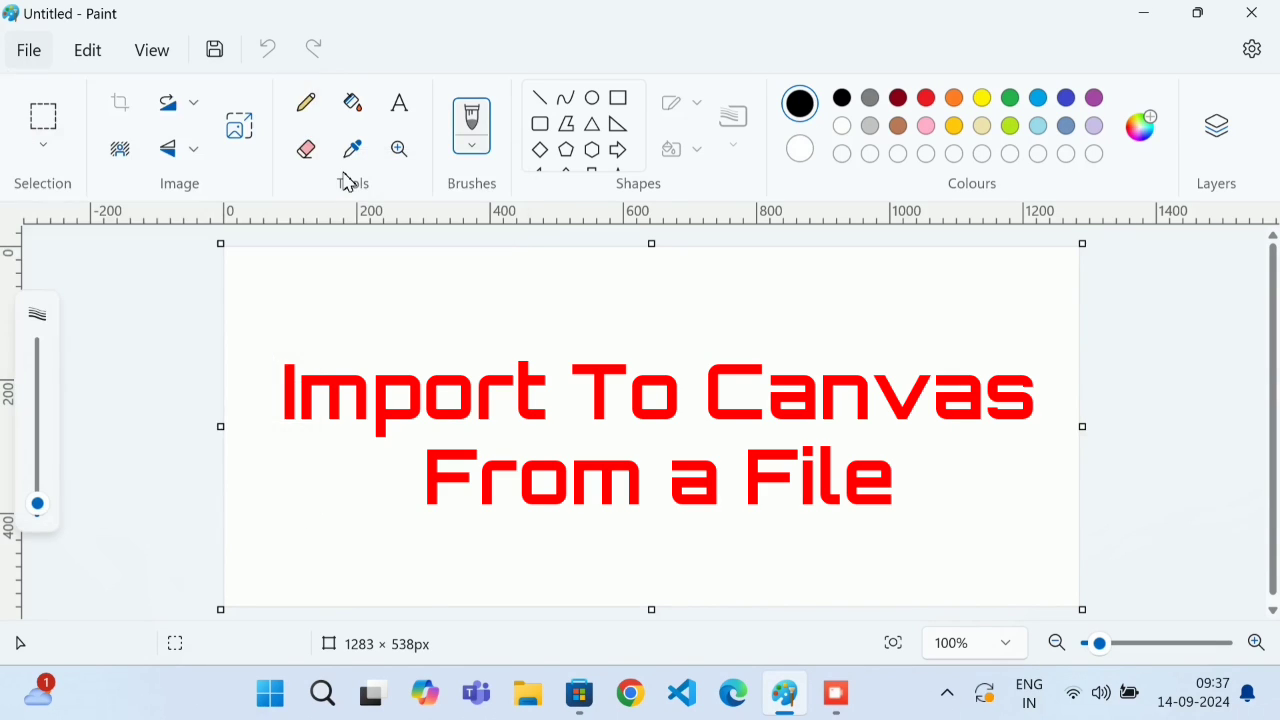
{"action": "left_click", "coordinate": [381, 242]}
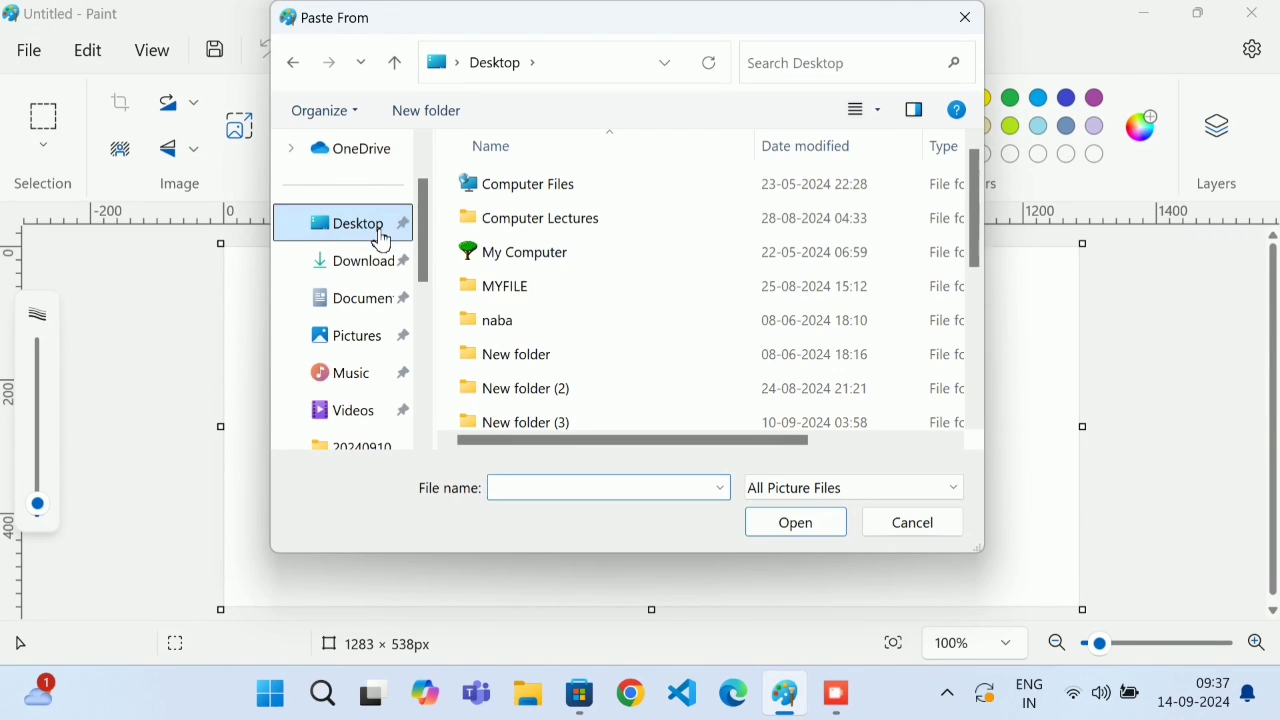
{"action": "key", "text": "n"}
{"action": "key", "text": "n"}
{"action": "key", "text": "n"}
{"action": "key", "text": "n"}
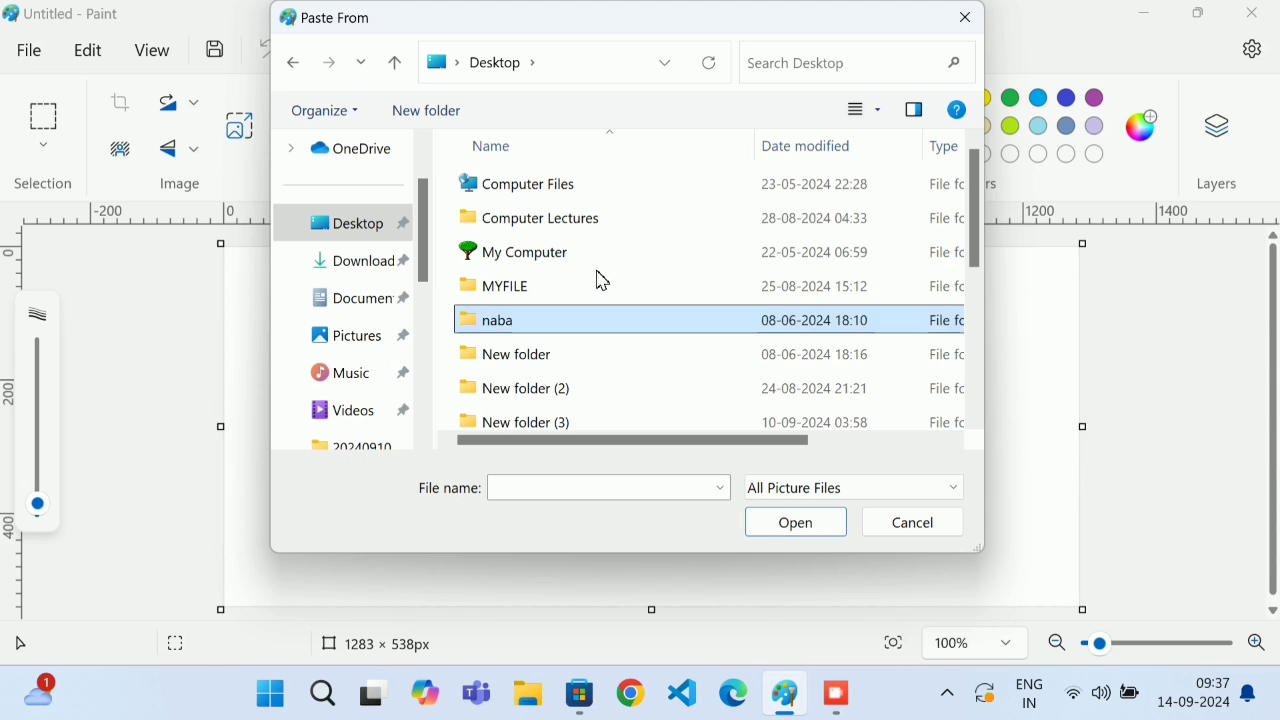
{"action": "key", "text": "n"}
{"action": "key", "text": "n"}
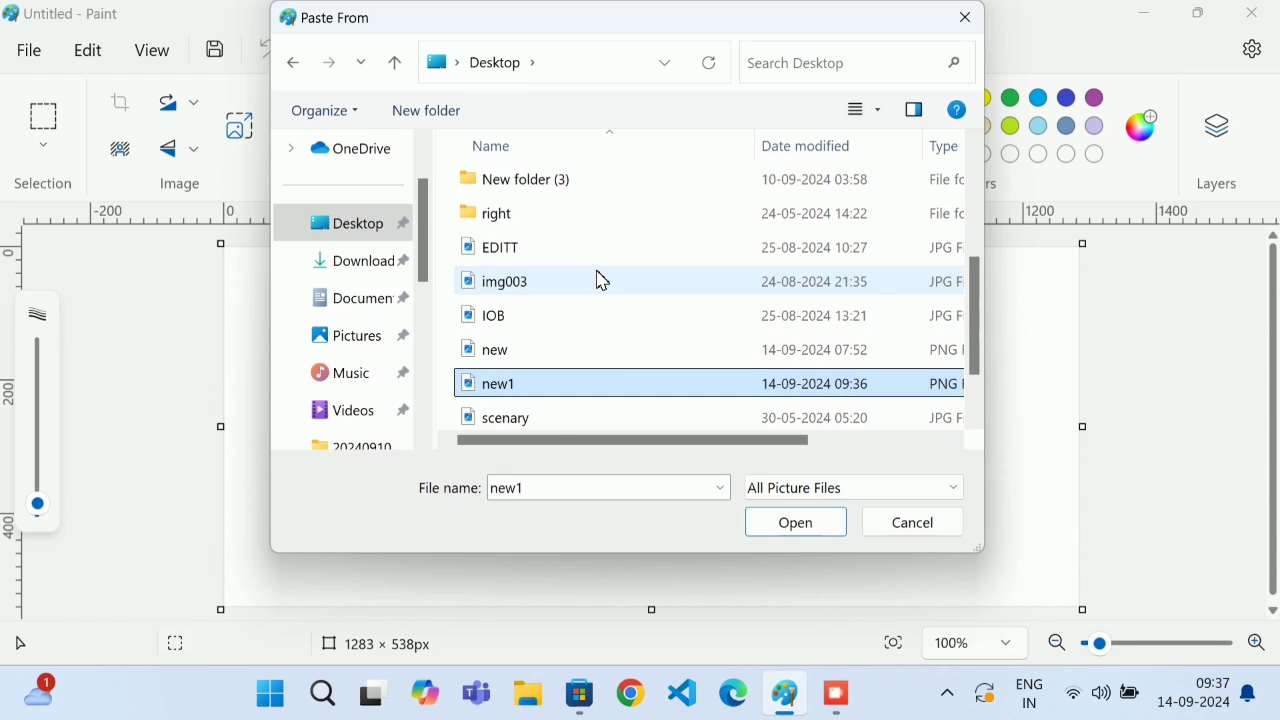
{"action": "key", "text": "Return"}
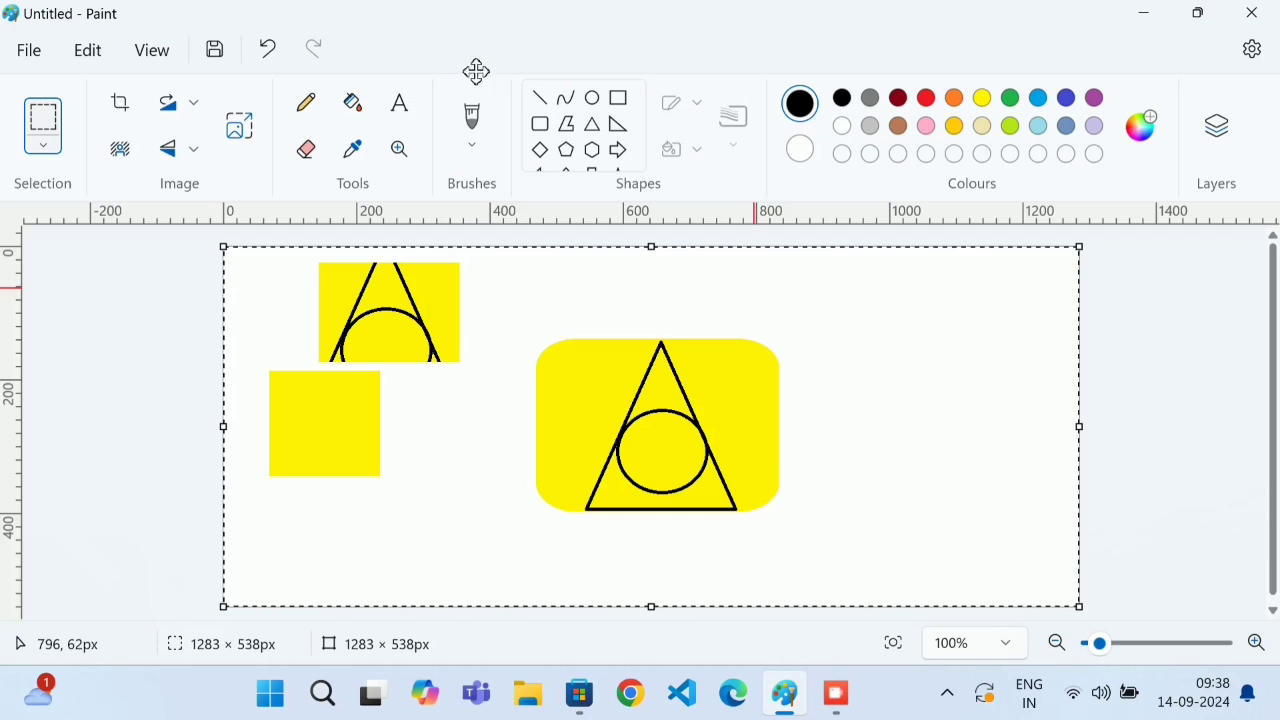
Open new1.png from the list of recent files.
{"action": "left_click", "coordinate": [36, 56]}
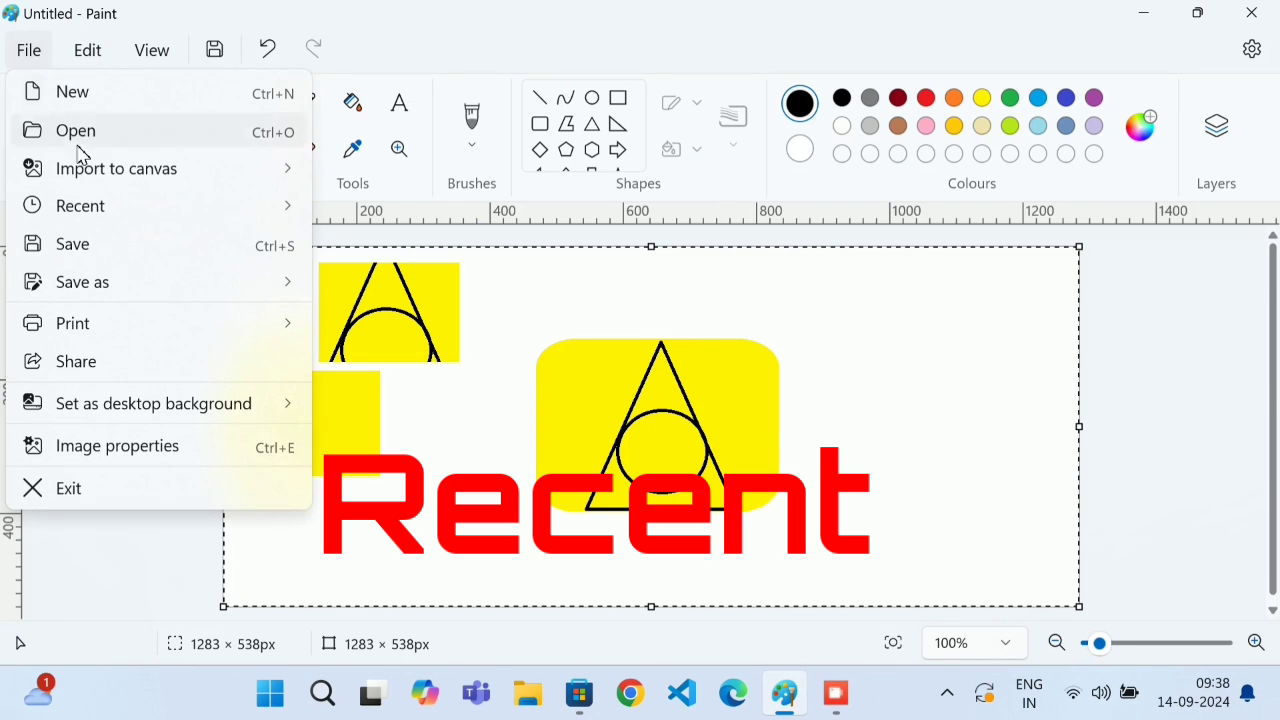
{"action": "mouse_move", "coordinate": [125, 222]}
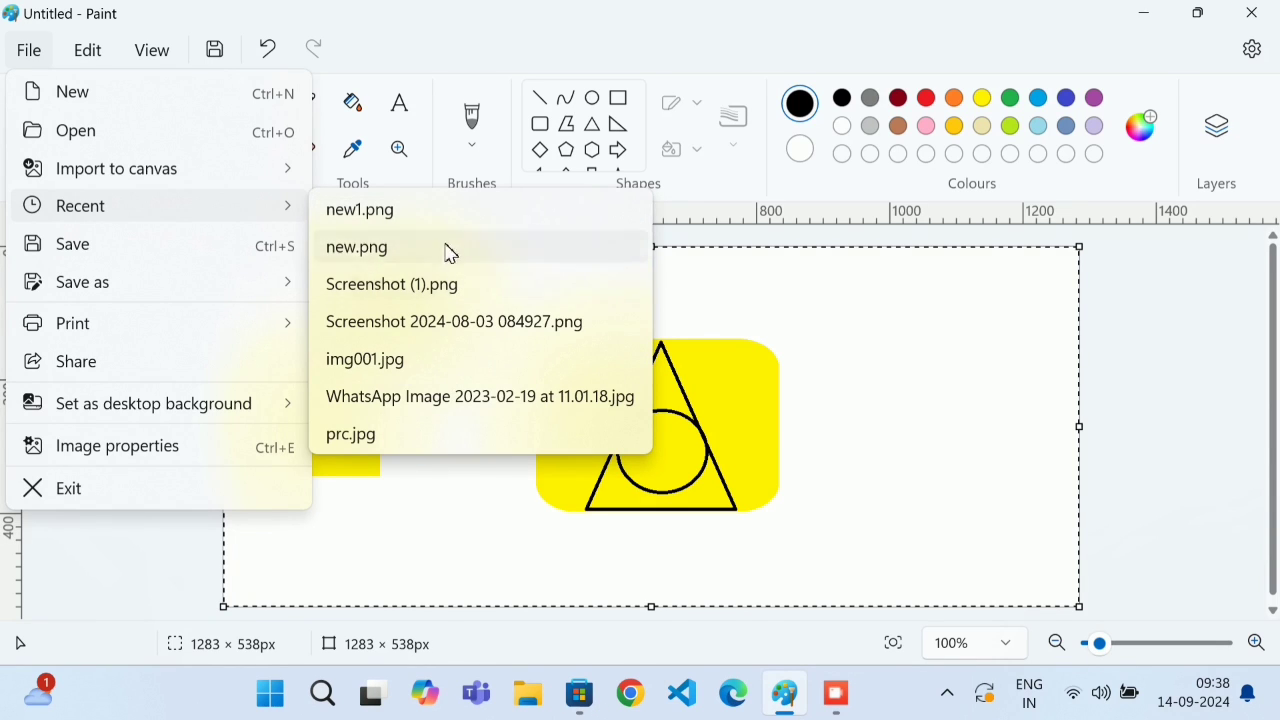
{"action": "left_click", "coordinate": [440, 211]}
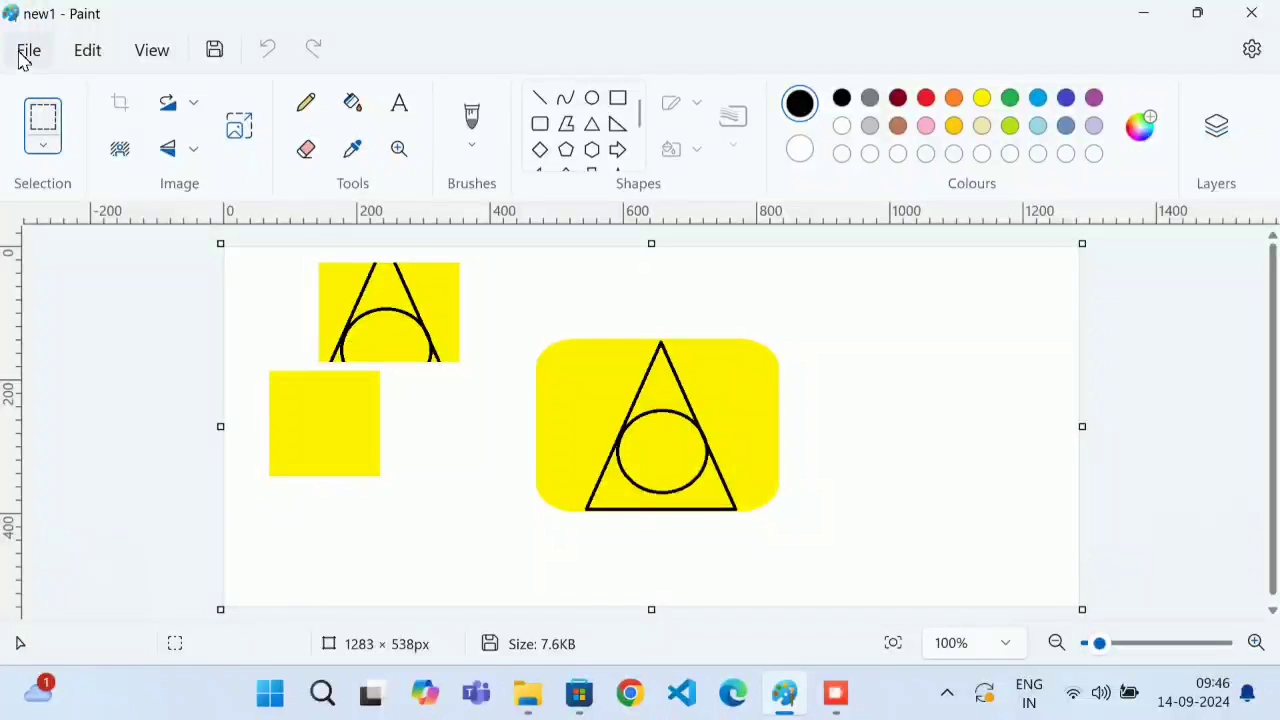
Save the freehand curves added to the new1 image, and close Paint.
{"action": "left_click", "coordinate": [20, 50]}
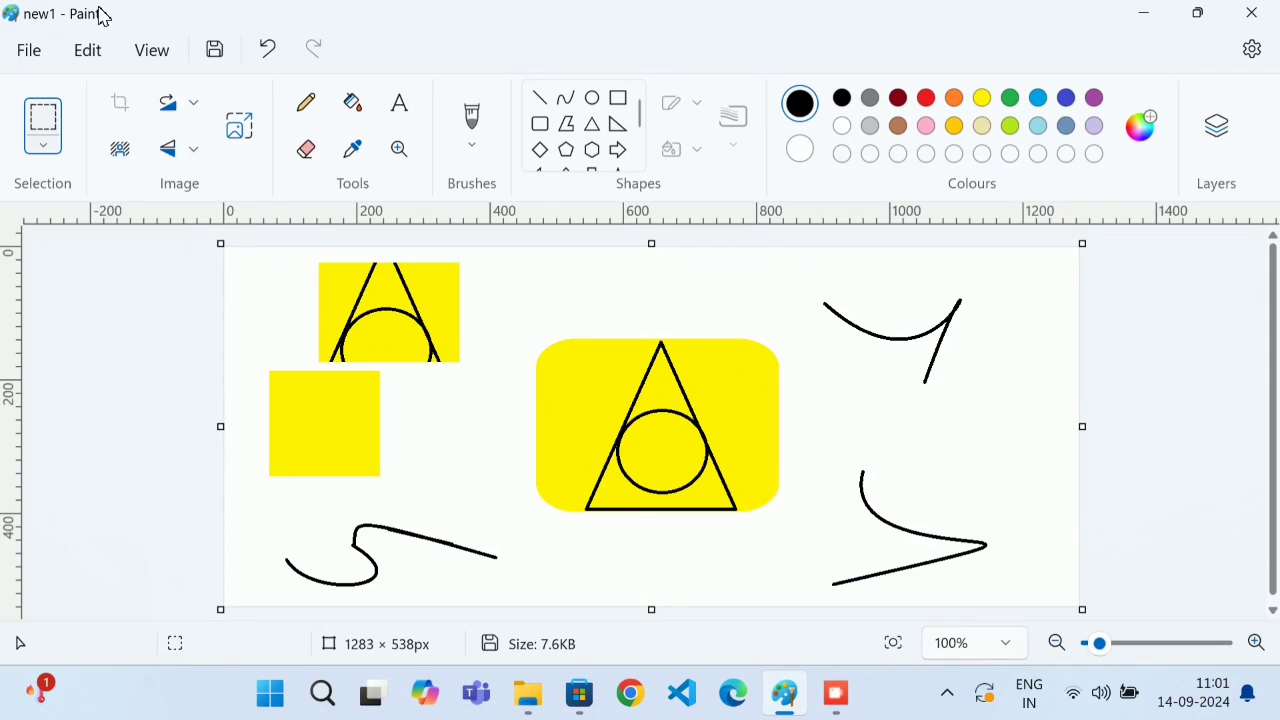
{"action": "left_click", "coordinate": [33, 50]}
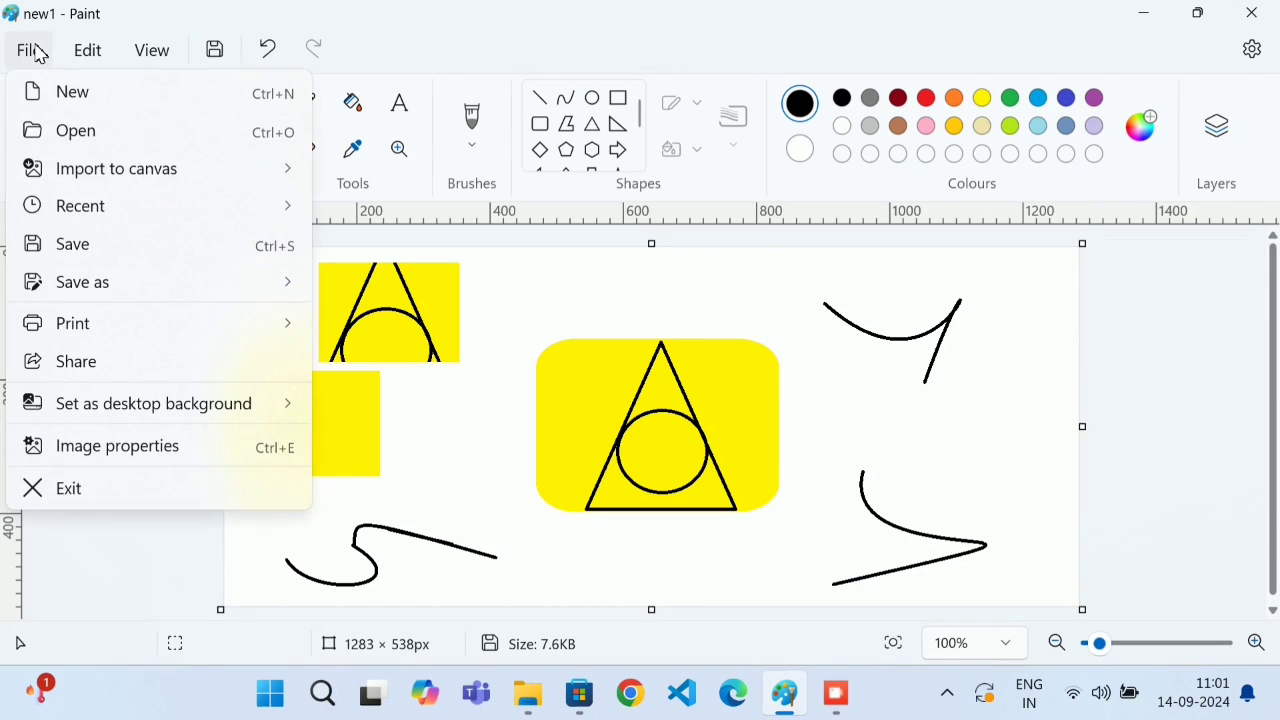
{"action": "left_click", "coordinate": [120, 245]}
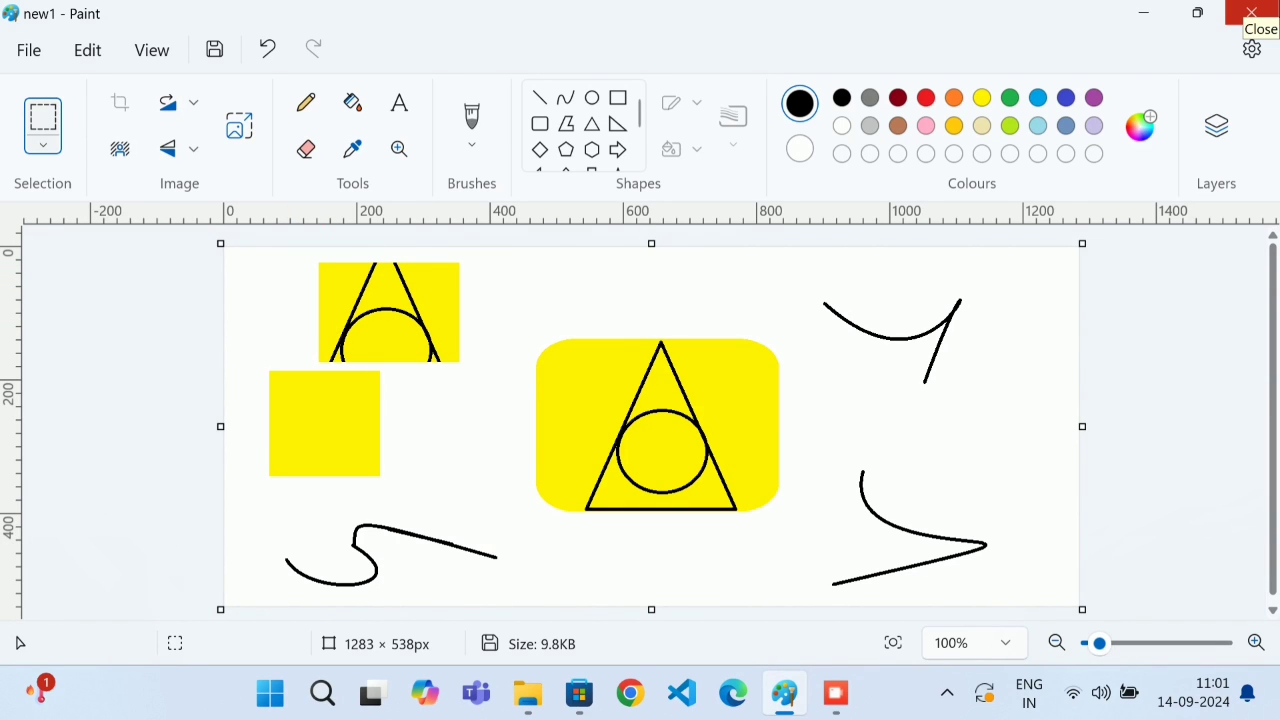
{"action": "left_click", "coordinate": [1251, 12]}
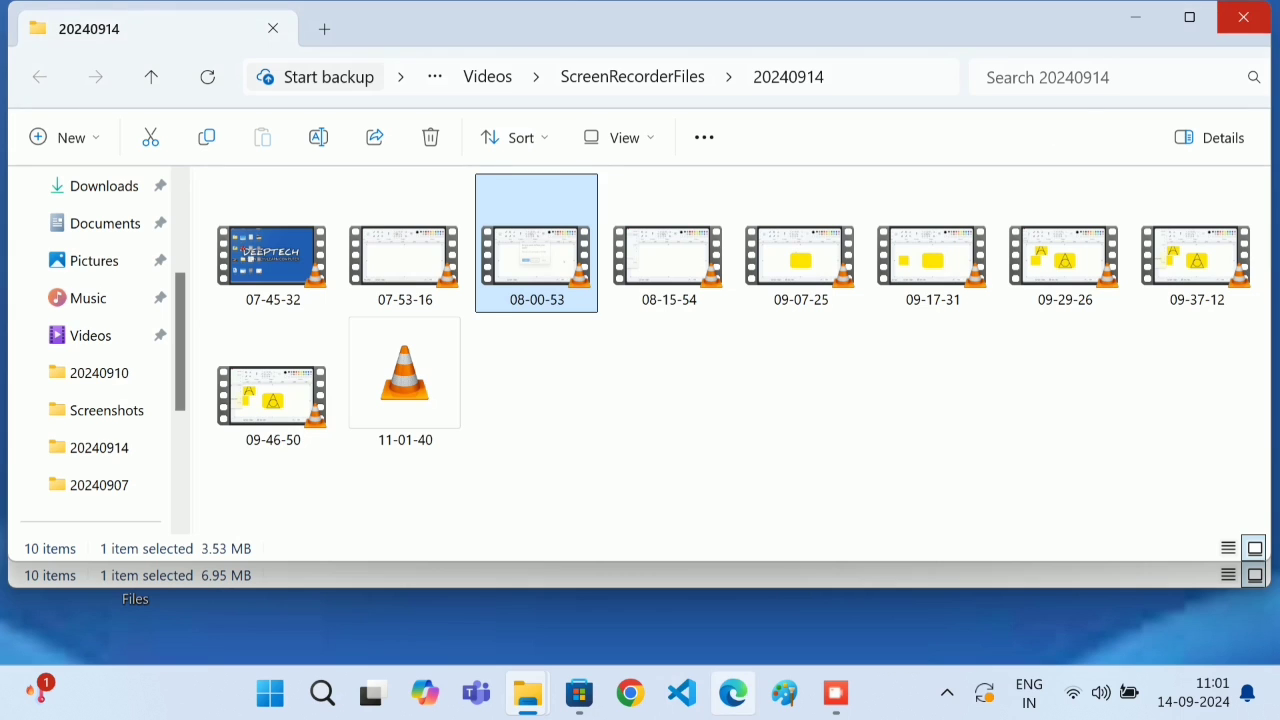
In a new Paint image, draw an orange rounded rectangle about 497 × 261 px near the middle and fill it with the same orange.
{"action": "left_click", "coordinate": [785, 694]}
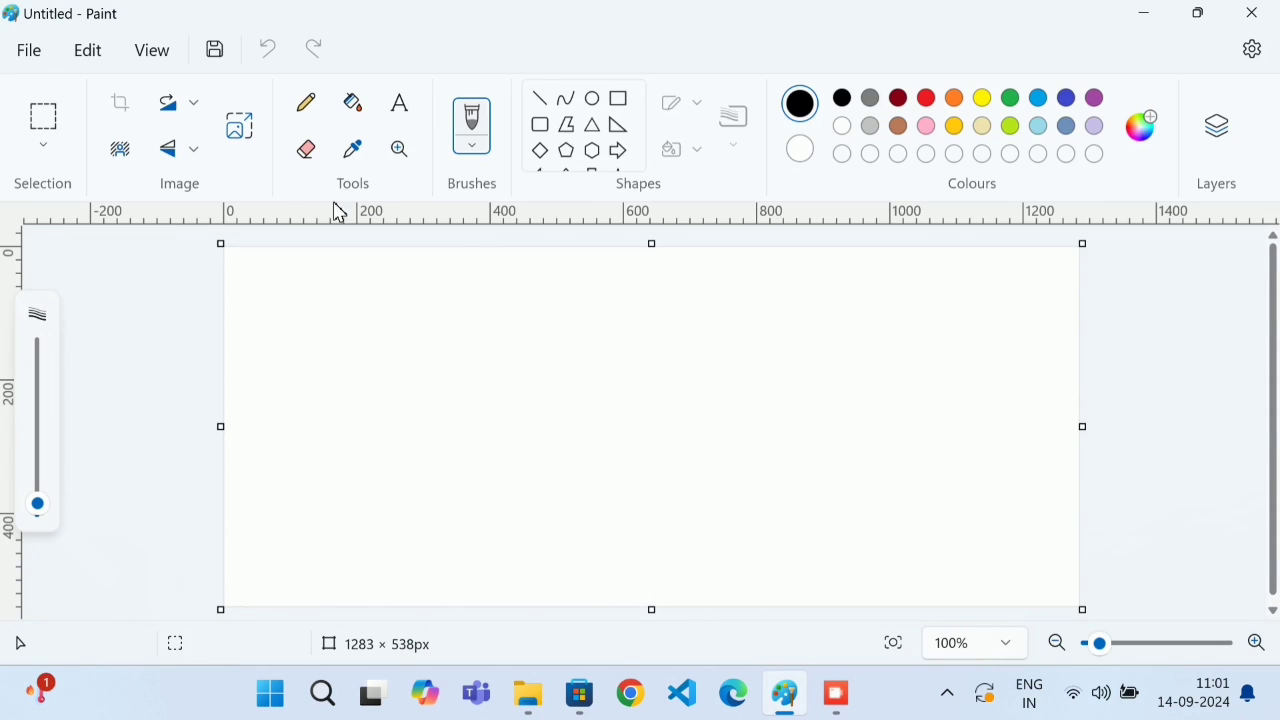
{"action": "left_click", "coordinate": [538, 128]}
{"action": "left_click_drag", "start_coordinate": [451, 331], "coordinate": [785, 506]}
{"action": "left_click", "coordinate": [926, 99]}
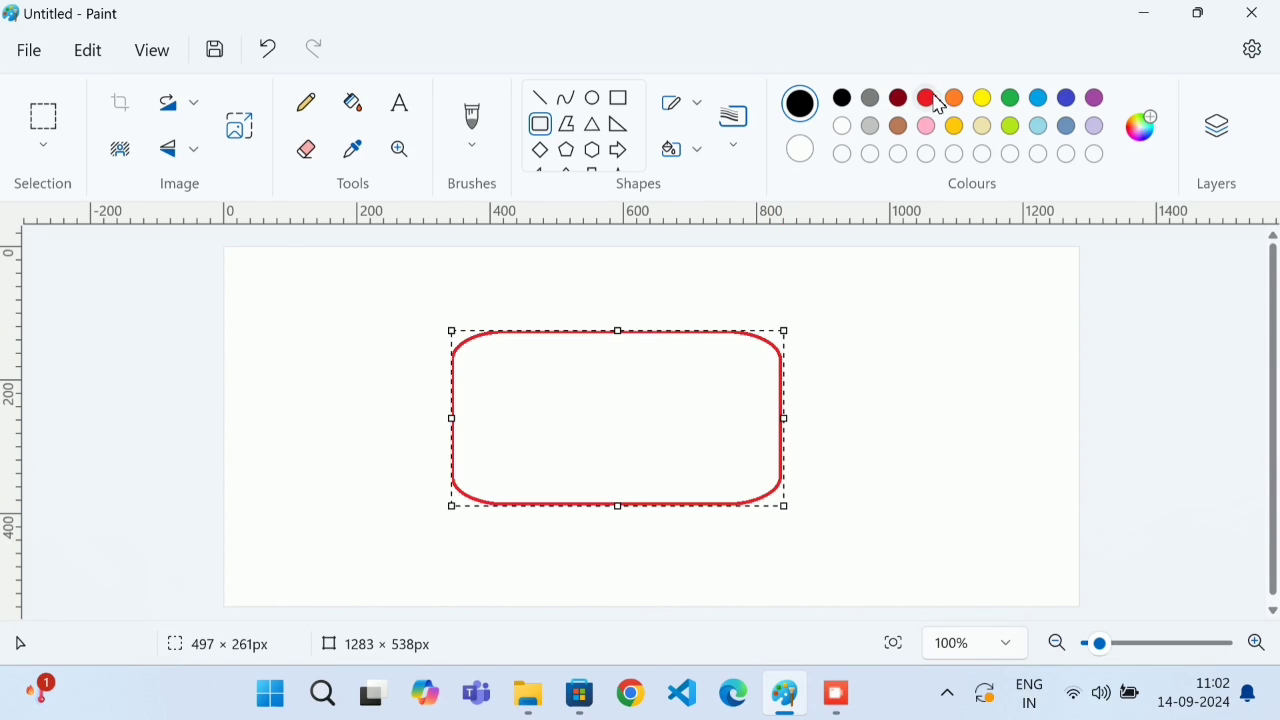
{"action": "left_click", "coordinate": [955, 99]}
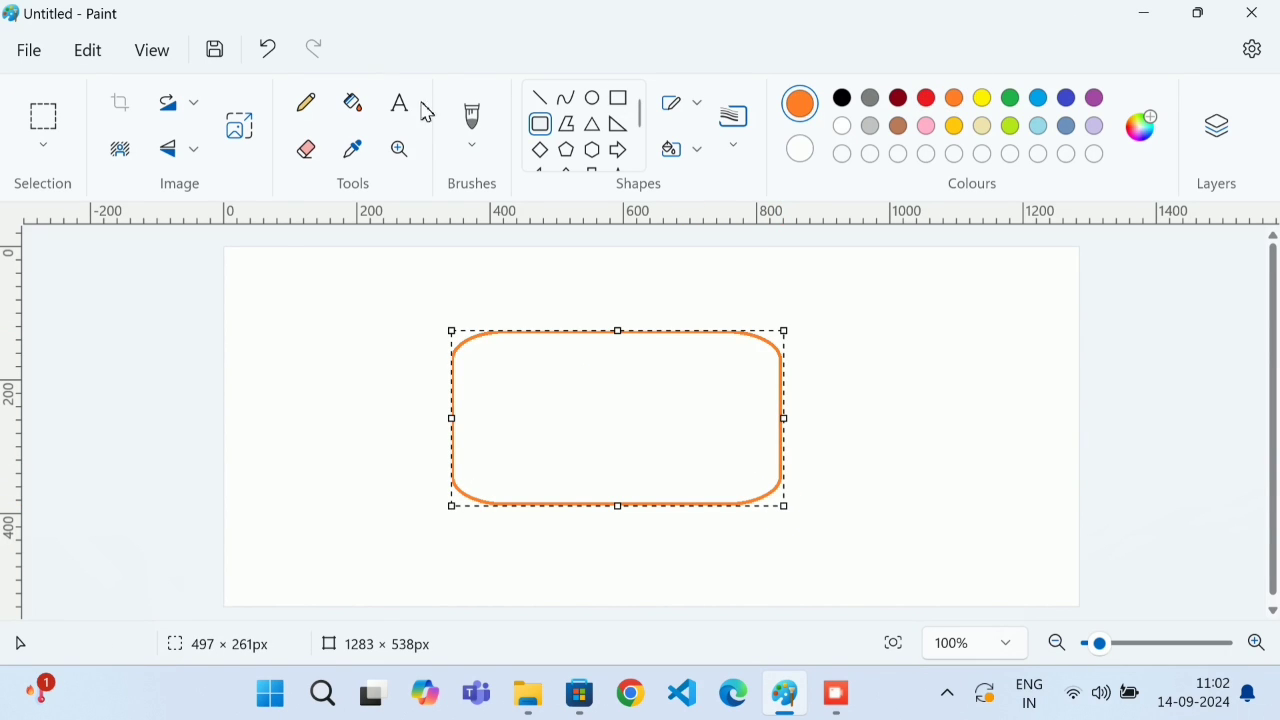
{"action": "left_click", "coordinate": [355, 117]}
{"action": "left_click", "coordinate": [611, 394]}
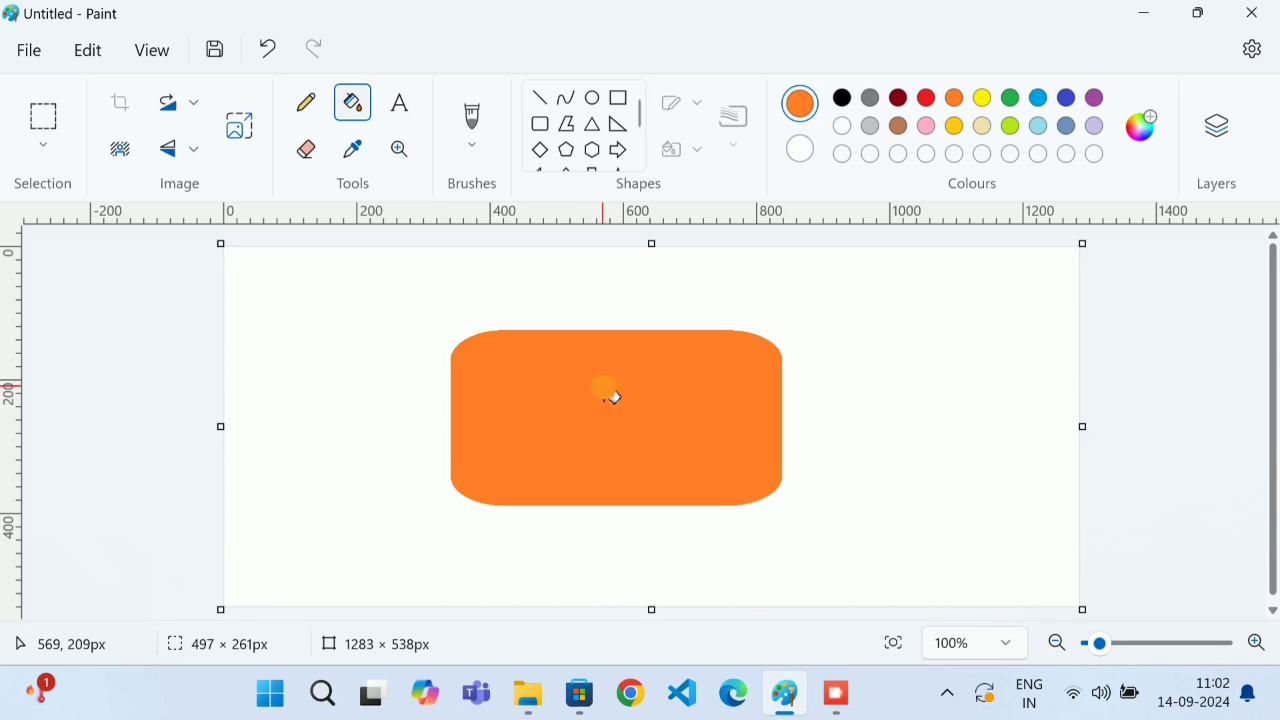
{"action": "left_click", "coordinate": [26, 50]}
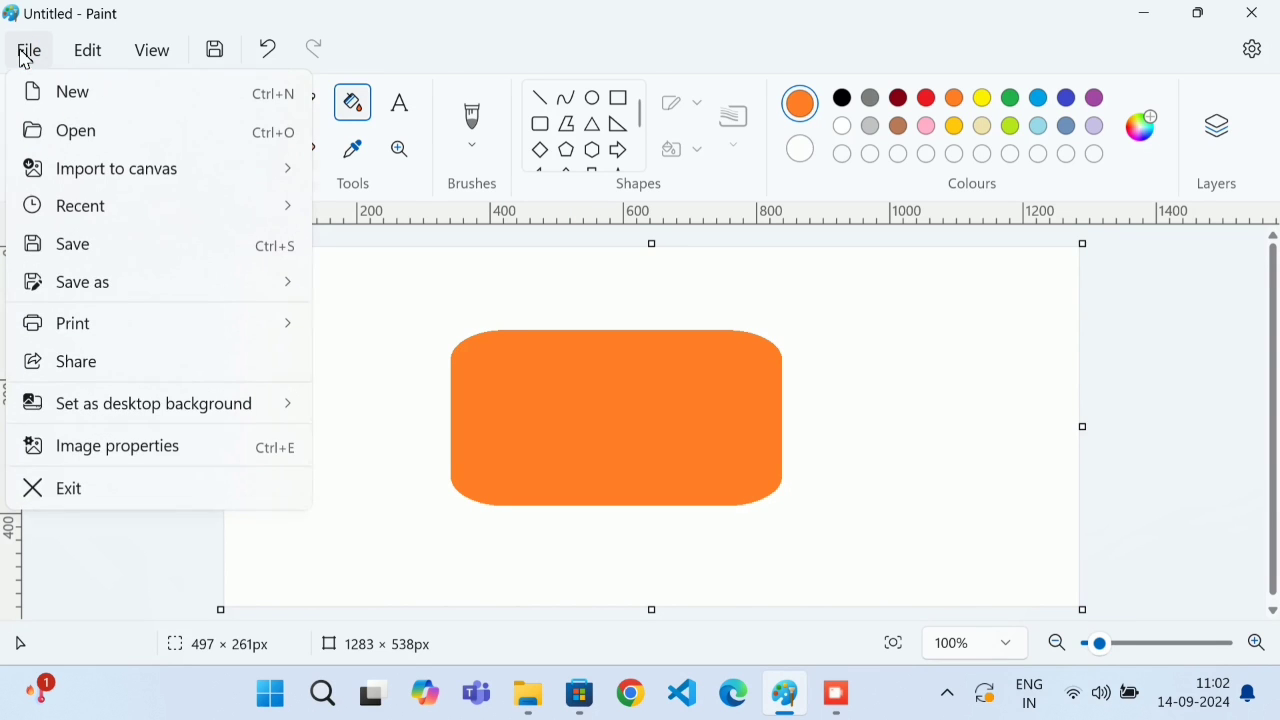
{"action": "left_click", "coordinate": [77, 241]}
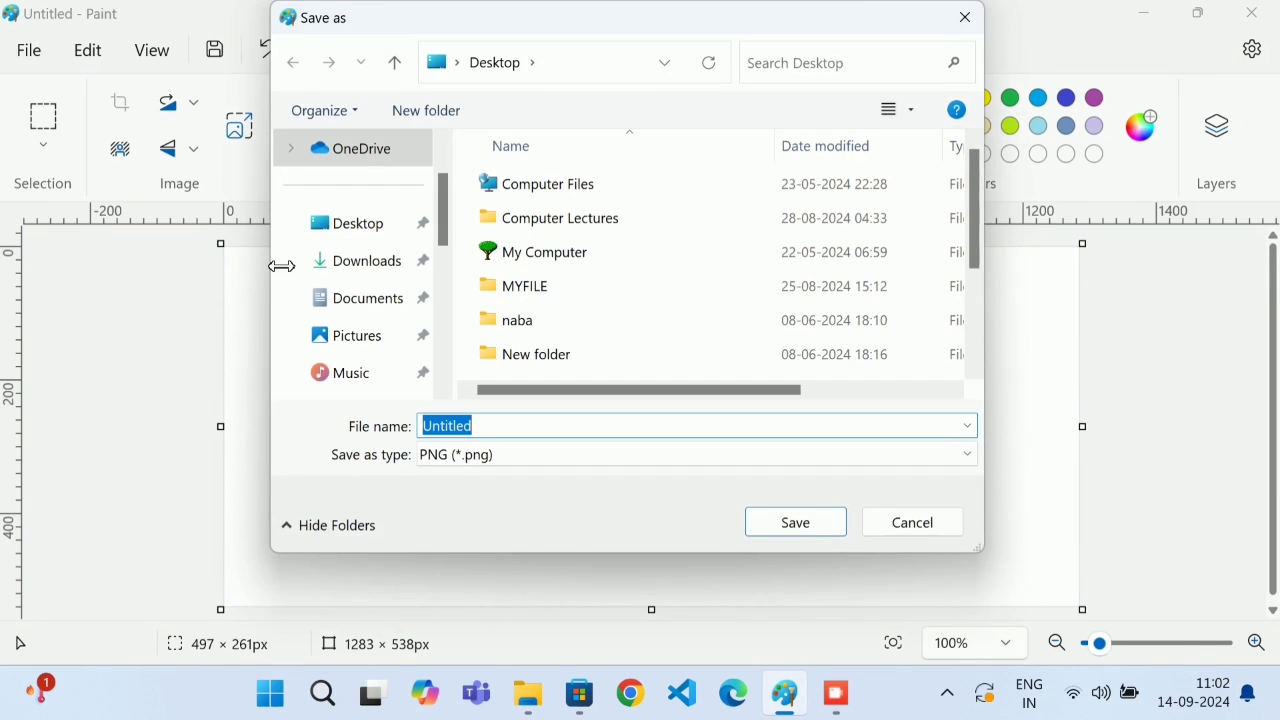
{"action": "left_click", "coordinate": [366, 224]}
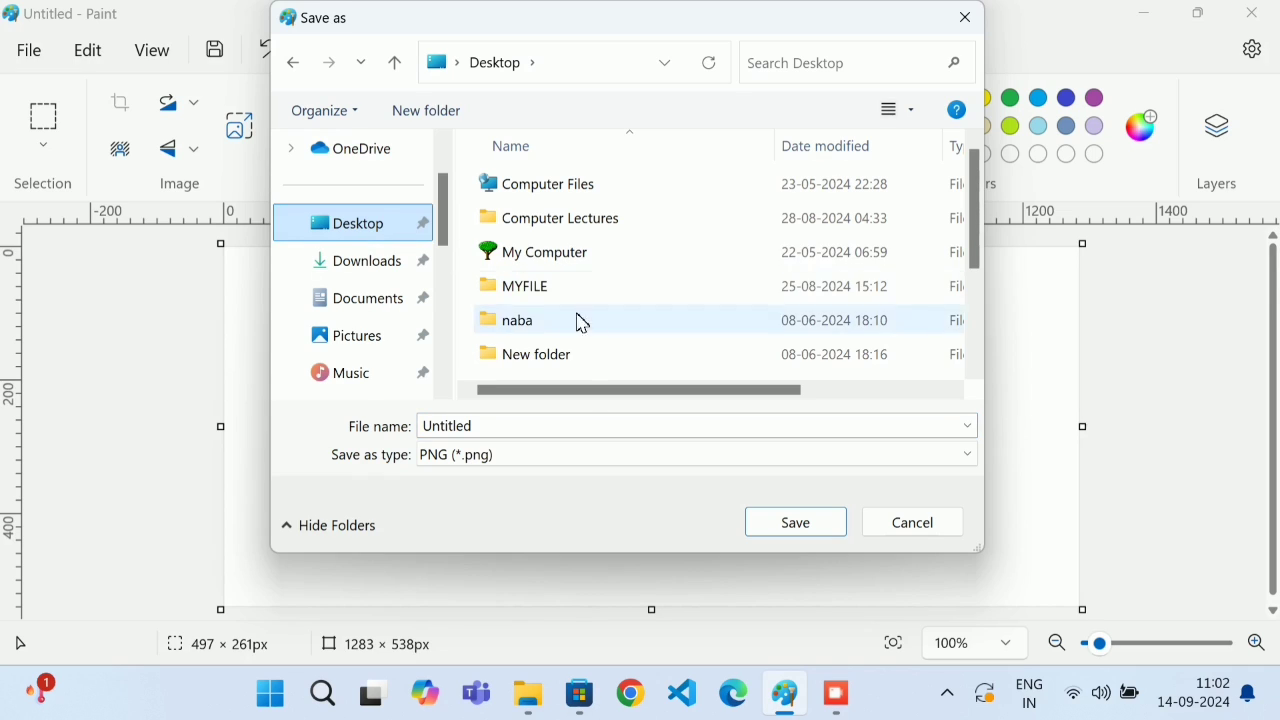
{"action": "left_click", "coordinate": [506, 428]}
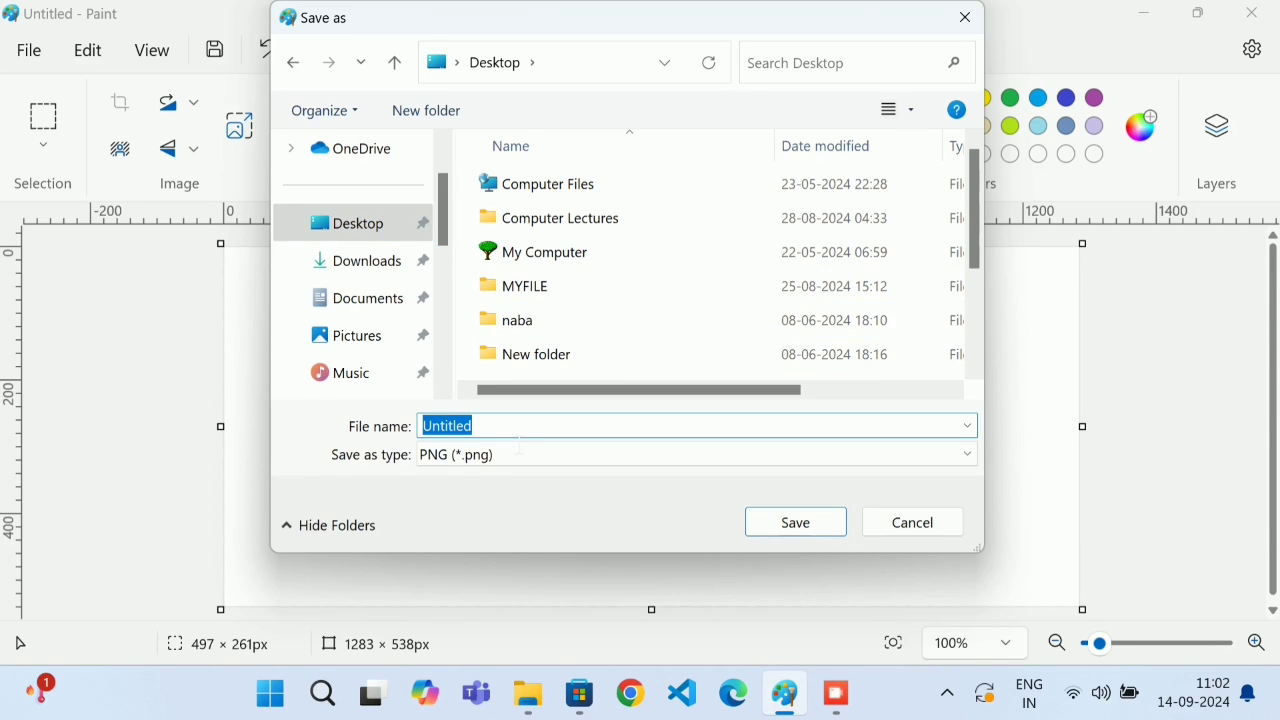
{"action": "type", "text": "fil"}
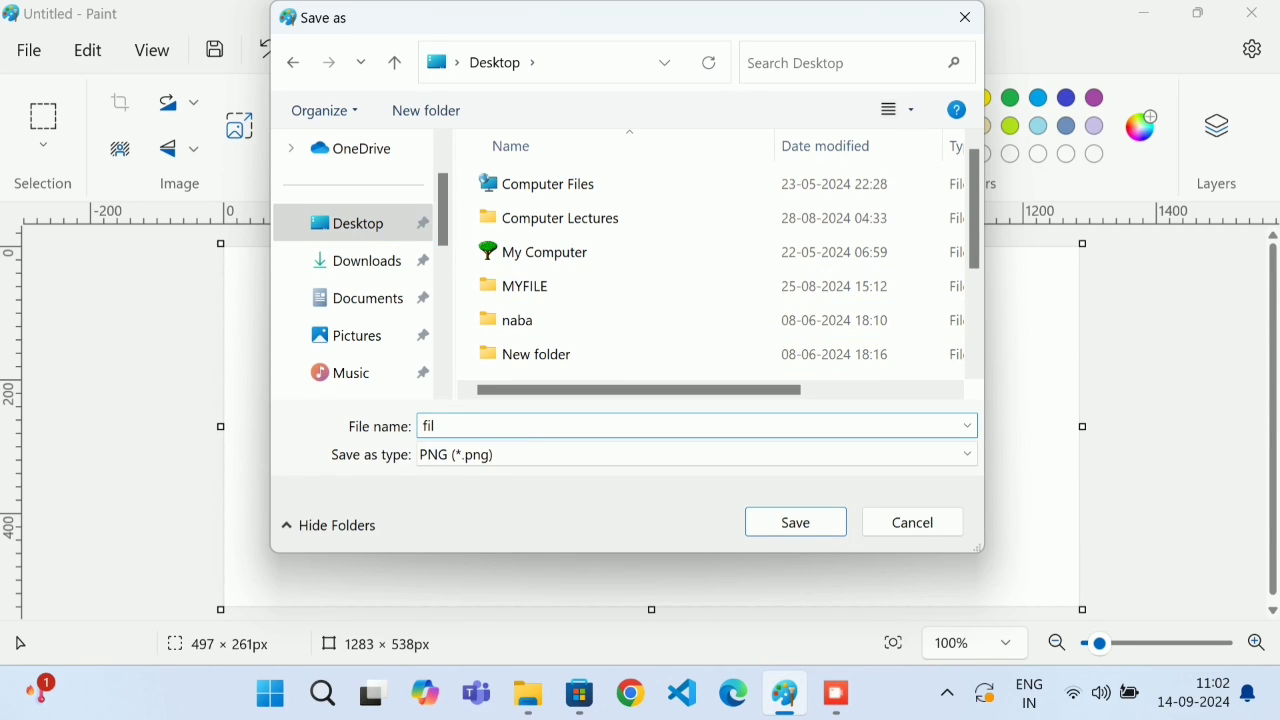
{"action": "key", "text": "BackSpace"}
{"action": "key", "text": "BackSpace"}
{"action": "key", "text": "BackSpace"}
{"action": "type", "text": "po"}
{"action": "key", "text": "BackSpace"}
{"action": "type", "text": "aint file"}
{"action": "left_click", "coordinate": [962, 20]}
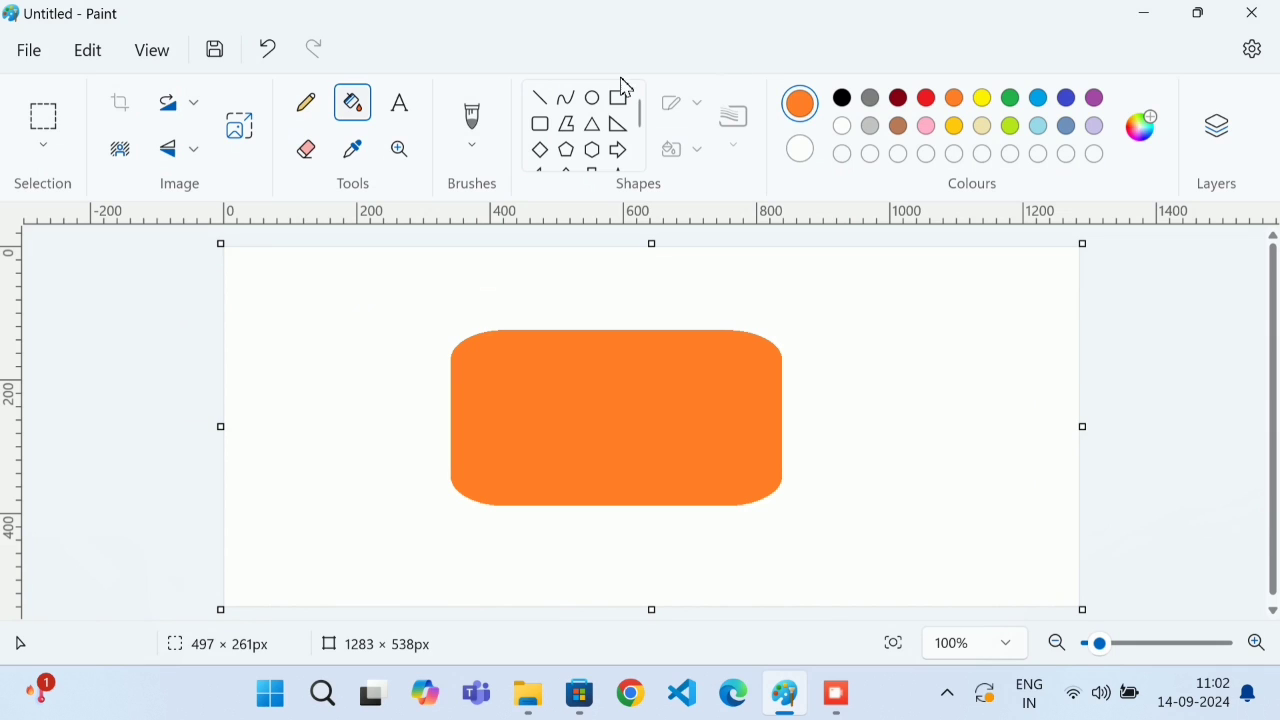
{"action": "left_click", "coordinate": [221, 53]}
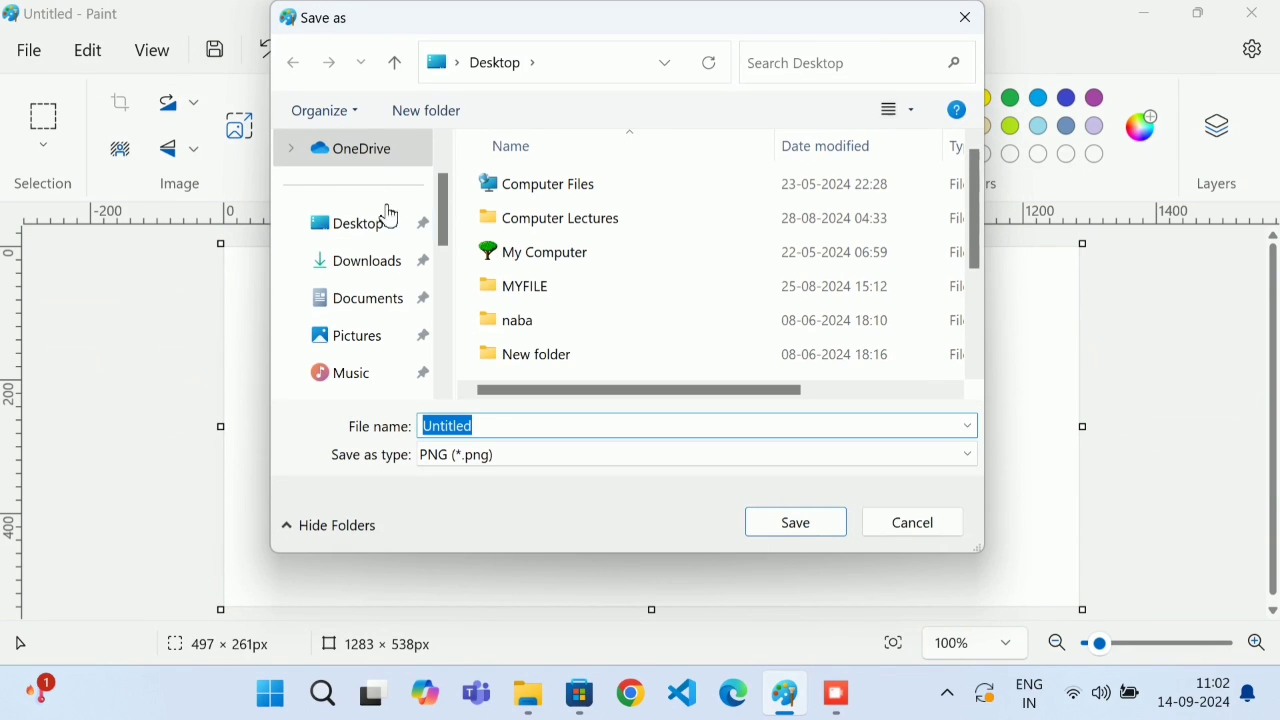
{"action": "left_click", "coordinate": [388, 224]}
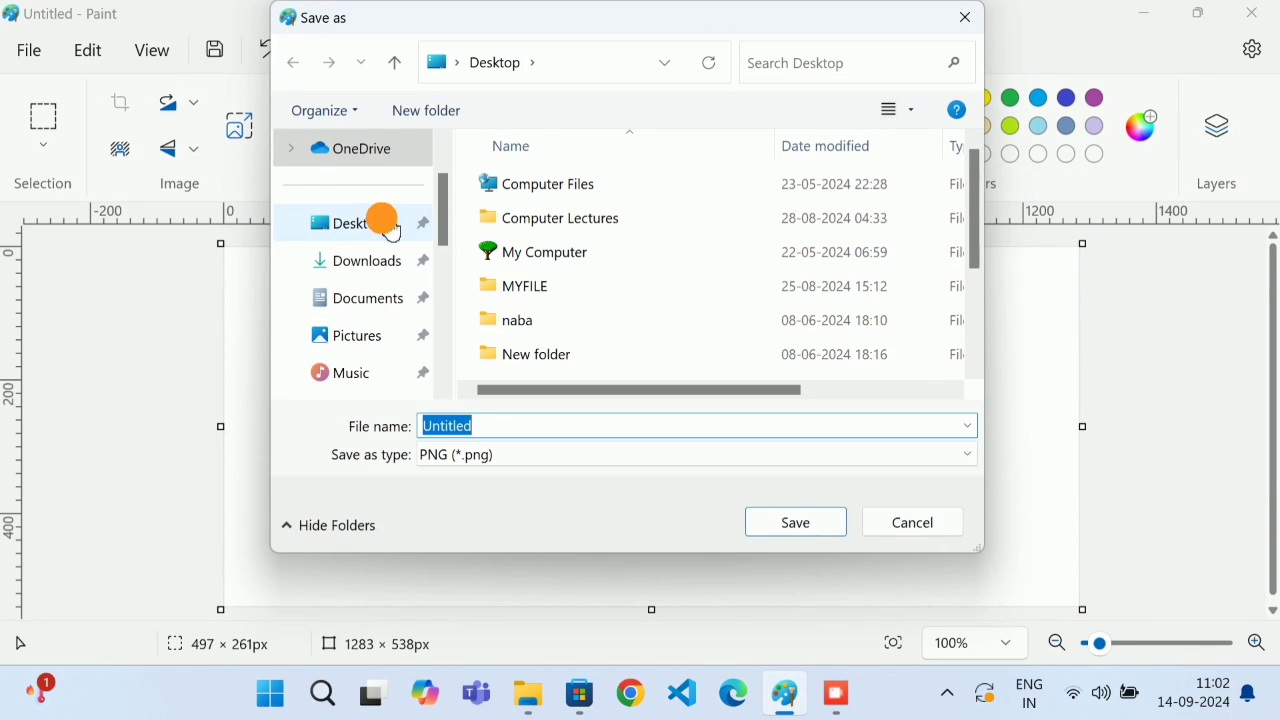
{"action": "left_click", "coordinate": [600, 434]}
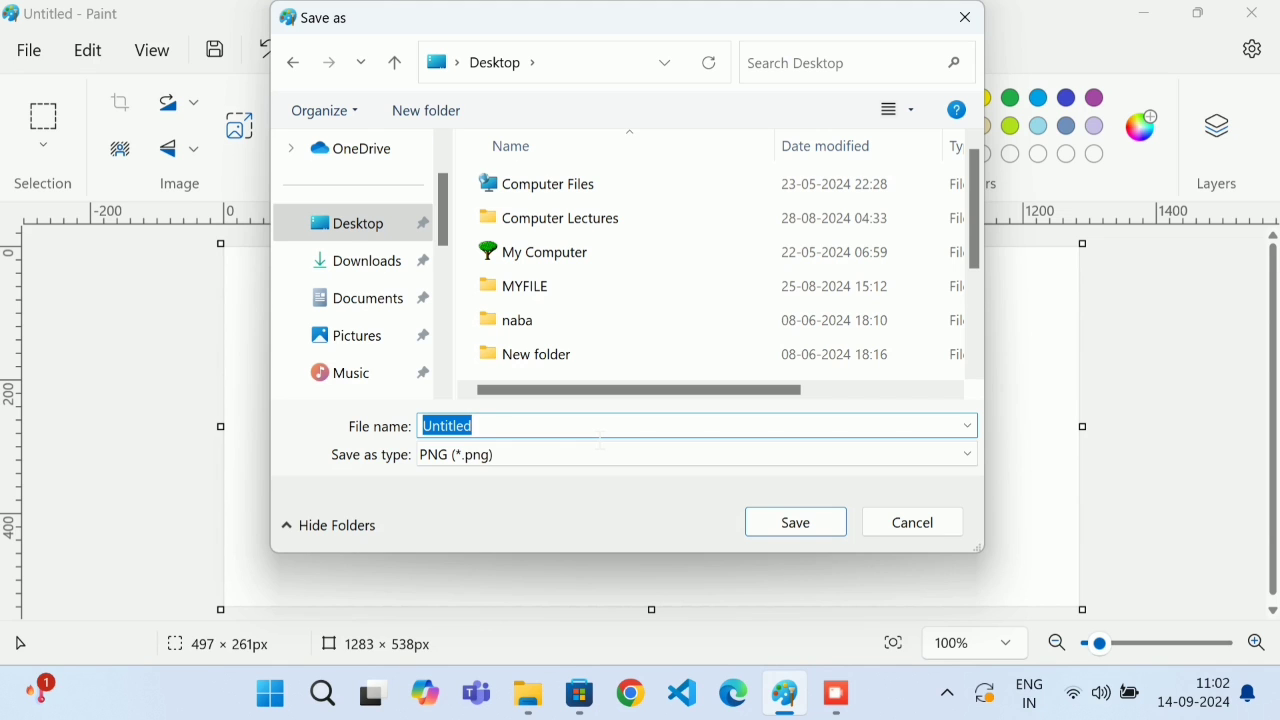
{"action": "left_click", "coordinate": [965, 18]}
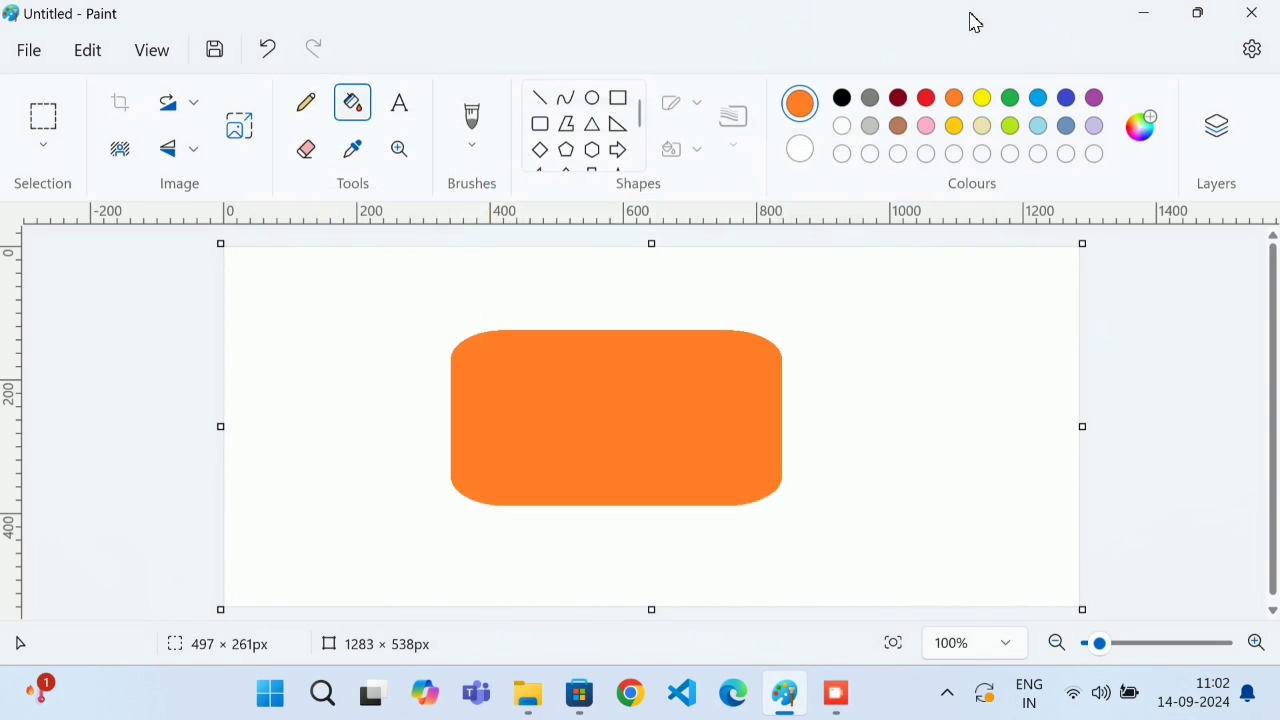
Save the image to the desktop as a PNG named paintfile.
{"action": "key", "text": "ctrl+s"}
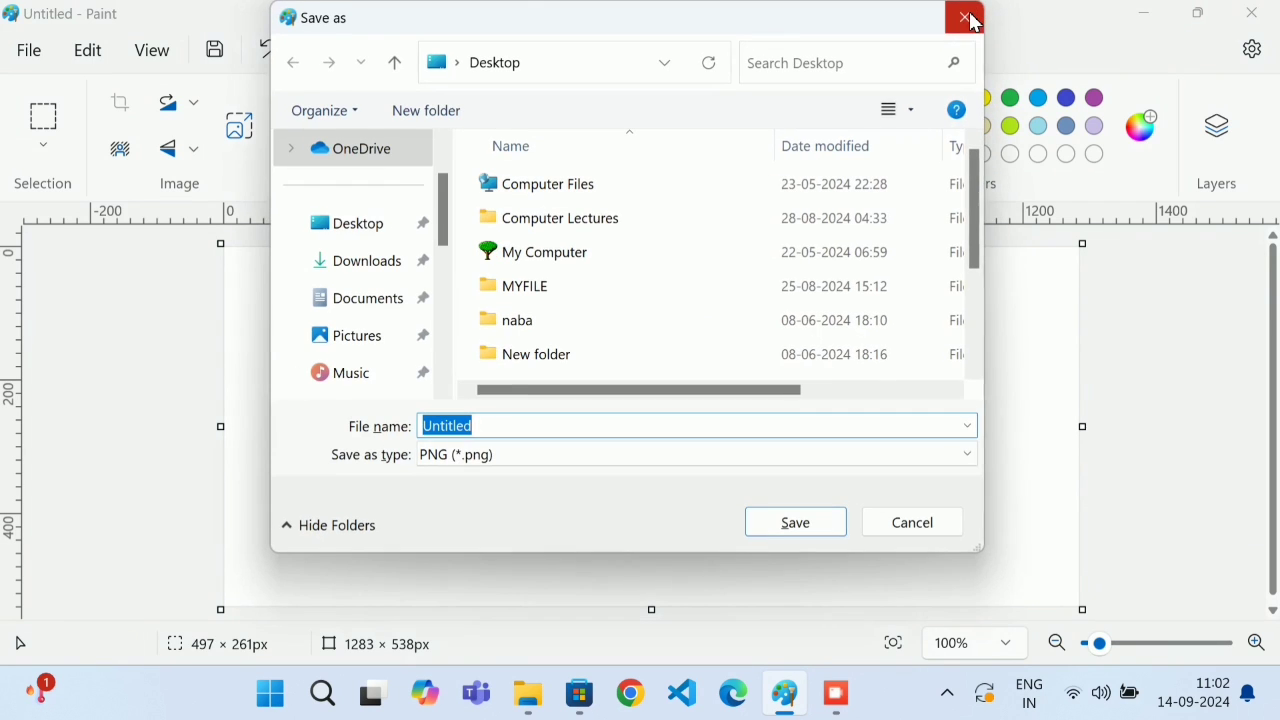
{"action": "left_click", "coordinate": [345, 224]}
{"action": "left_click", "coordinate": [567, 423]}
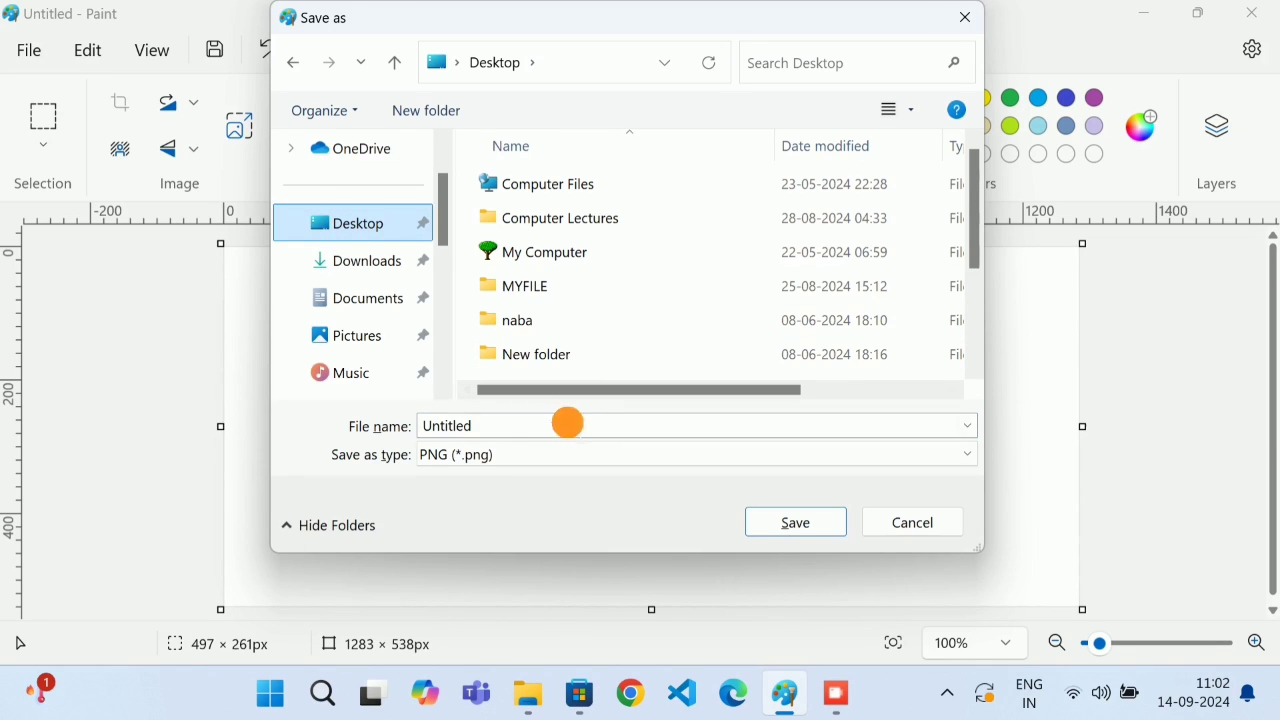
{"action": "type", "text": "pain"}
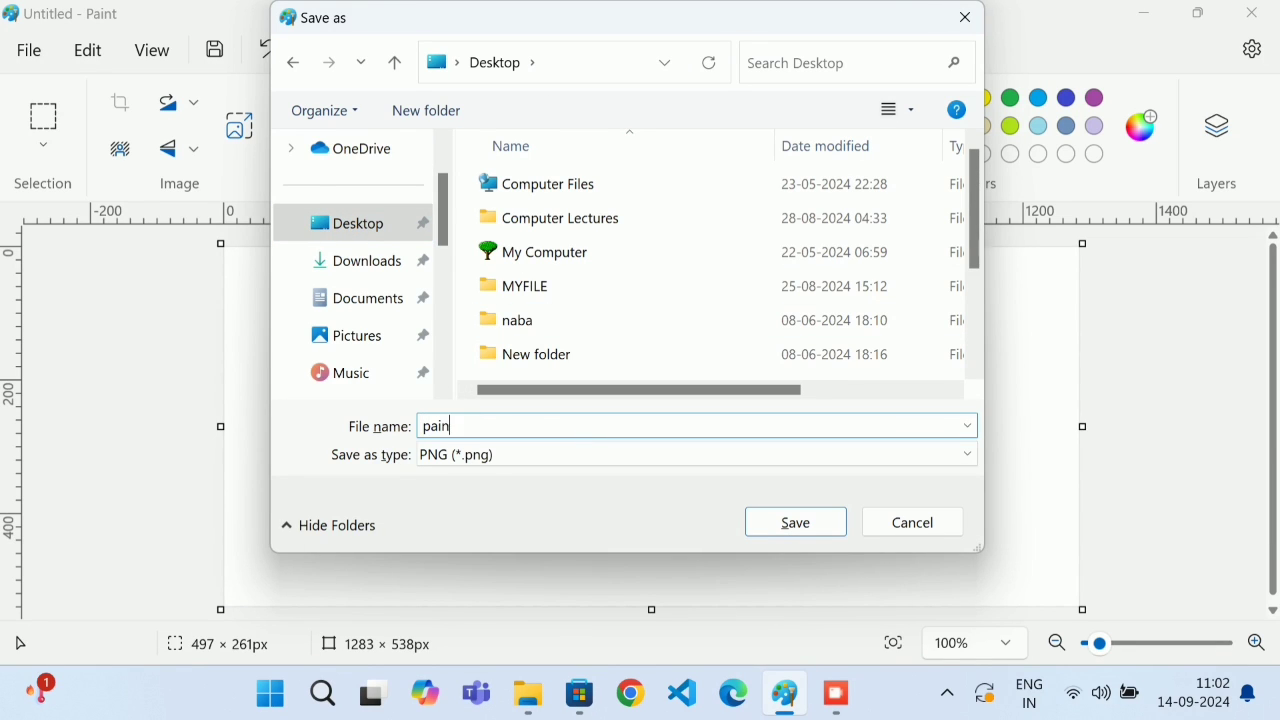
{"action": "type", "text": "tfile"}
{"action": "key", "text": "Return"}
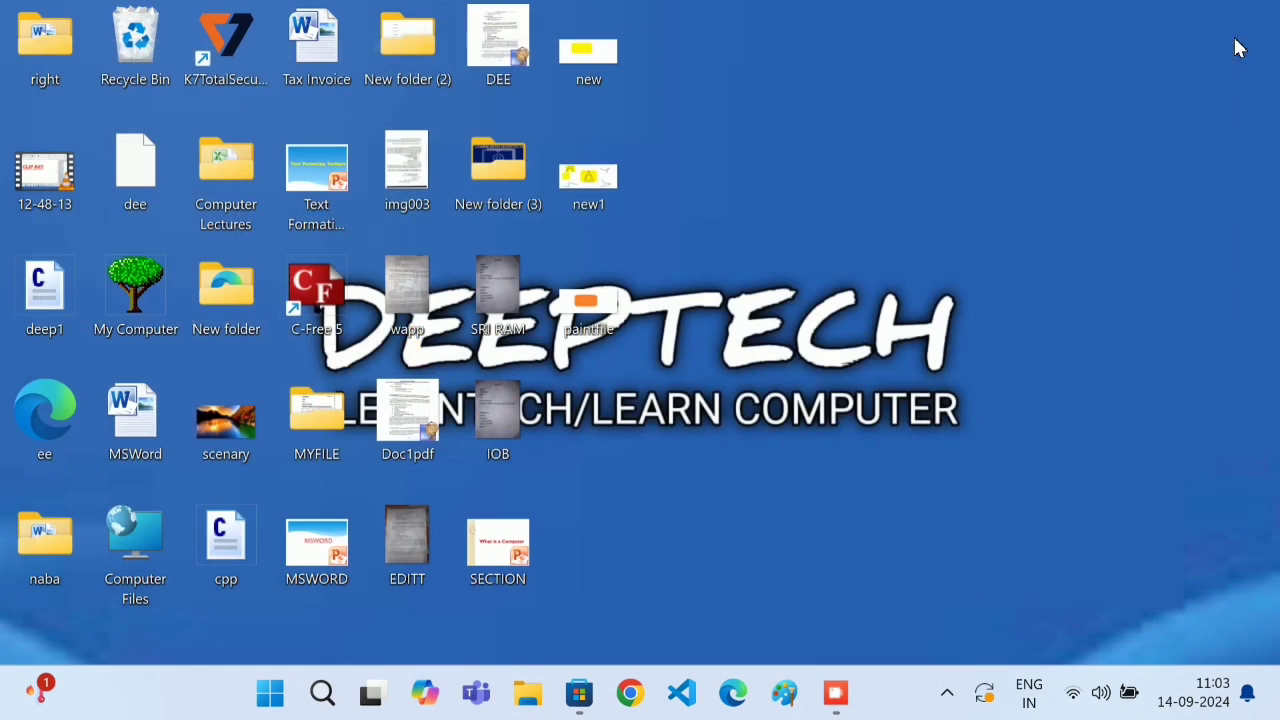
Check the saved paintfile image on the desktop and leave nothing selected.
{"action": "left_click", "coordinate": [1243, 43]}
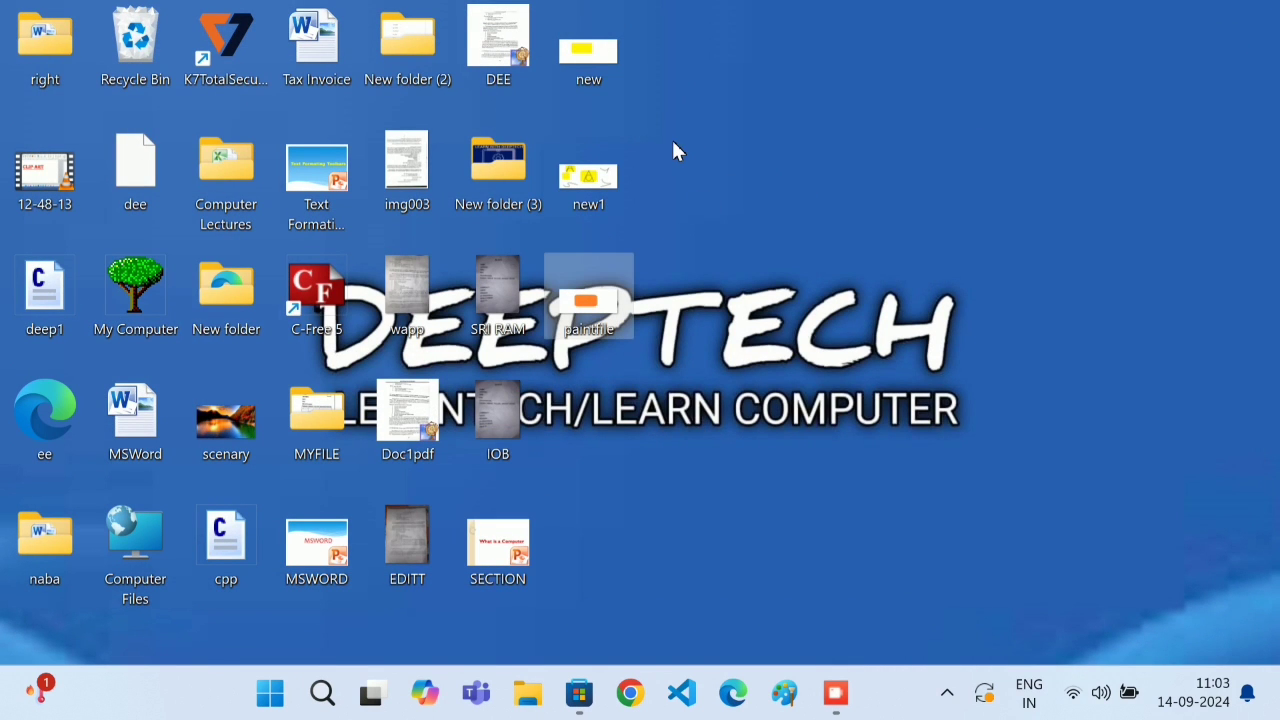
{"action": "double_click", "coordinate": [580, 292]}
{"action": "left_click", "coordinate": [960, 217]}
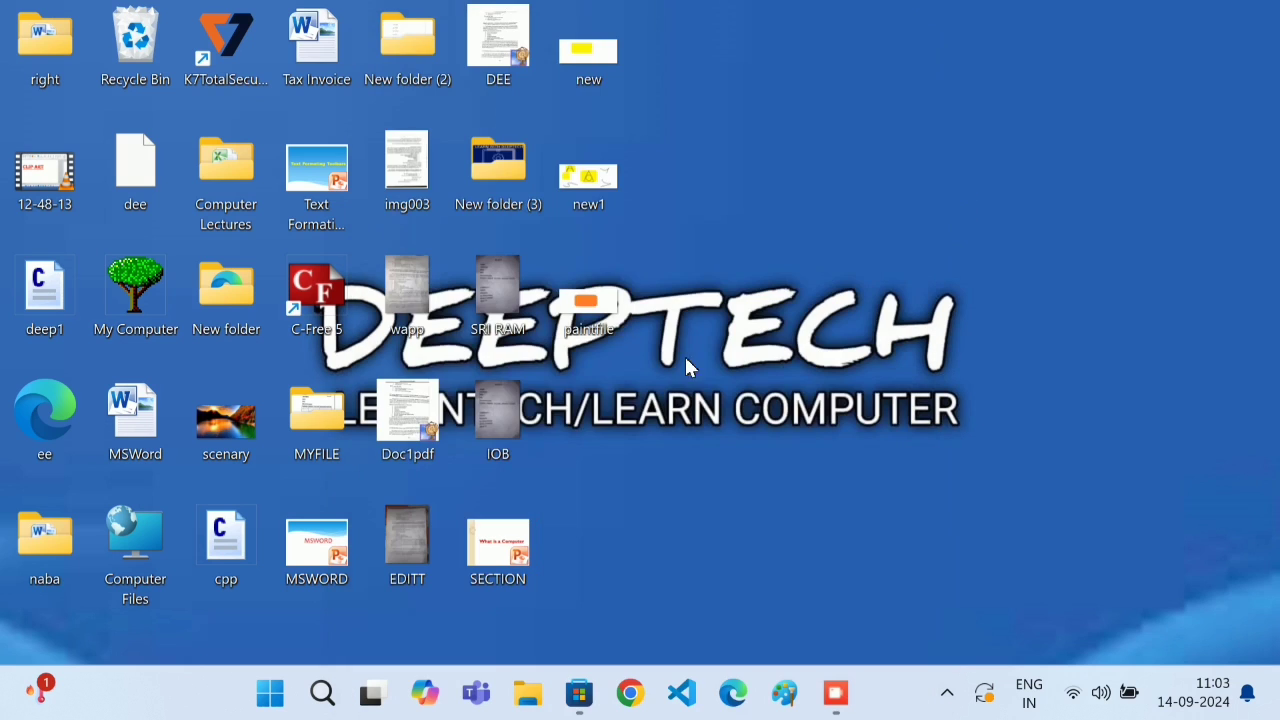
Move the paintfile image to the empty desktop space beyond the new image, and open it with Paint just once.
{"action": "mouse_move", "coordinate": [592, 315]}
{"action": "left_mouse_down"}
{"action": "mouse_move", "coordinate": [731, 123]}
{"action": "mouse_move", "coordinate": [738, 76]}
{"action": "left_mouse_up"}
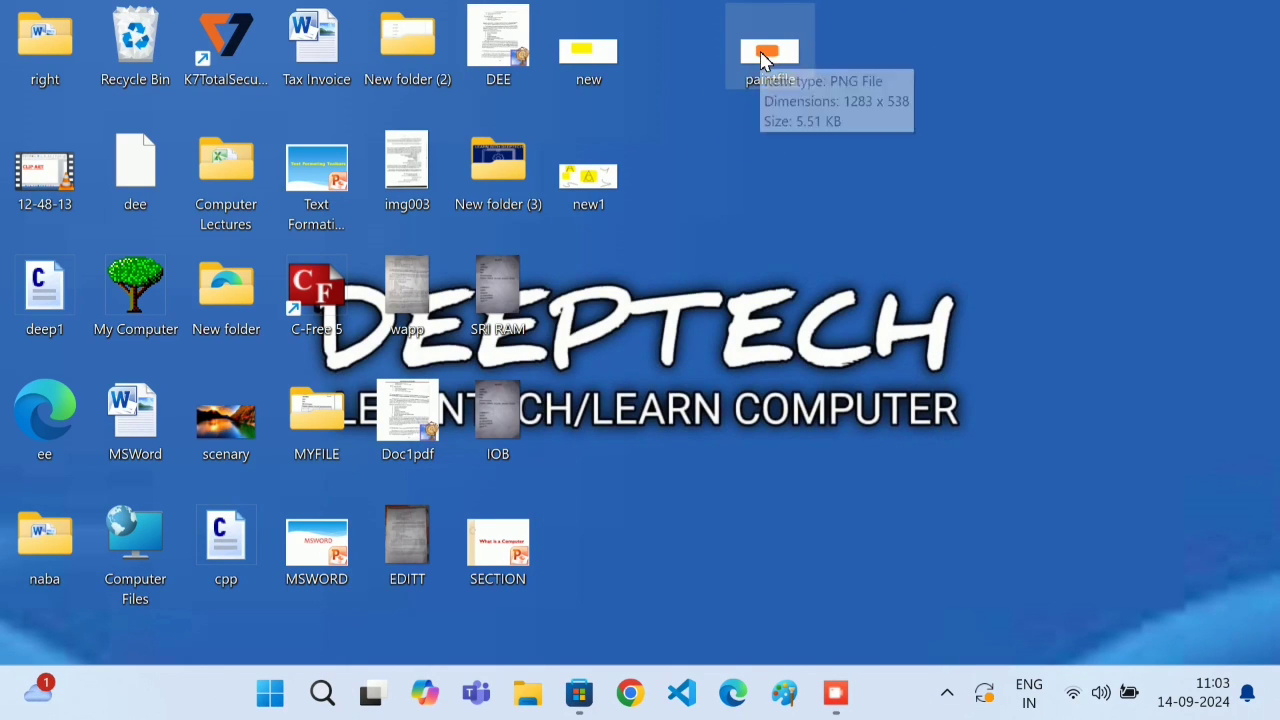
{"action": "double_click", "coordinate": [763, 58]}
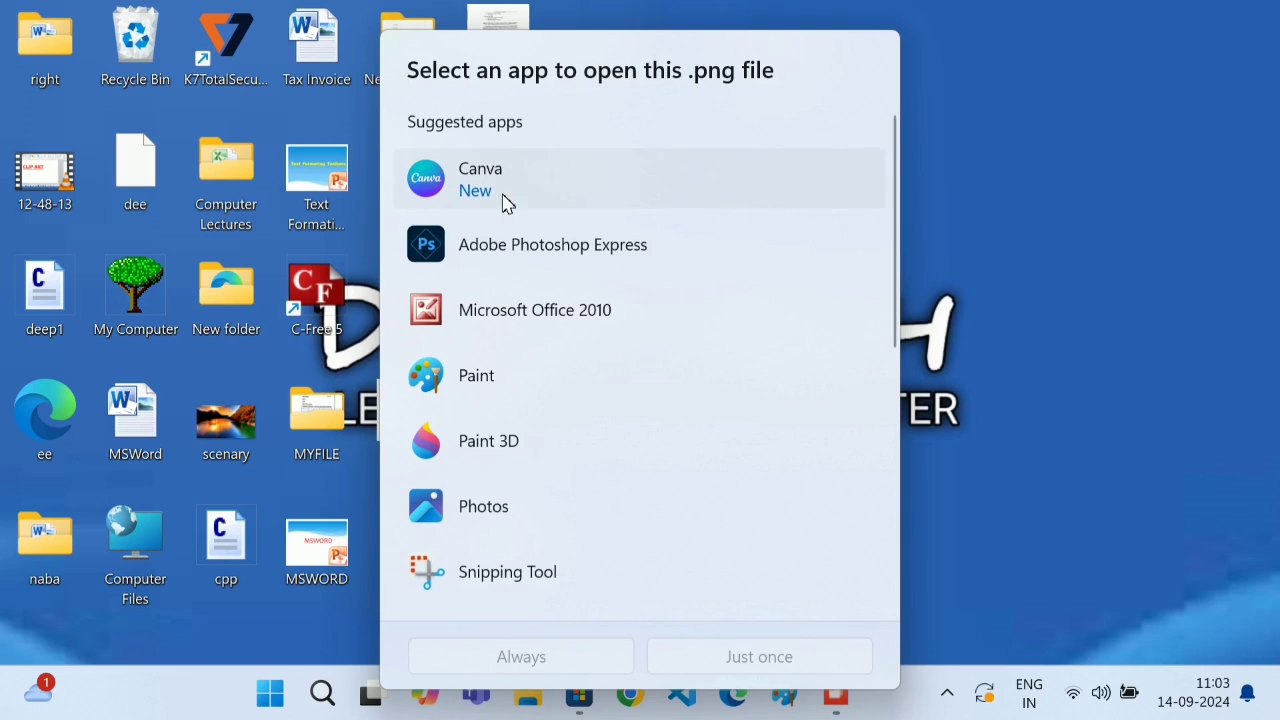
{"action": "left_click", "coordinate": [506, 374]}
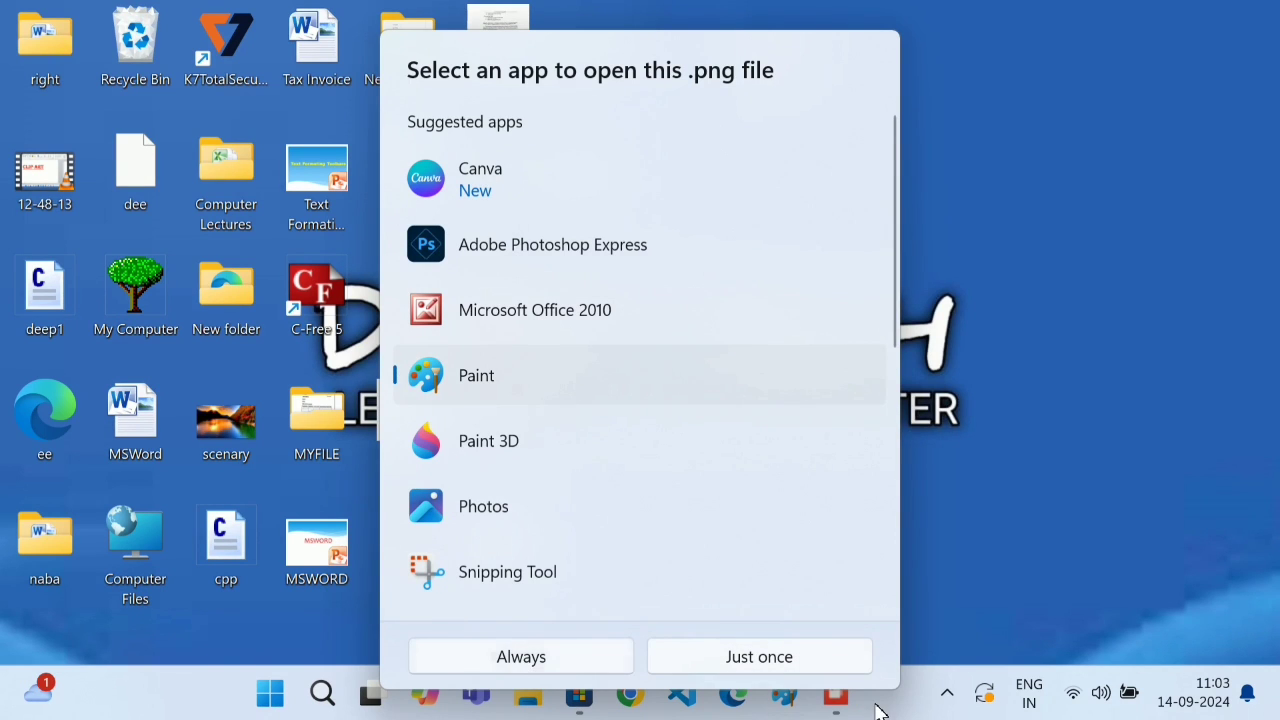
{"action": "left_click", "coordinate": [812, 665]}
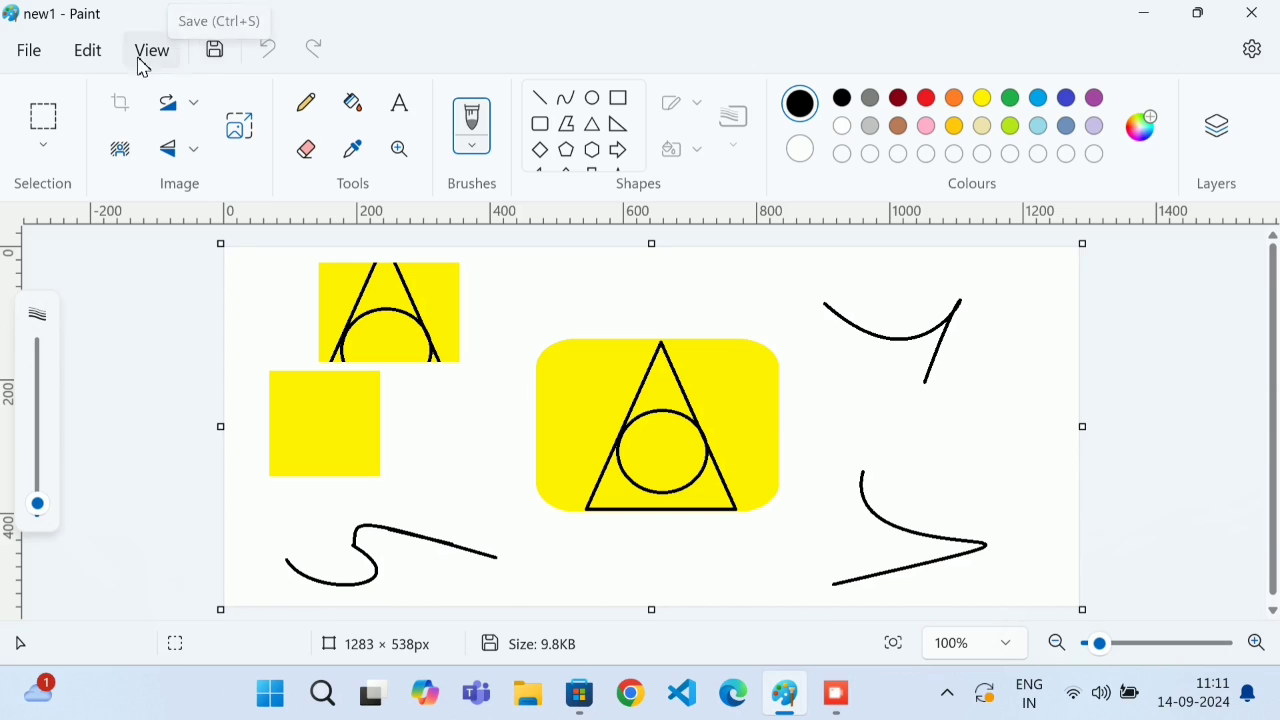
{"action": "left_click", "coordinate": [35, 62]}
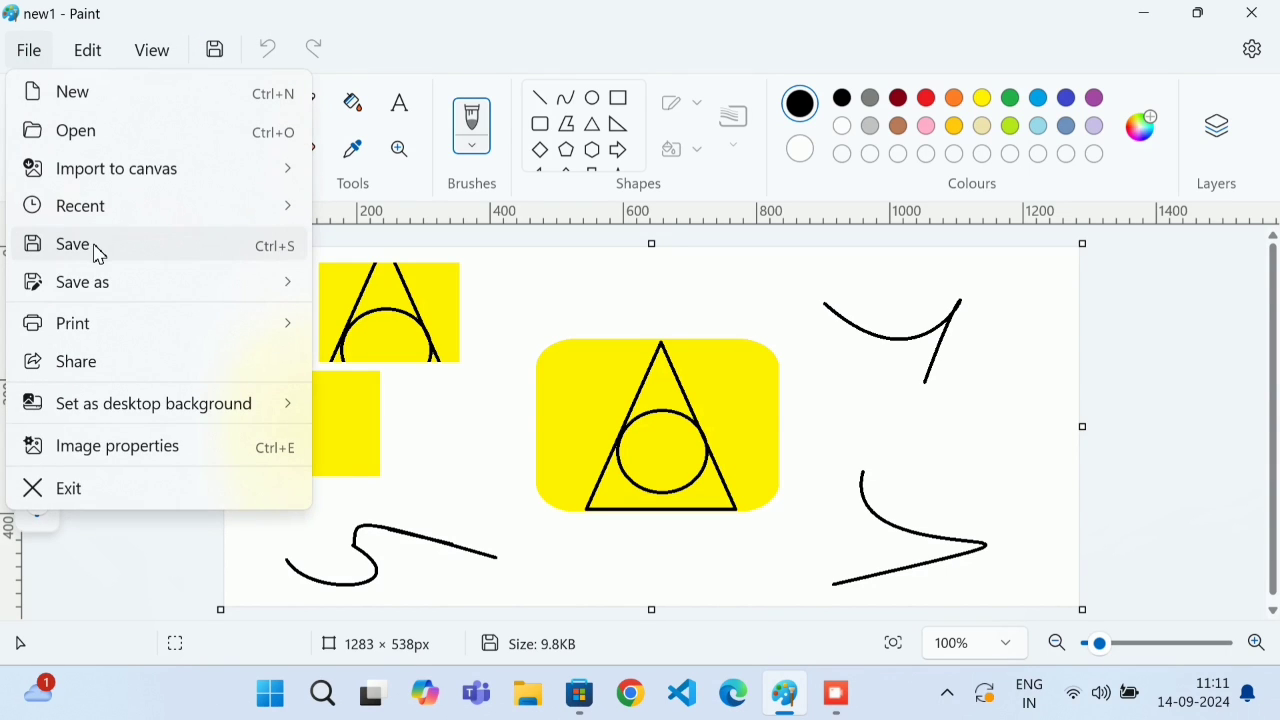
{"action": "mouse_move", "coordinate": [115, 289]}
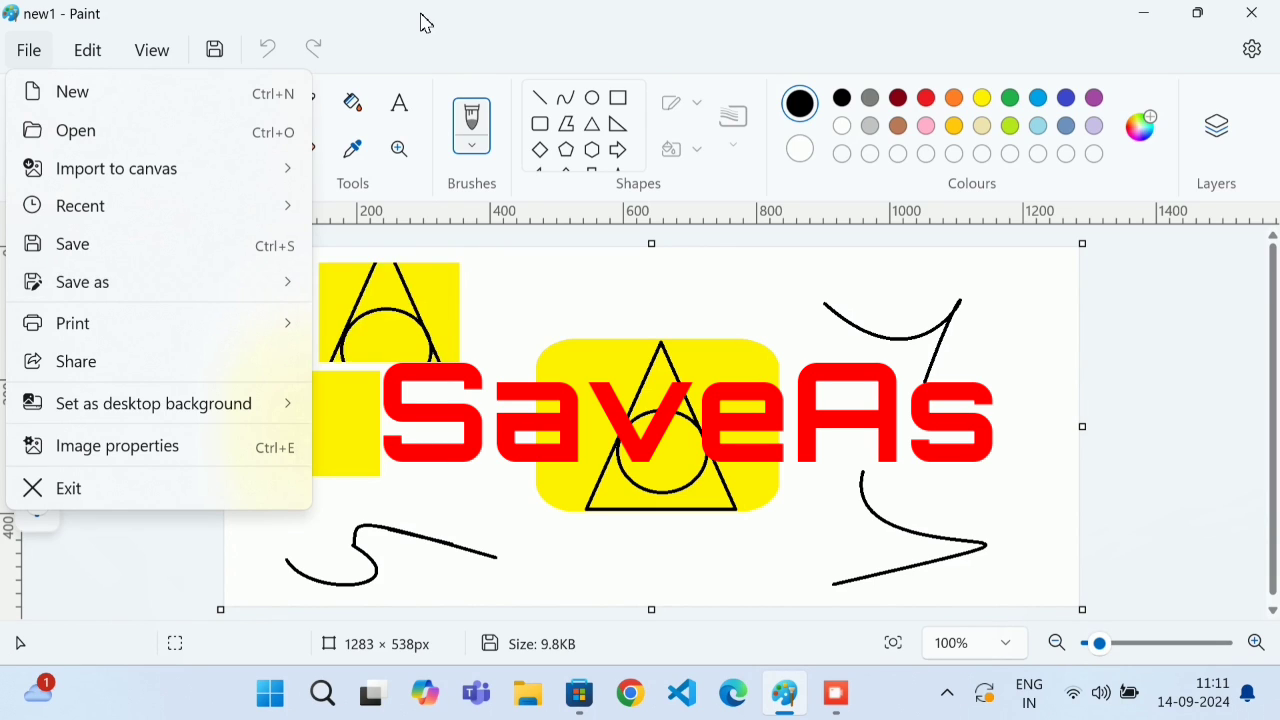
{"action": "left_click", "coordinate": [497, 365]}
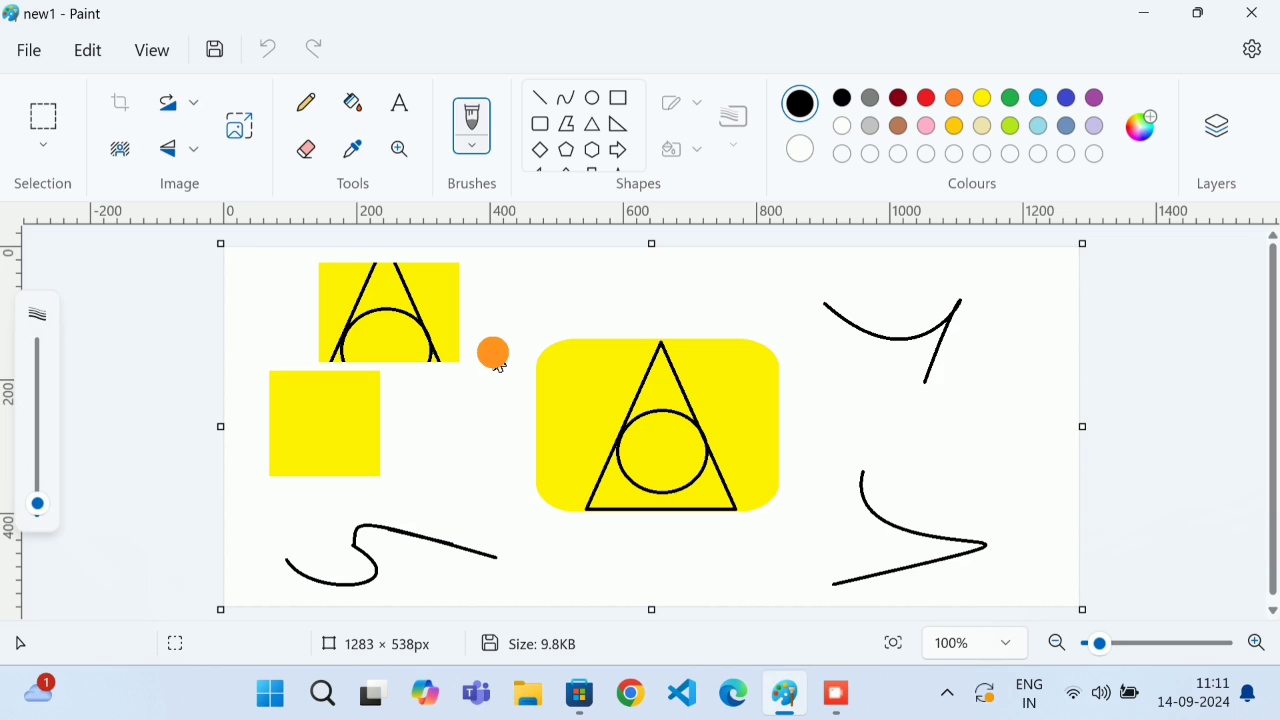
{"action": "key", "text": "F12"}
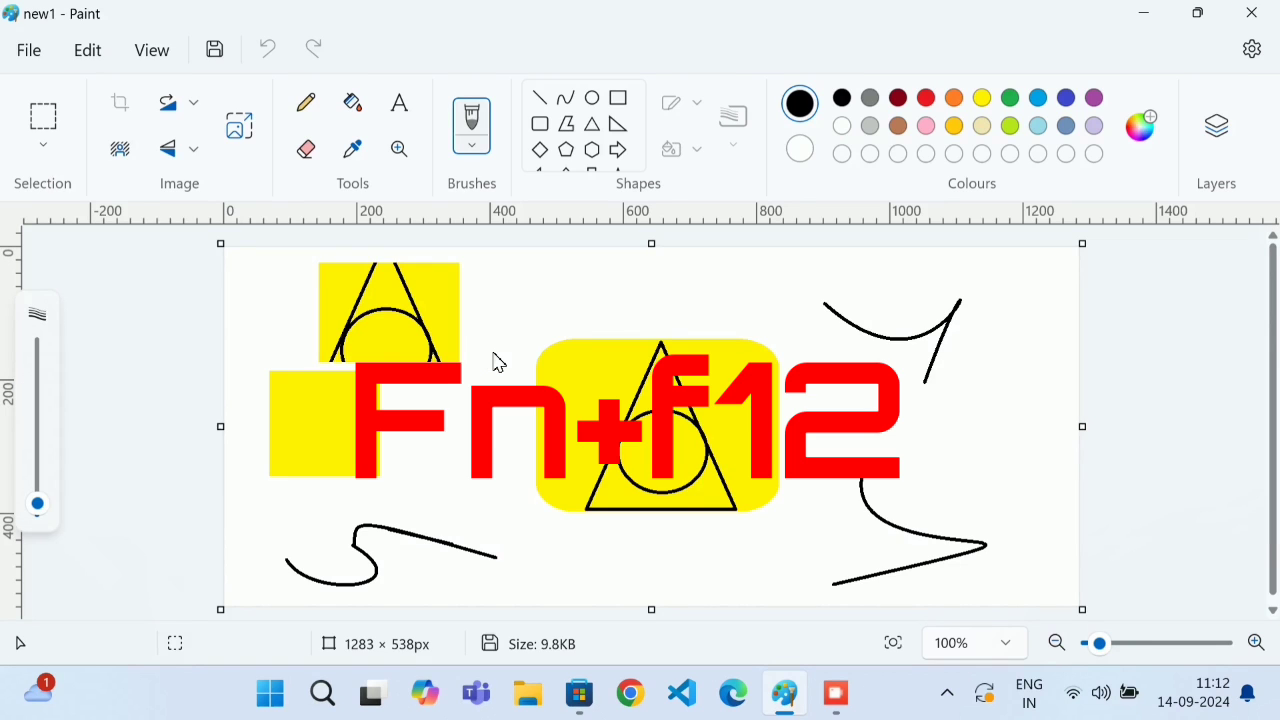
{"action": "left_click", "coordinate": [498, 363]}
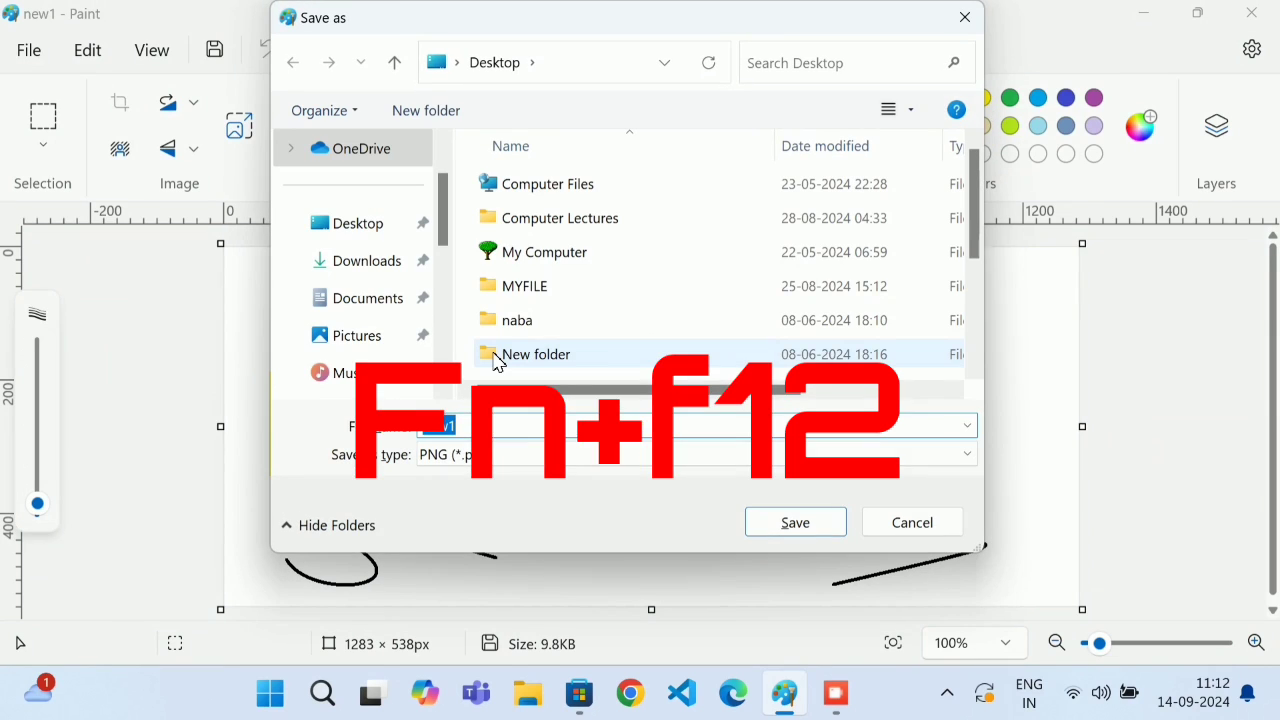
{"action": "key", "text": "super+shift+s"}
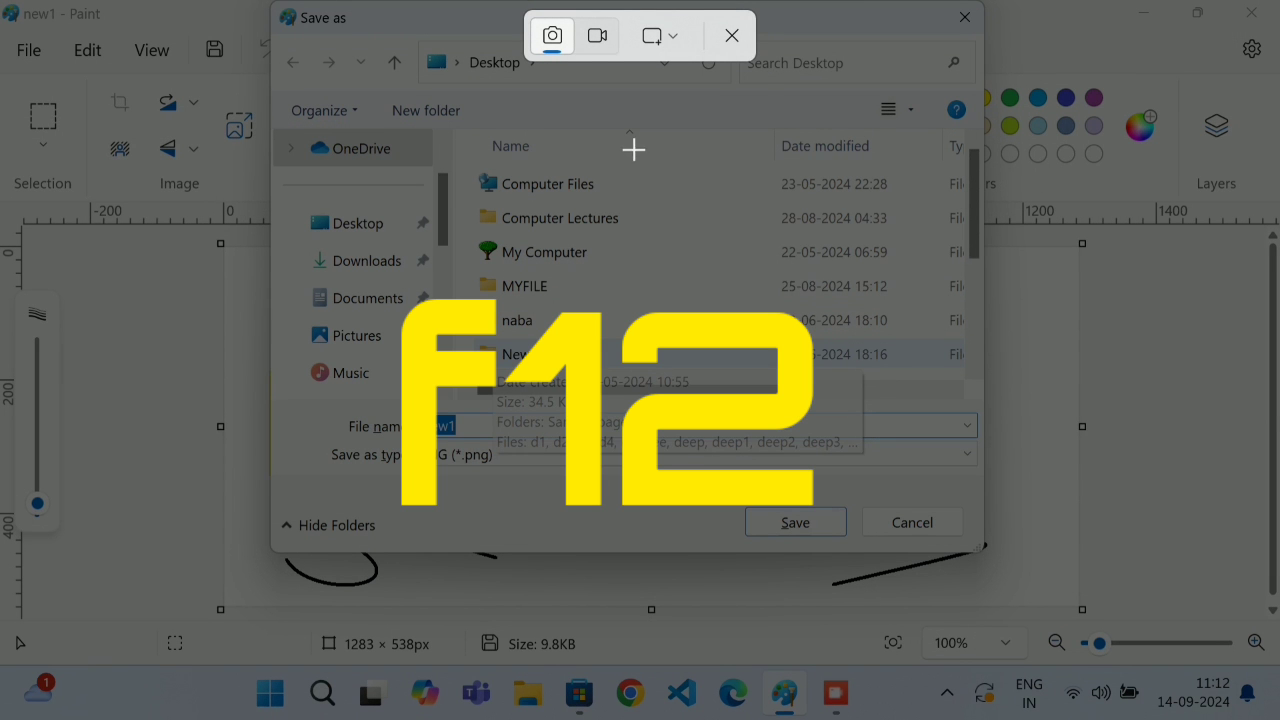
{"action": "left_click", "coordinate": [737, 38]}
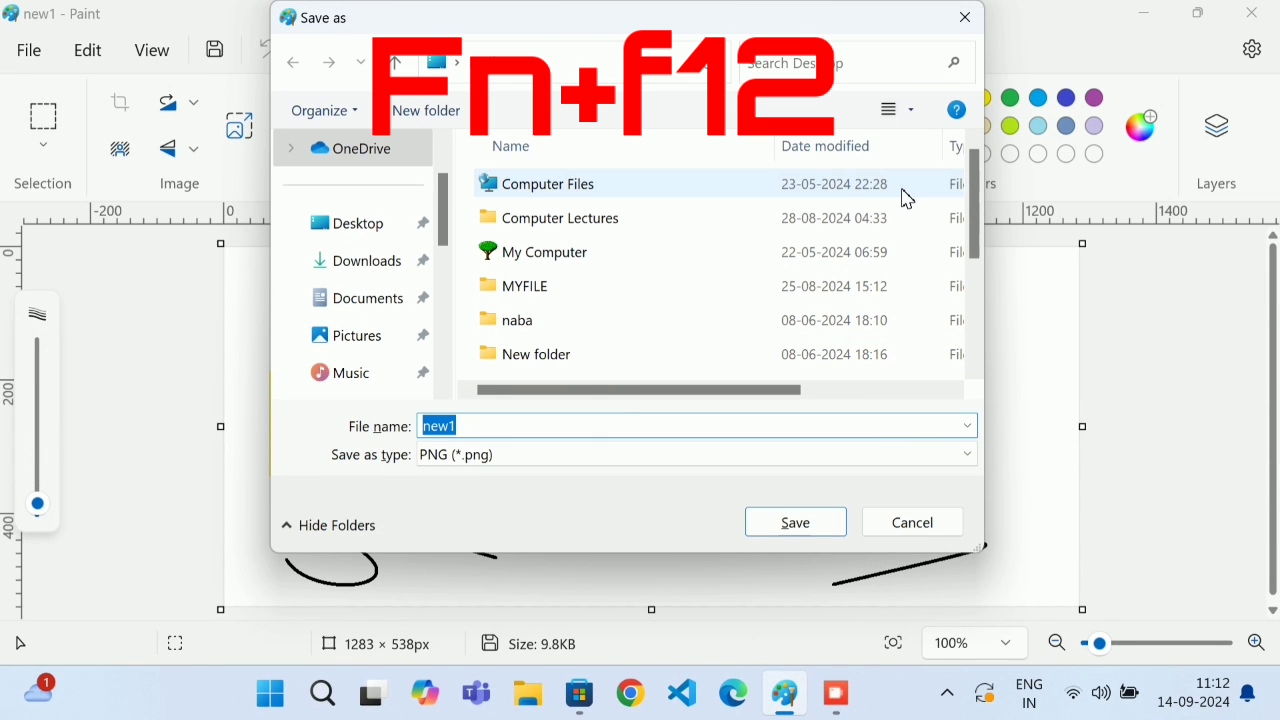
{"action": "left_click", "coordinate": [963, 17]}
Save a copy of the new1 image to the desktop as a PNG named file paint.
{"action": "left_click", "coordinate": [38, 55]}
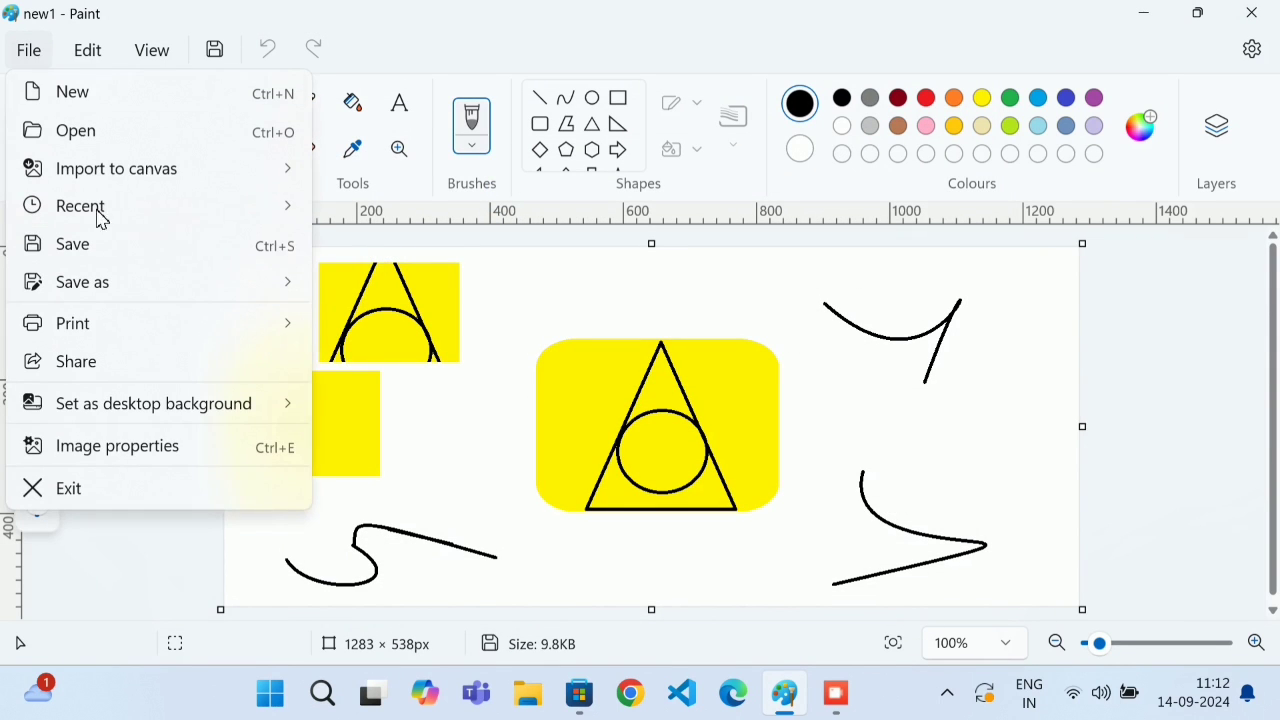
{"action": "mouse_move", "coordinate": [144, 303]}
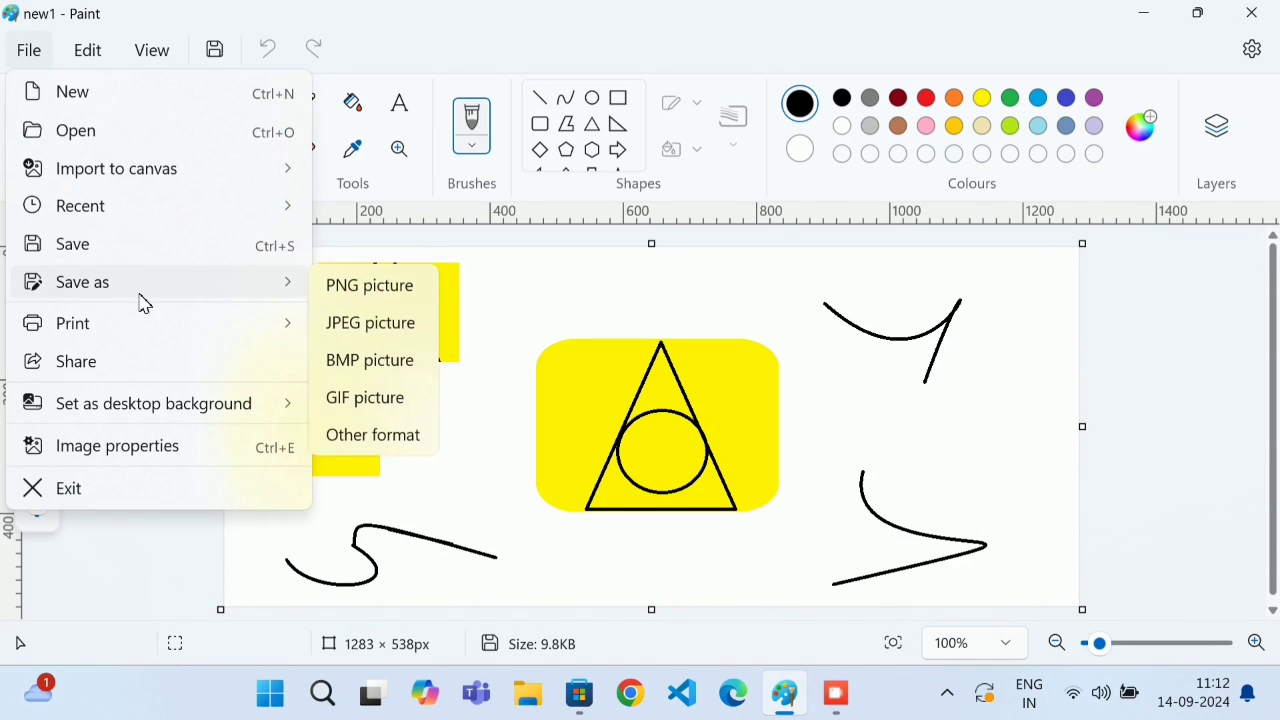
{"action": "left_click", "coordinate": [386, 298]}
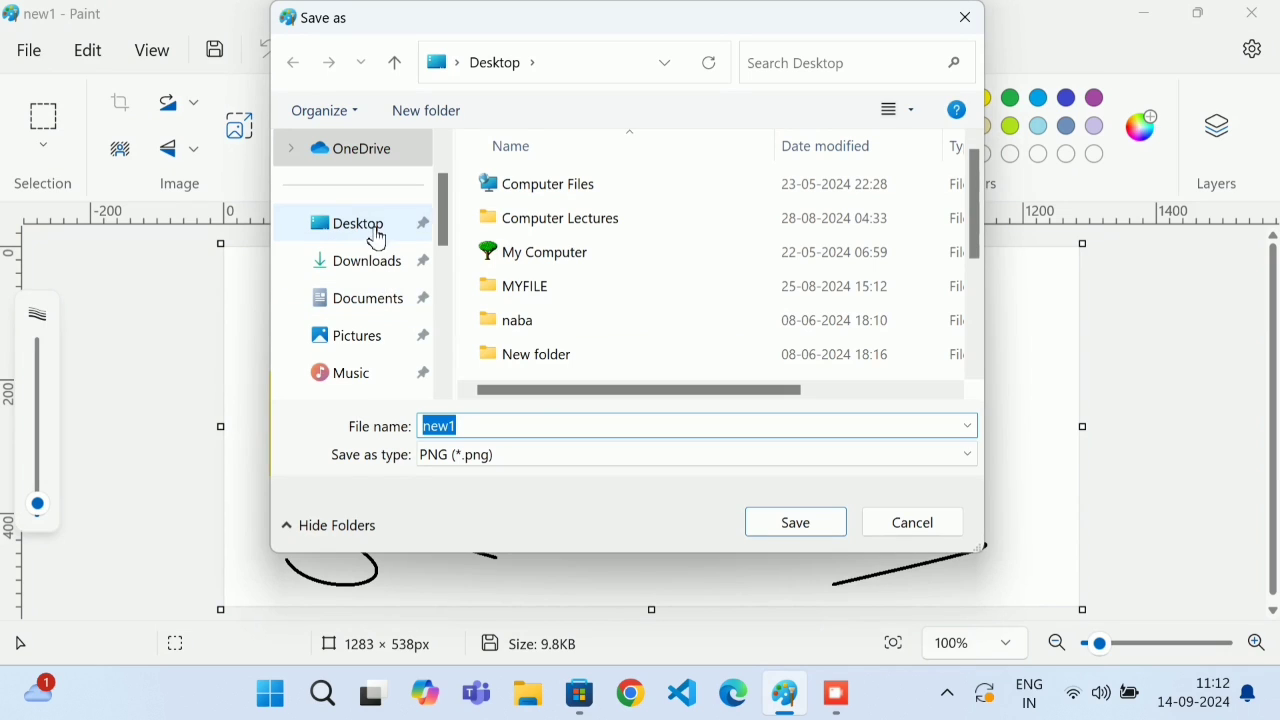
{"action": "left_click", "coordinate": [374, 224]}
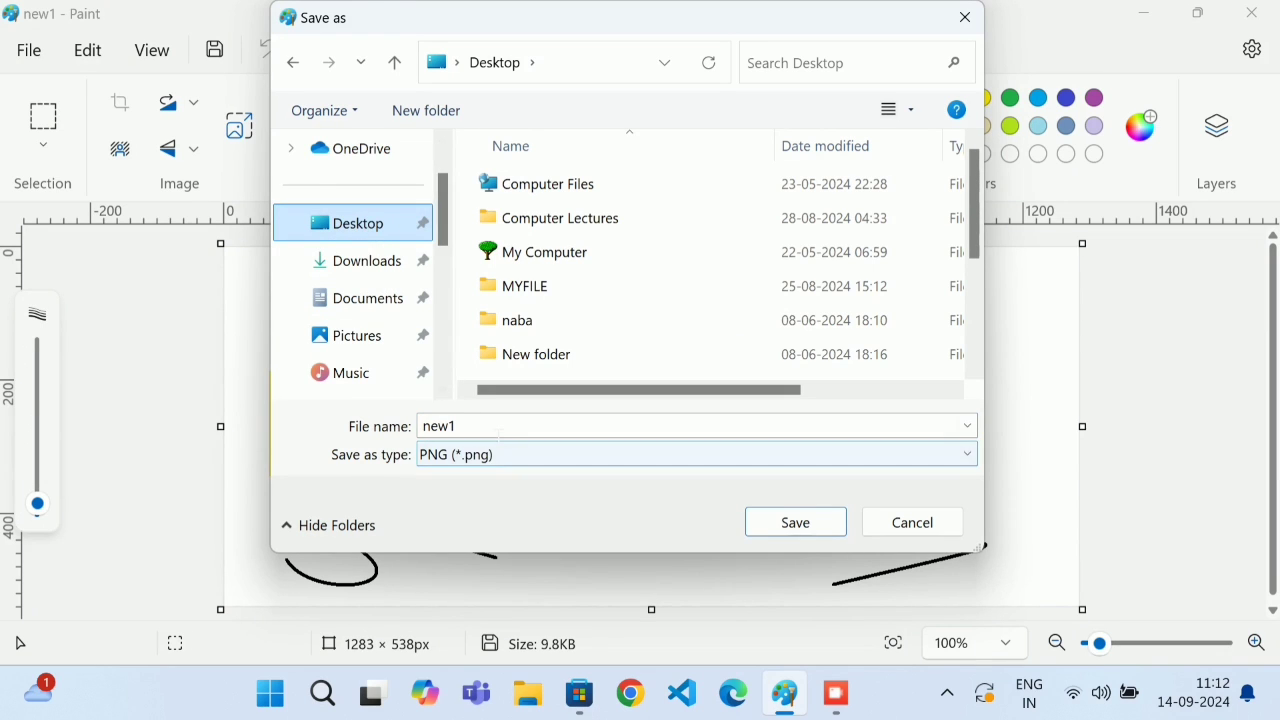
{"action": "type", "text": "fil"}
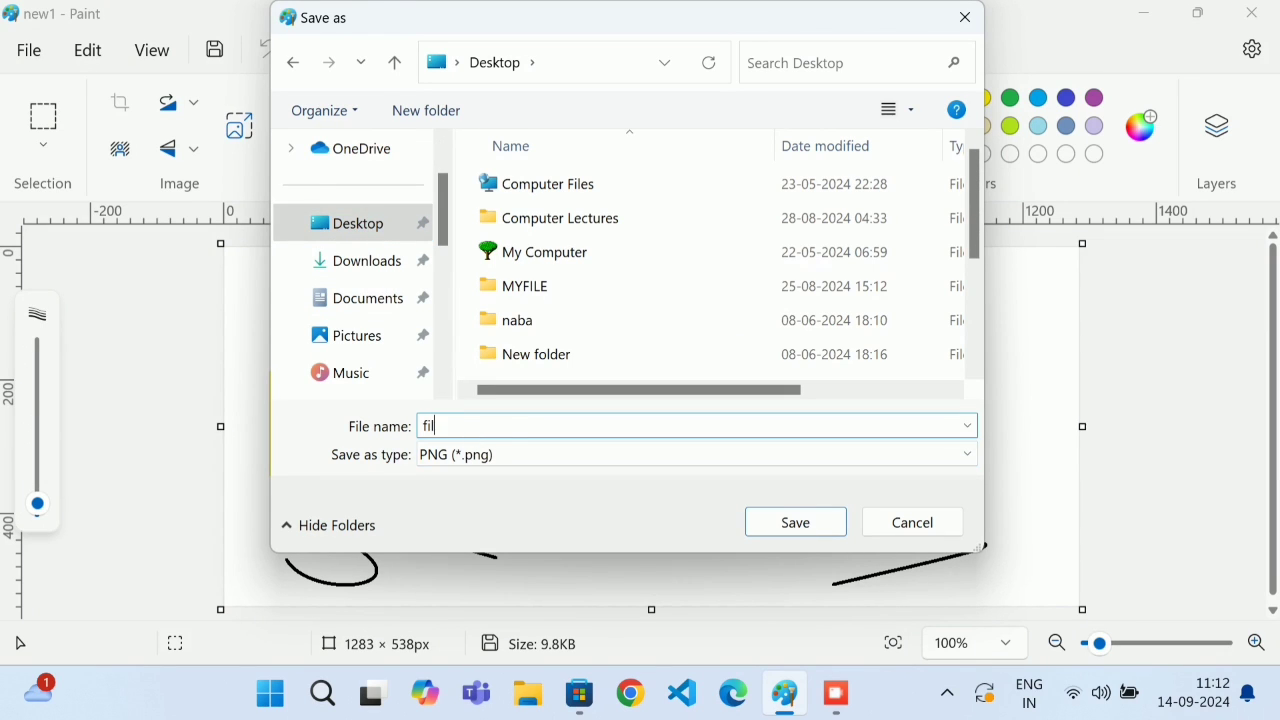
{"action": "type", "text": "e paint"}
{"action": "left_click", "coordinate": [786, 518]}
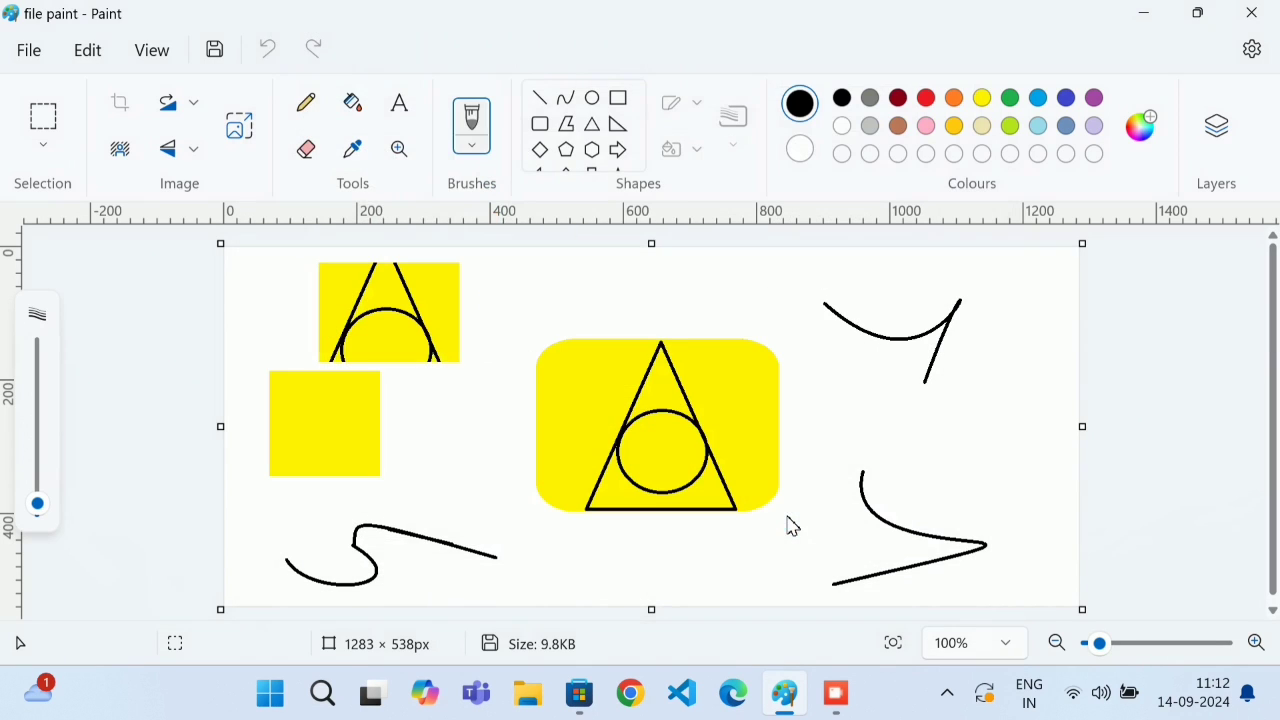
Close Paint and move the file paint image directly below paintfile on the desktop.
{"action": "left_click", "coordinate": [1252, 13]}
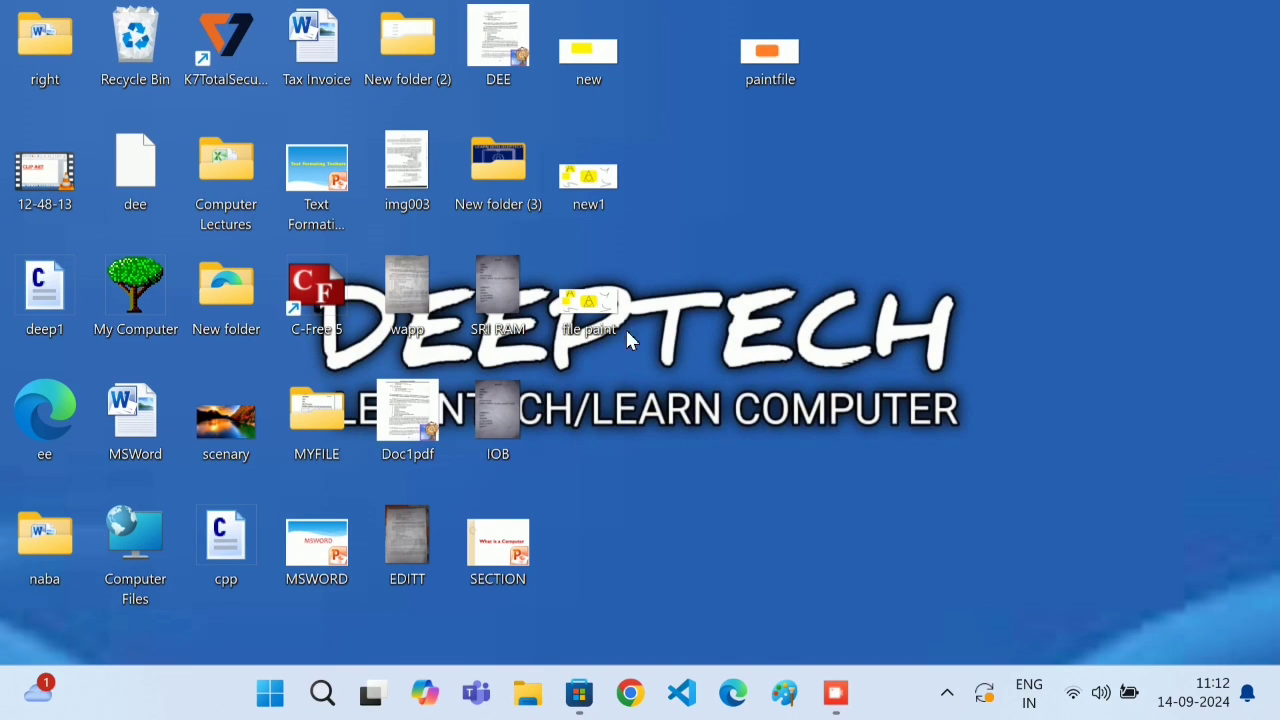
{"action": "left_click_drag", "start_coordinate": [590, 305], "coordinate": [790, 168]}
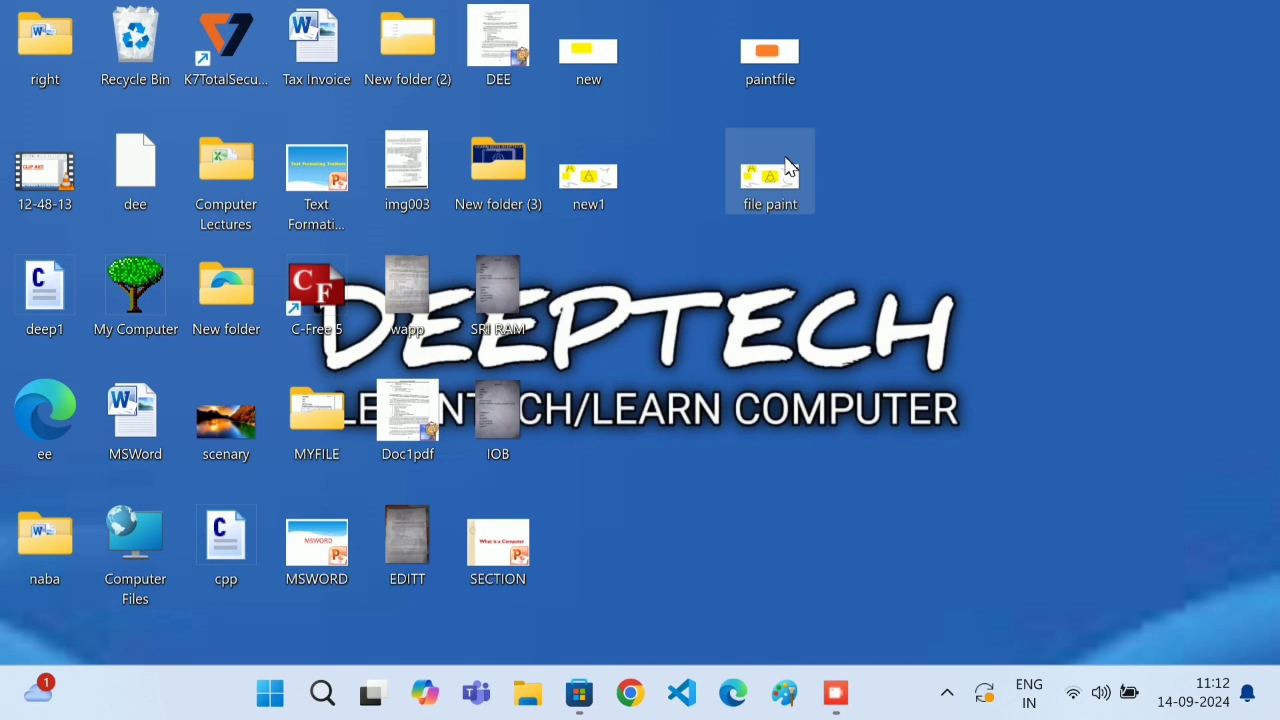
{"action": "left_click", "coordinate": [882, 185]}
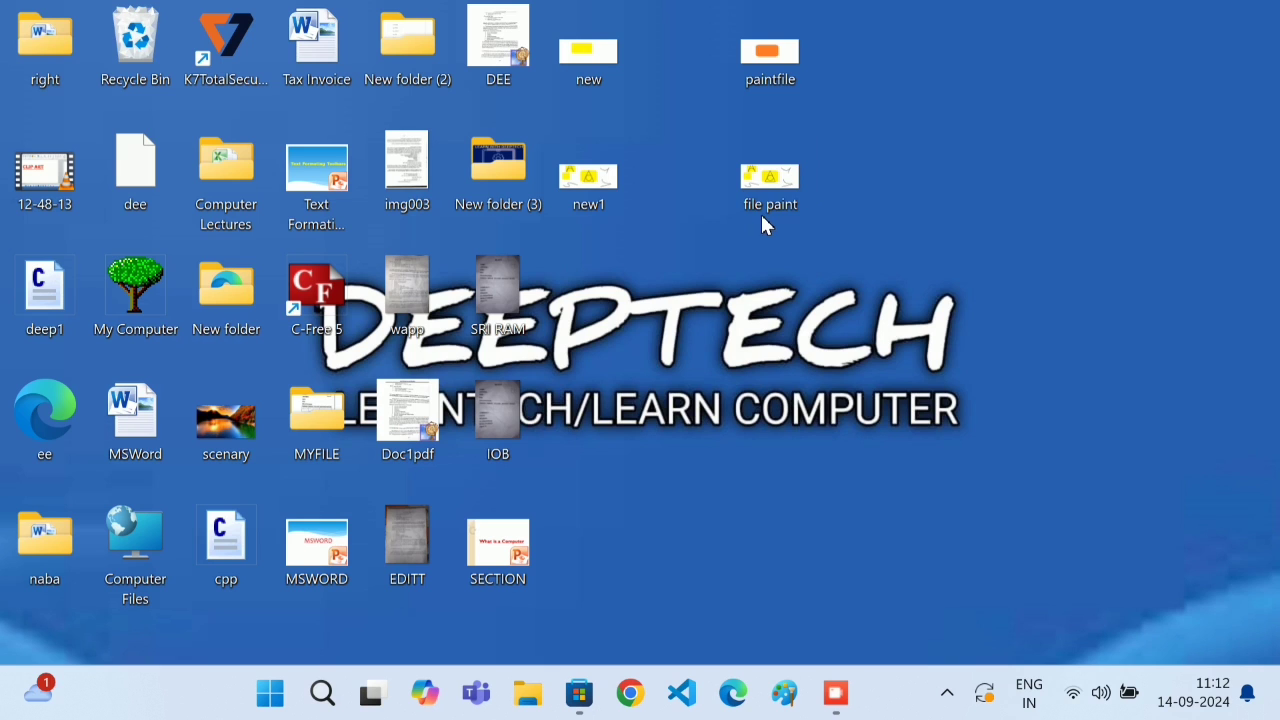
Open the file paint image from the desktop, close the default viewer, and reopen the image with Paint.
{"action": "double_click", "coordinate": [776, 198]}
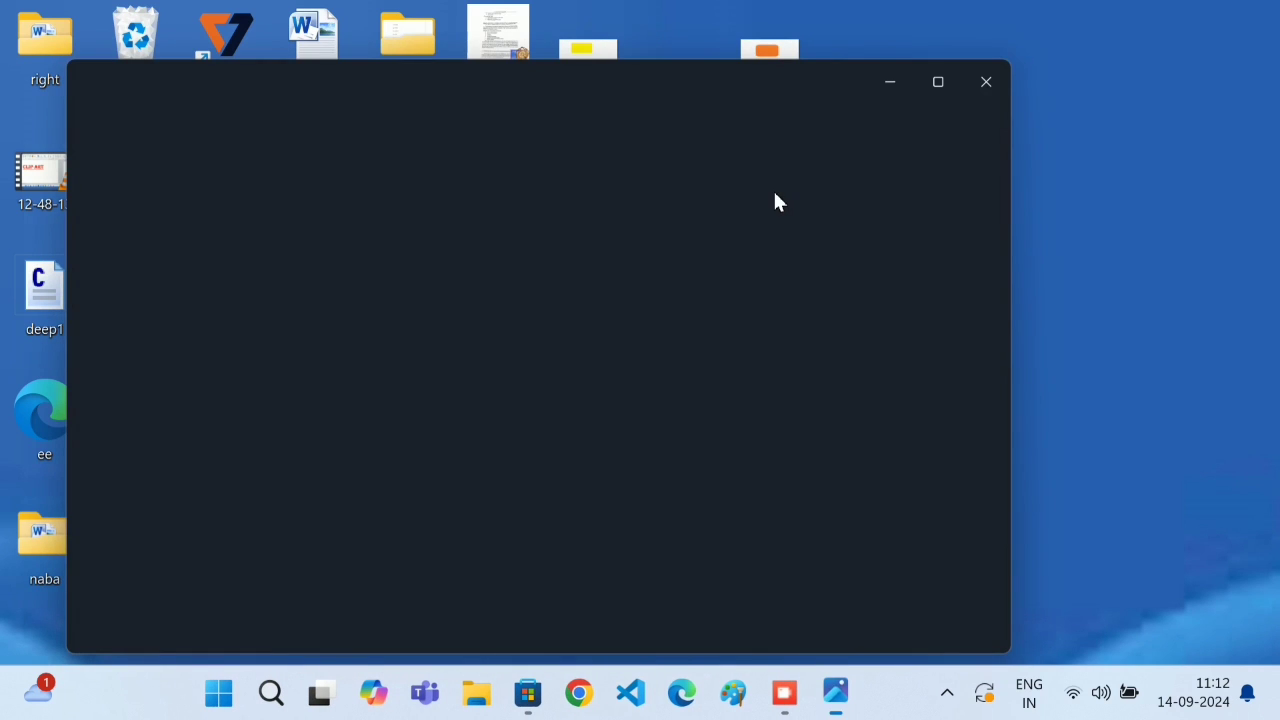
{"action": "left_click", "coordinate": [982, 86]}
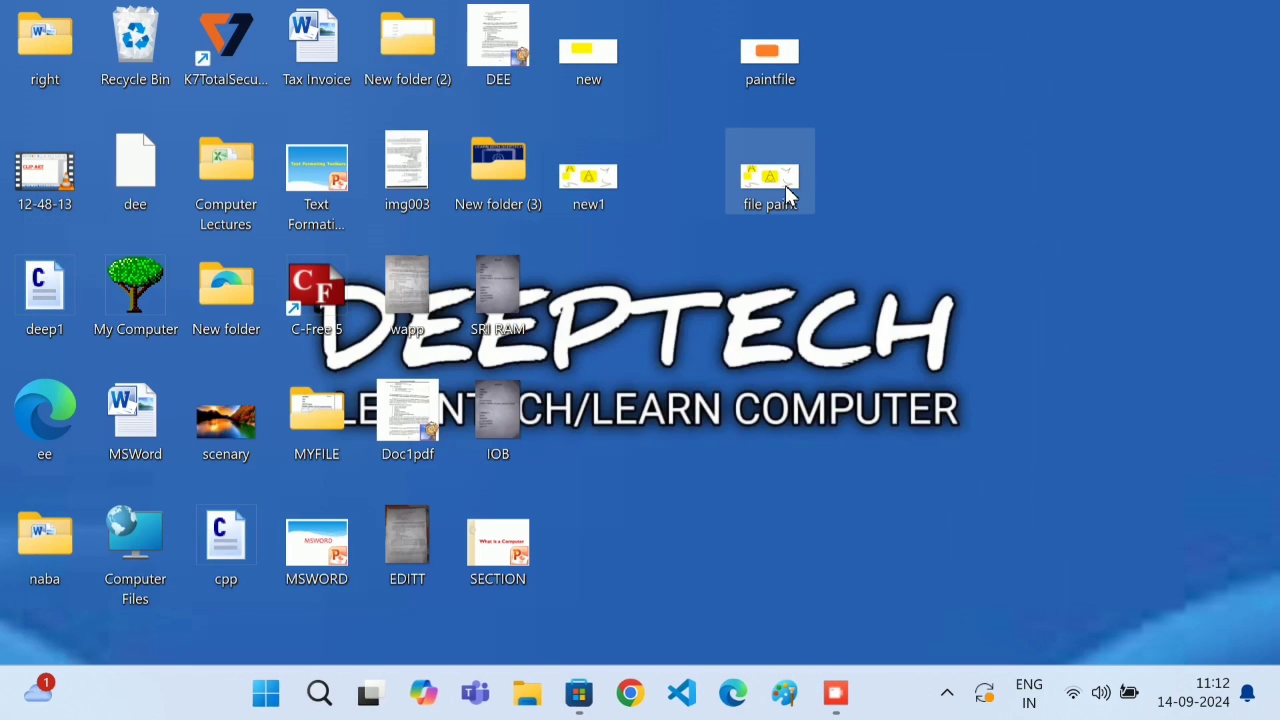
{"action": "right_click", "coordinate": [785, 198]}
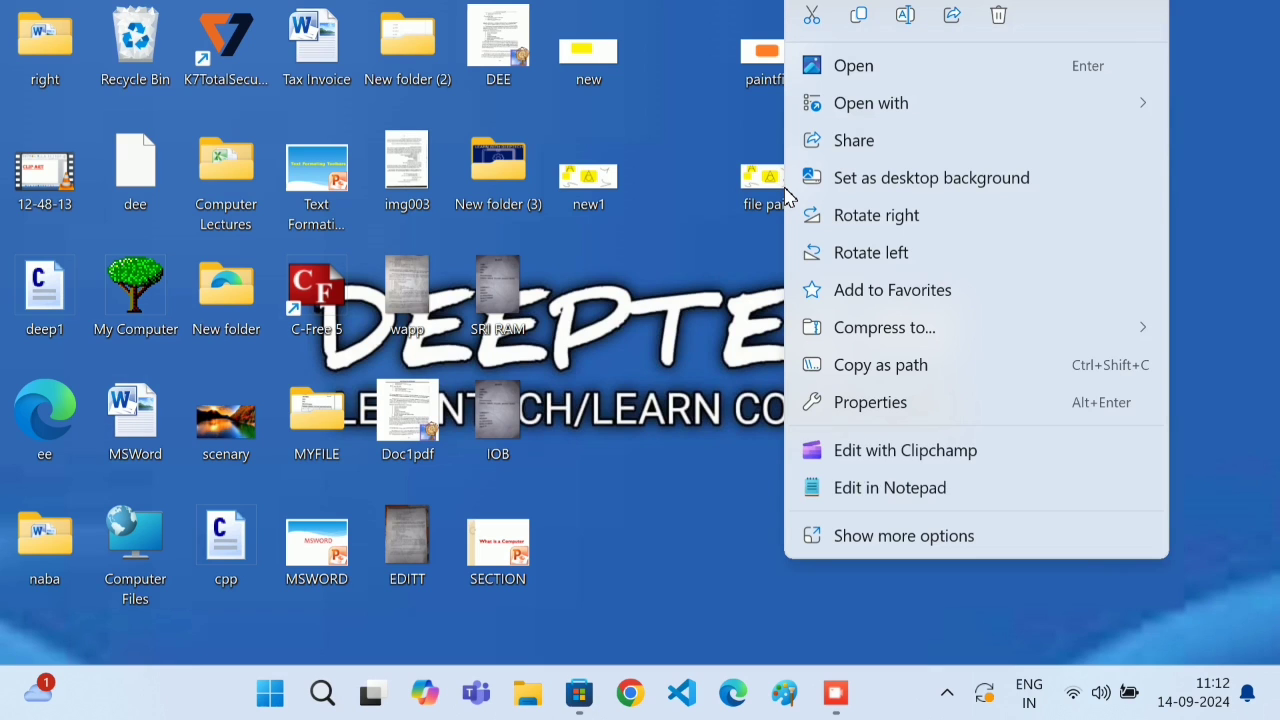
{"action": "left_click", "coordinate": [865, 108]}
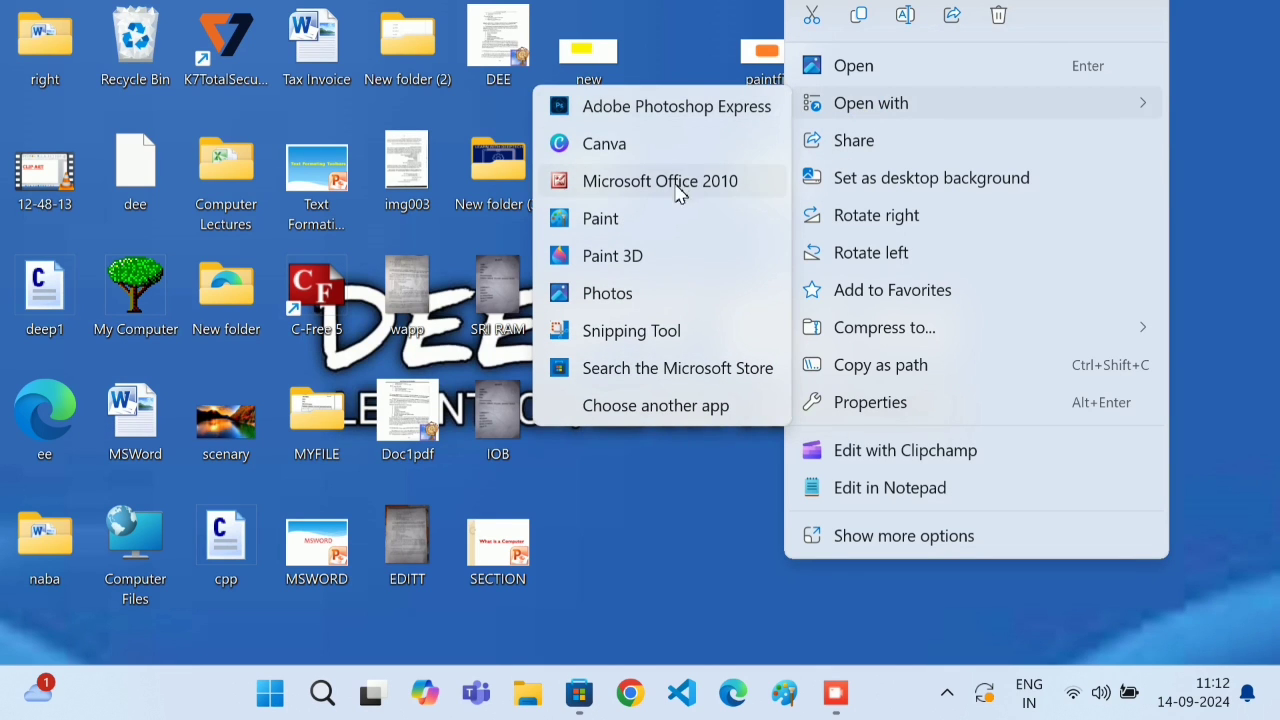
{"action": "left_click", "coordinate": [667, 219]}
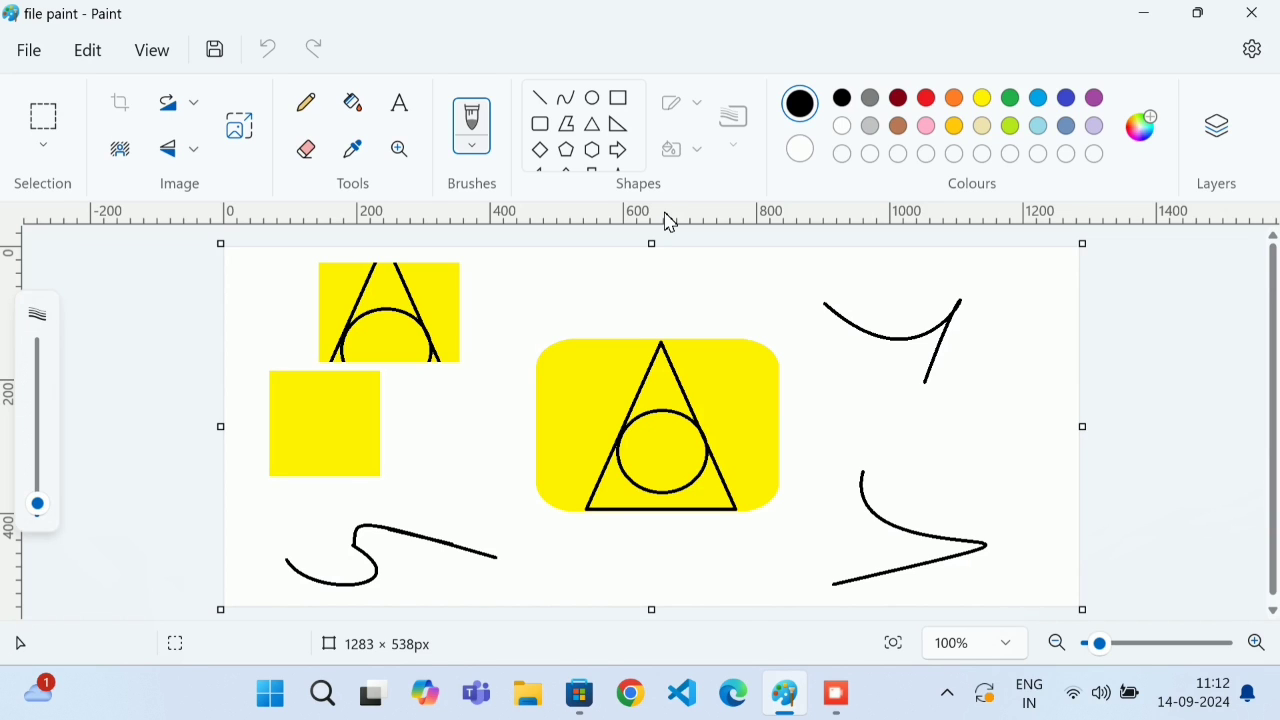
{"action": "key", "text": "ctrl+v"}
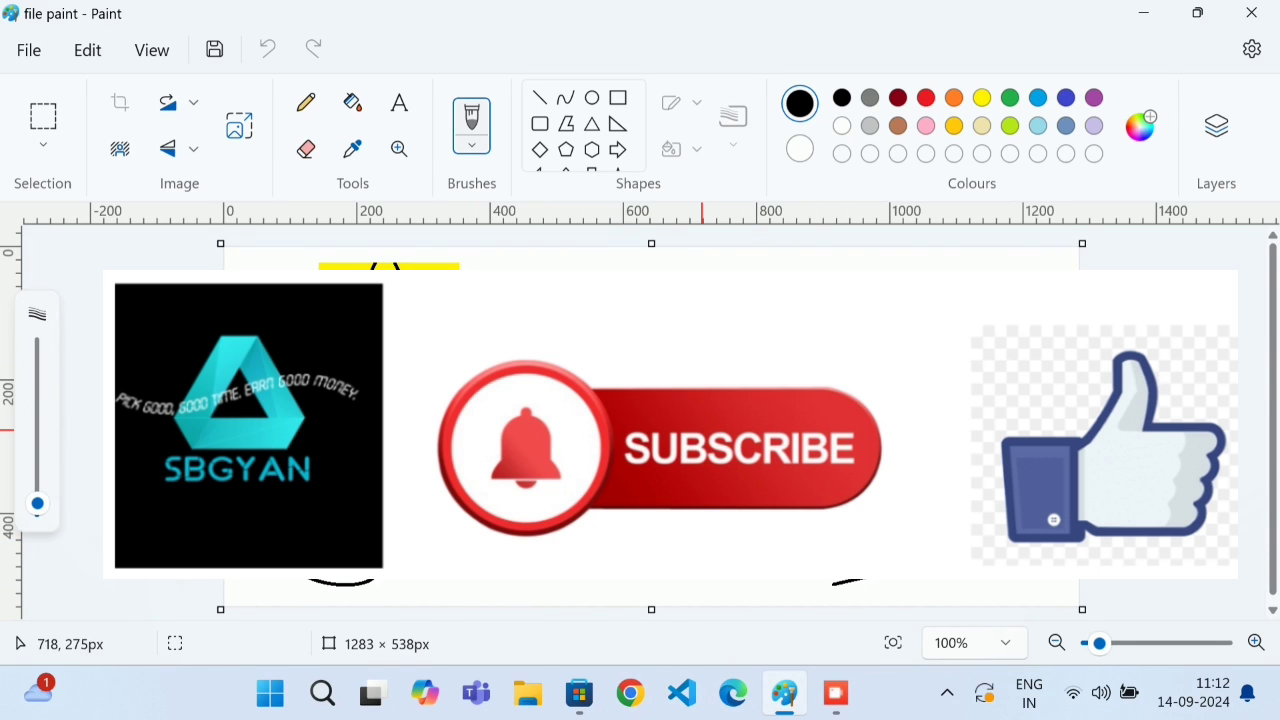
{"action": "key", "text": "Delete"}
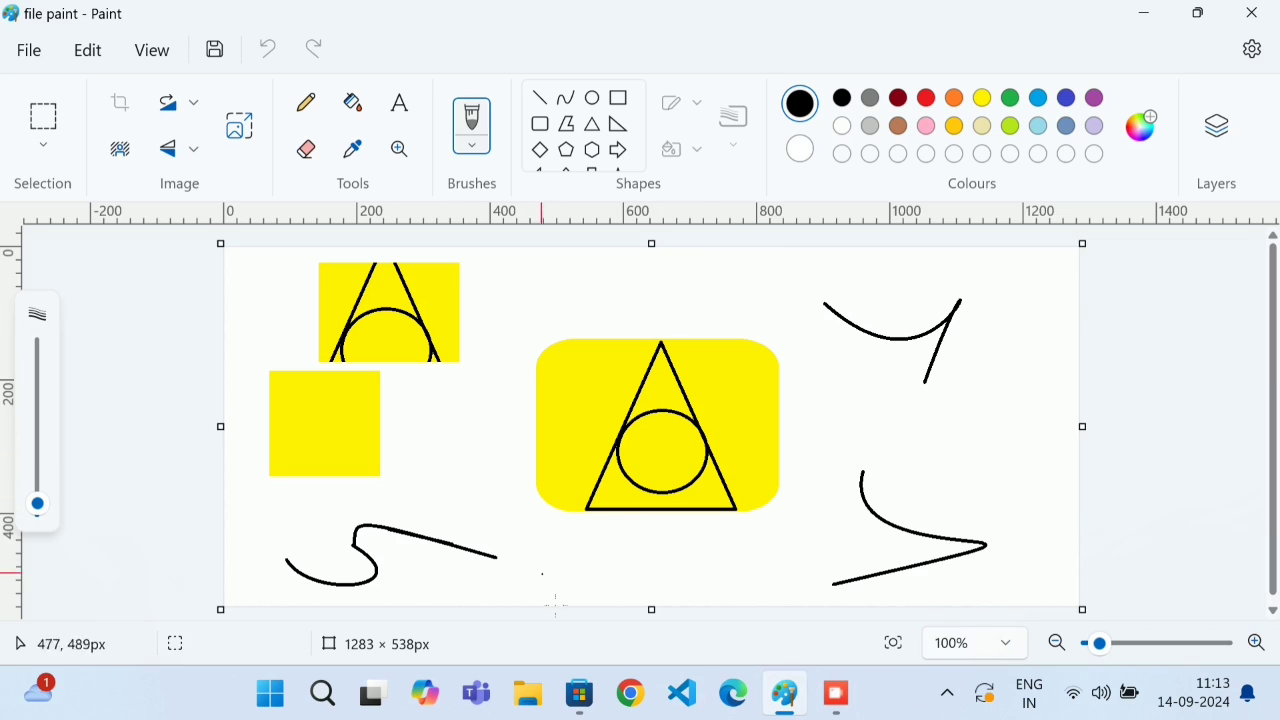
{"action": "mouse_move", "coordinate": [834, 706]}
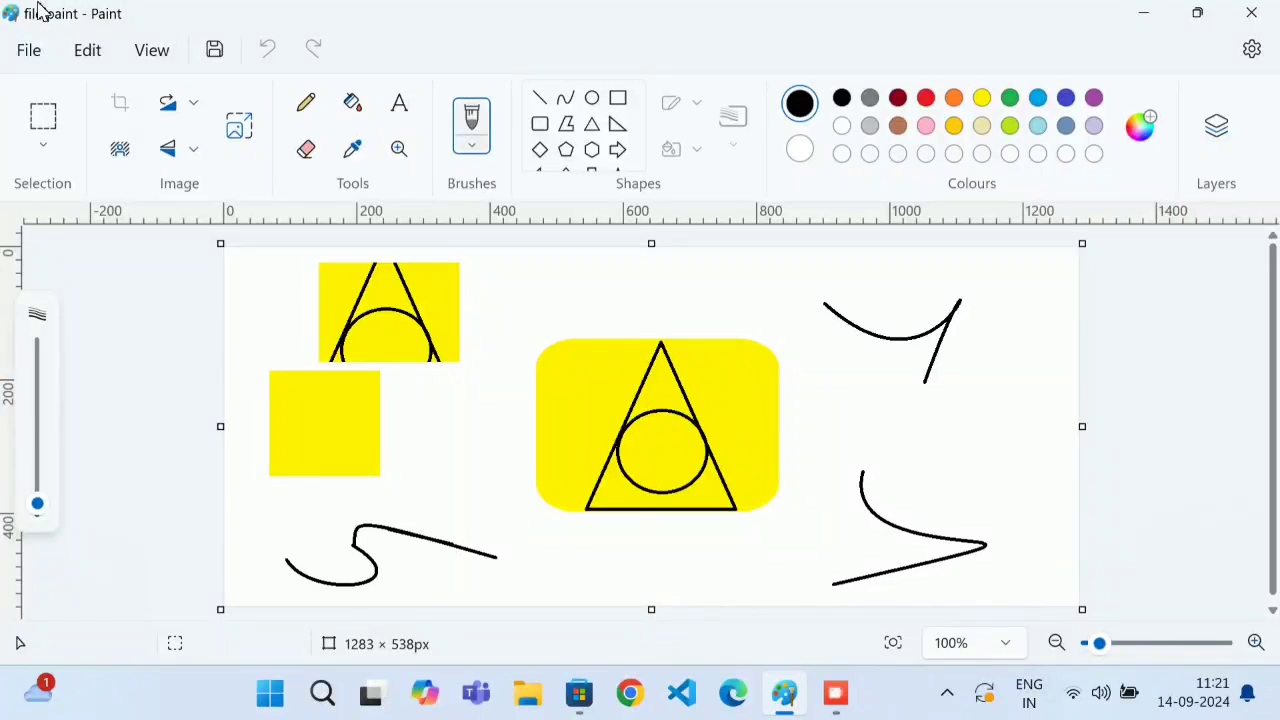
Look at the print options for the file paint image and open its Print dialog.
{"action": "left_click", "coordinate": [28, 50]}
{"action": "mouse_move", "coordinate": [103, 330]}
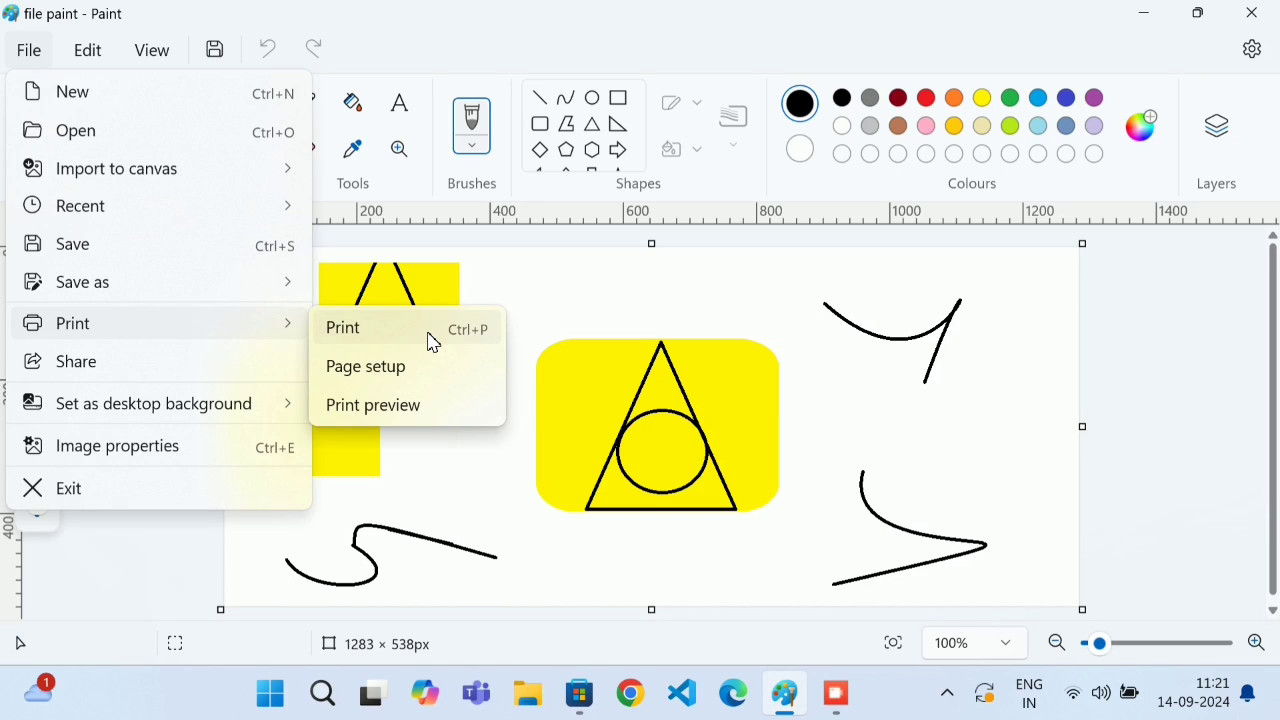
{"action": "left_click", "coordinate": [651, 333]}
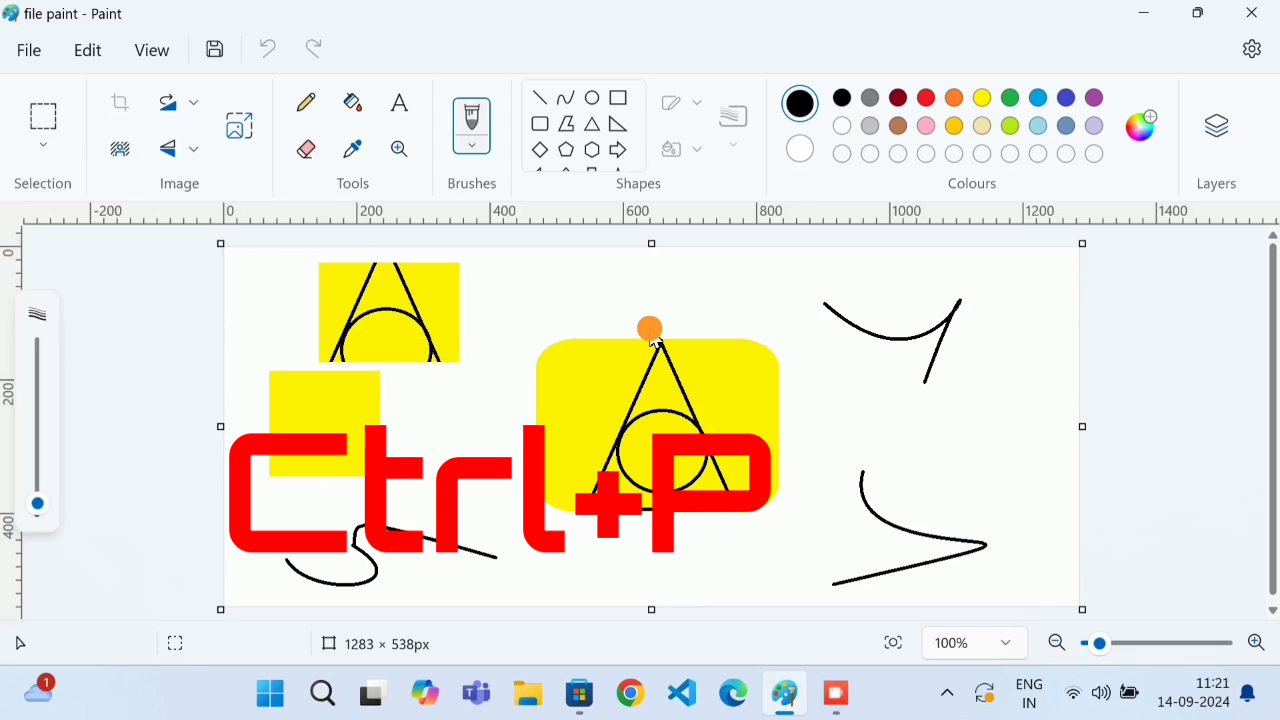
{"action": "key", "text": "ctrl+p"}
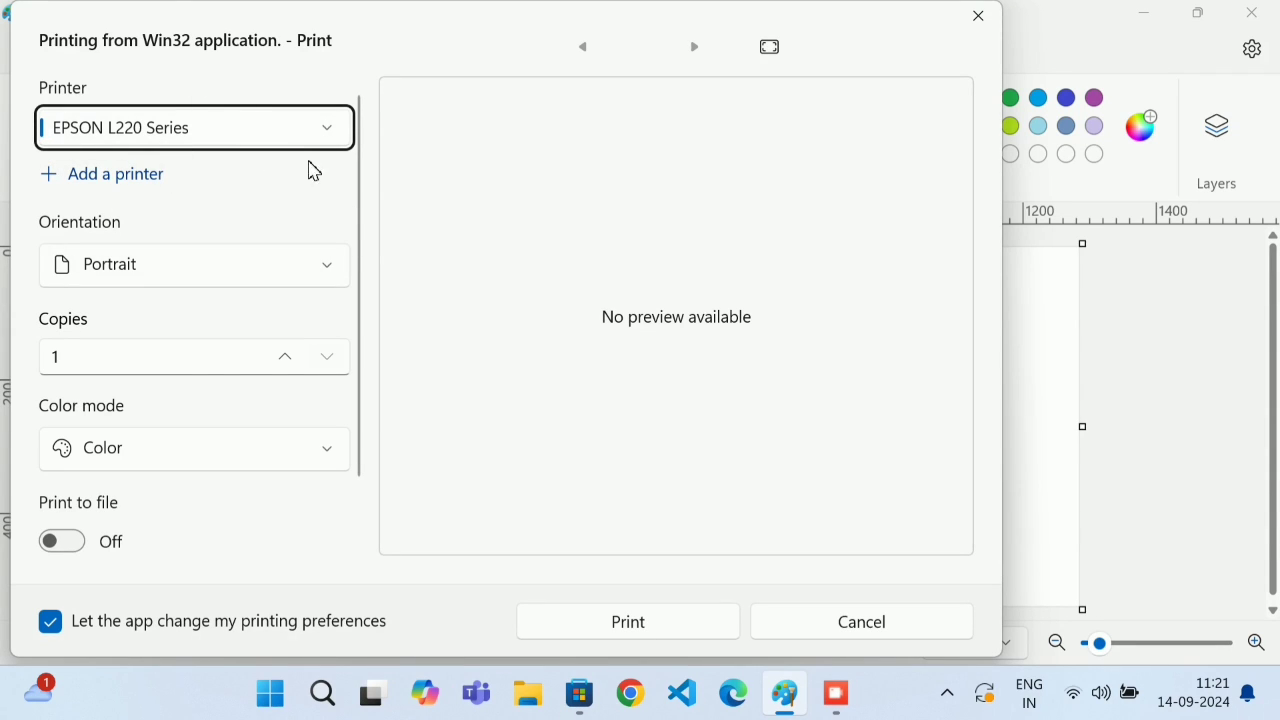
Review the available printers, keep EPSON L220 Series, and set the print orientation to Landscape.
{"action": "left_click", "coordinate": [289, 141]}
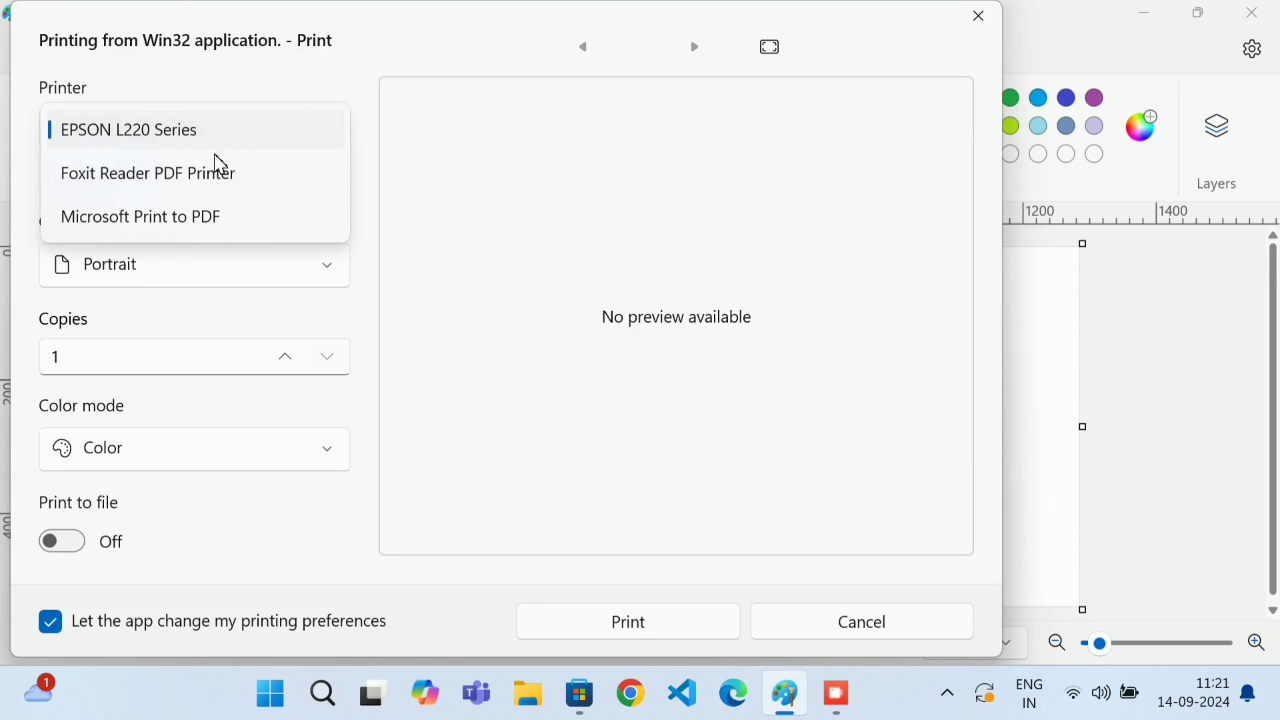
{"action": "left_click", "coordinate": [367, 202]}
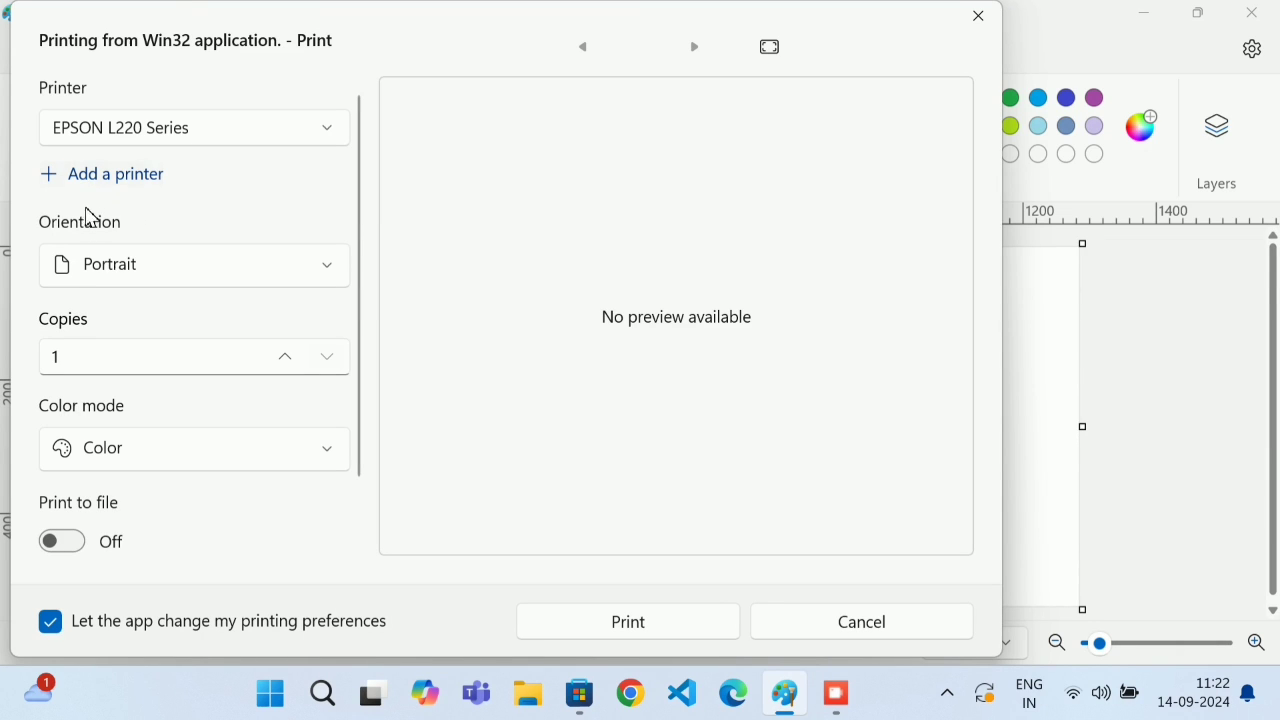
{"action": "left_click", "coordinate": [109, 258]}
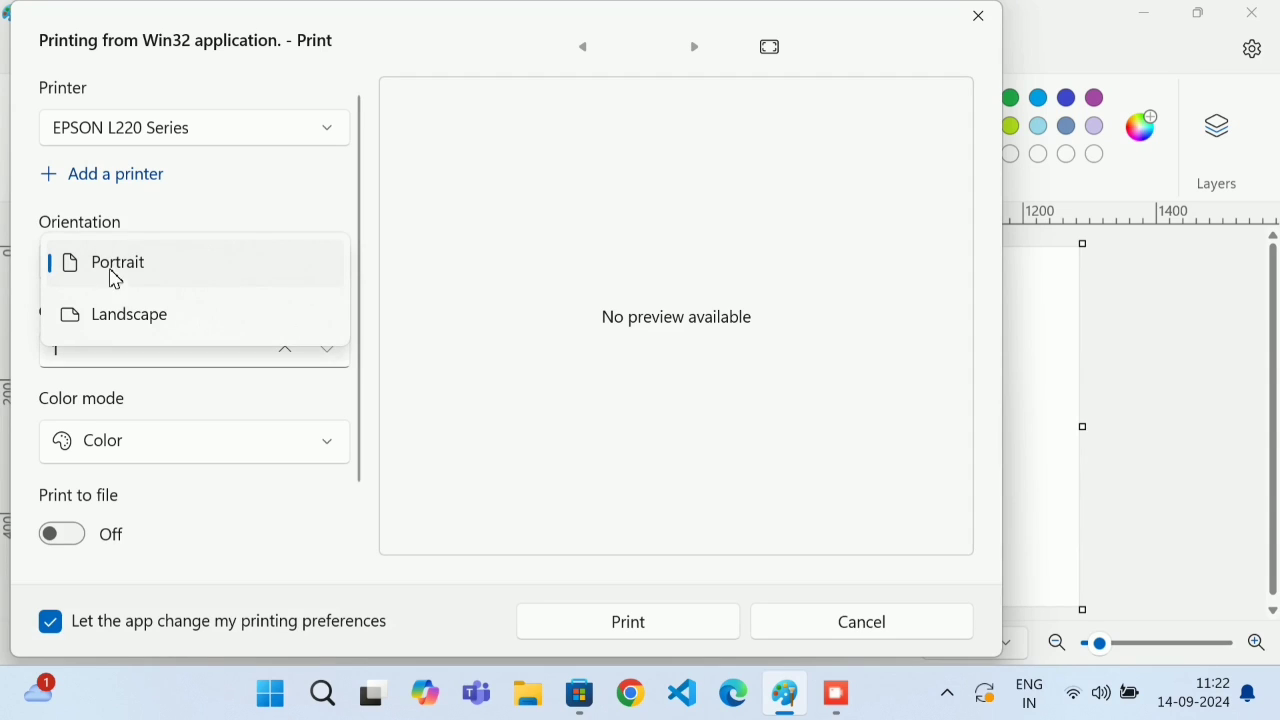
{"action": "left_click", "coordinate": [140, 327]}
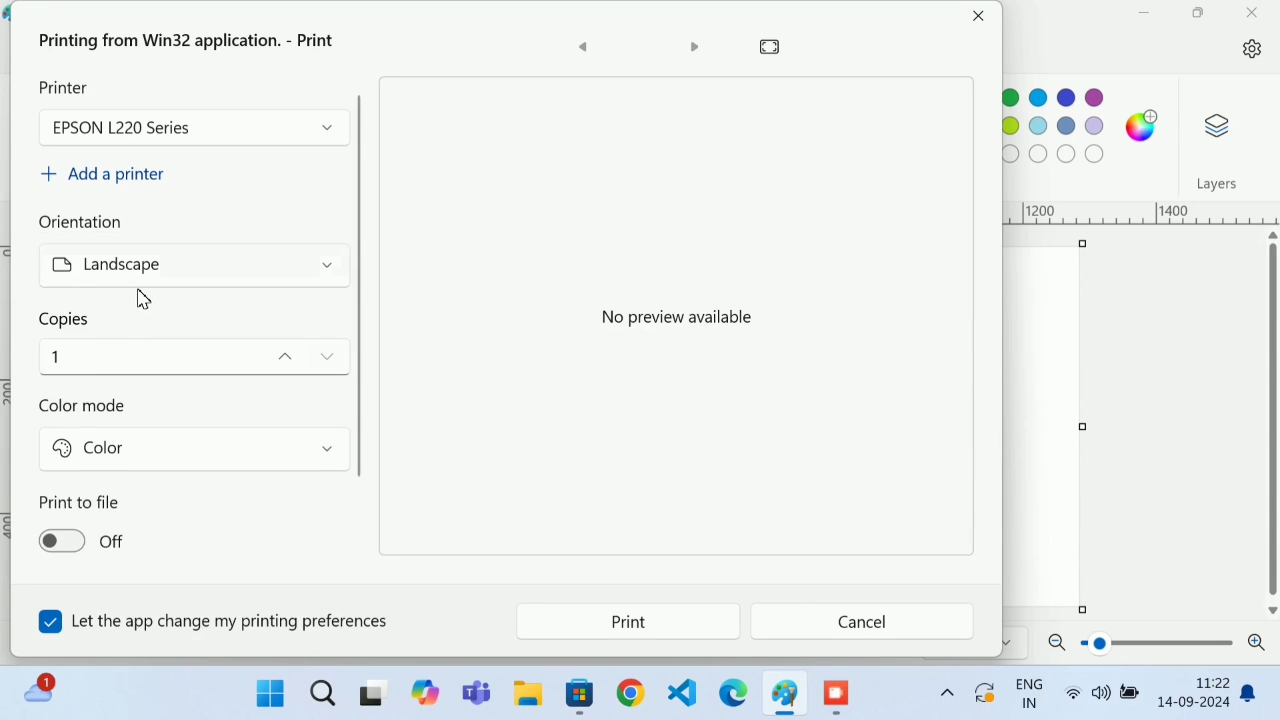
Set the print job to Portrait orientation and 2 copies, keeping the color mode on Color.
{"action": "left_click", "coordinate": [140, 283]}
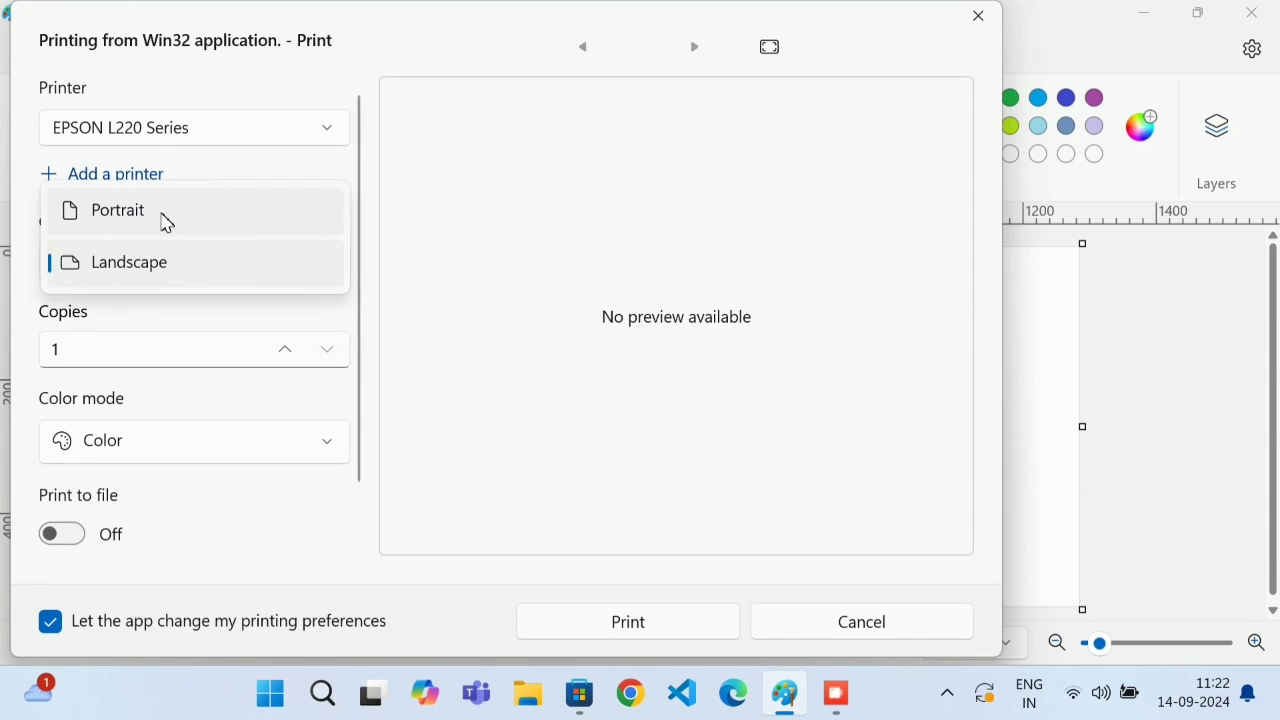
{"action": "left_click", "coordinate": [166, 214]}
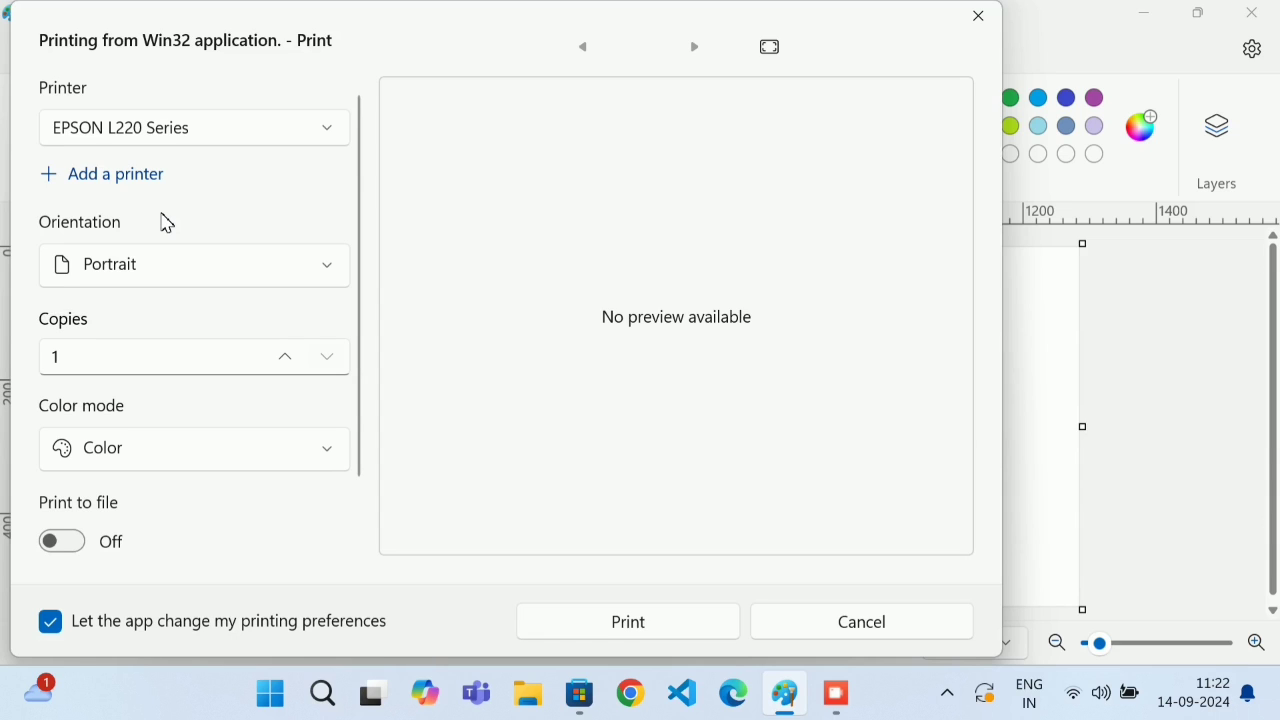
{"action": "left_click", "coordinate": [284, 360]}
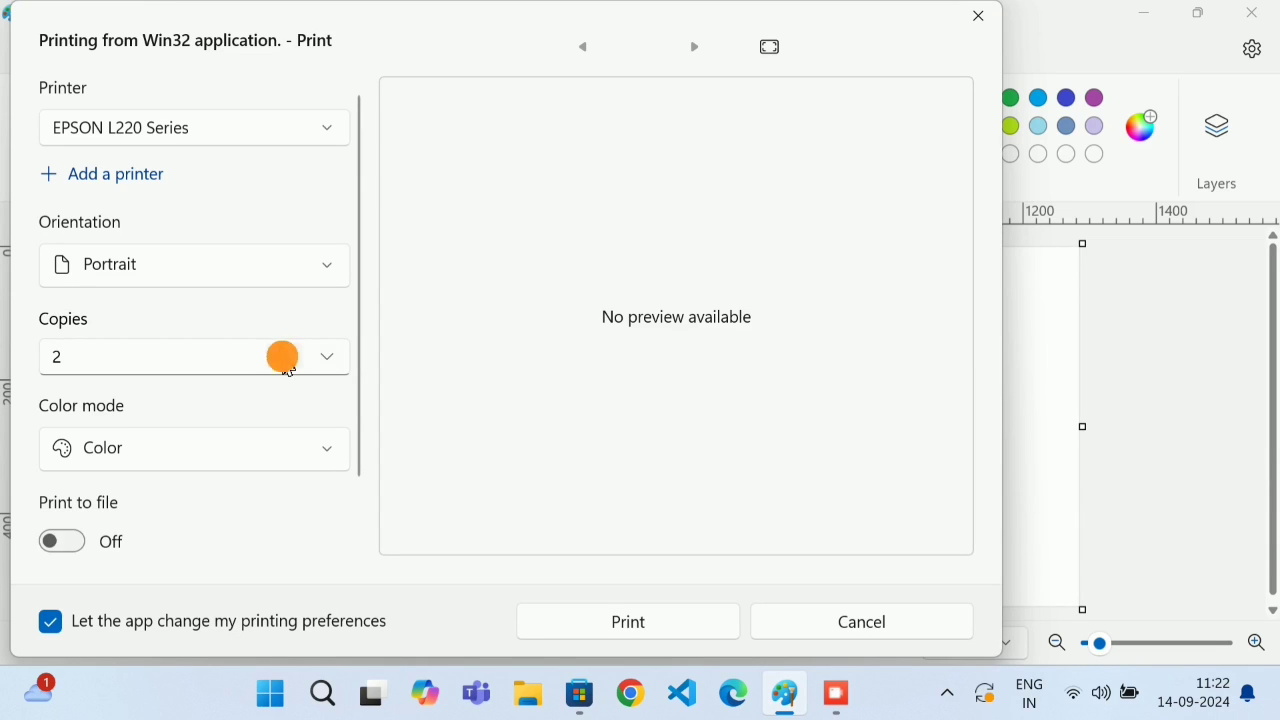
{"action": "left_click", "coordinate": [284, 360]}
{"action": "left_click", "coordinate": [284, 360]}
{"action": "left_click", "coordinate": [284, 360]}
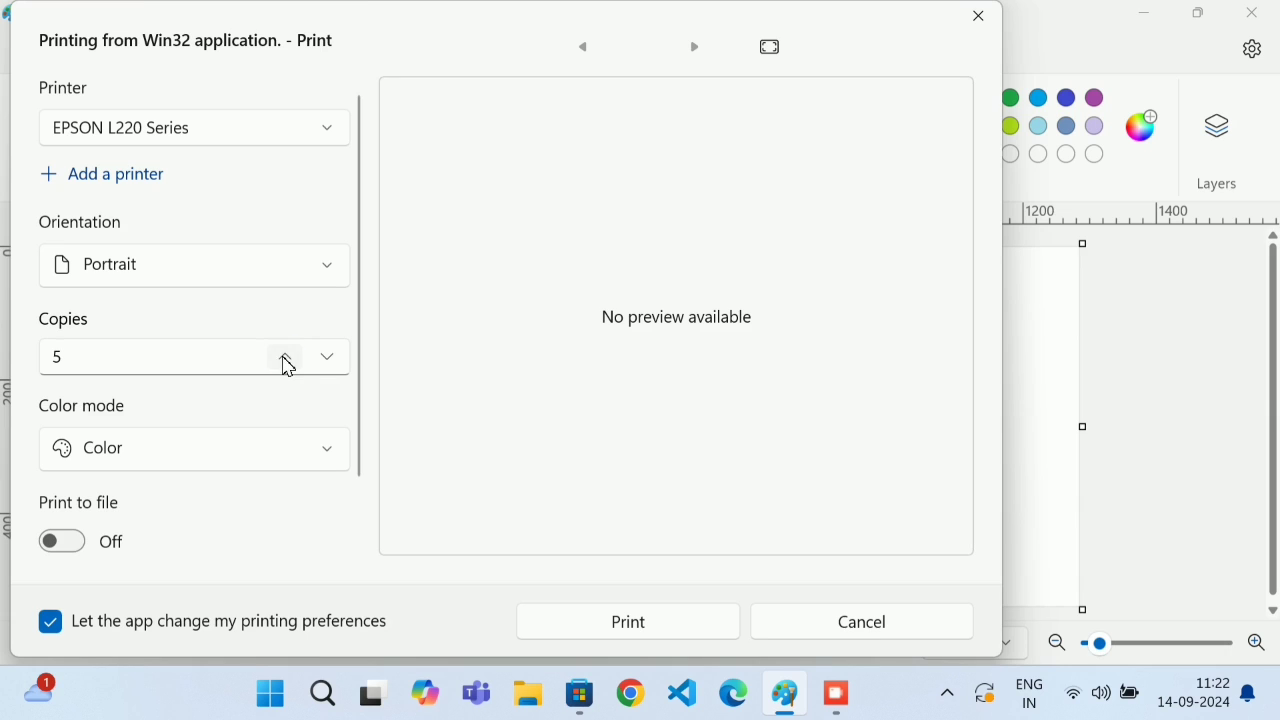
{"action": "left_click", "coordinate": [328, 358]}
{"action": "left_click", "coordinate": [328, 358]}
{"action": "left_click", "coordinate": [328, 358]}
{"action": "left_click", "coordinate": [298, 461]}
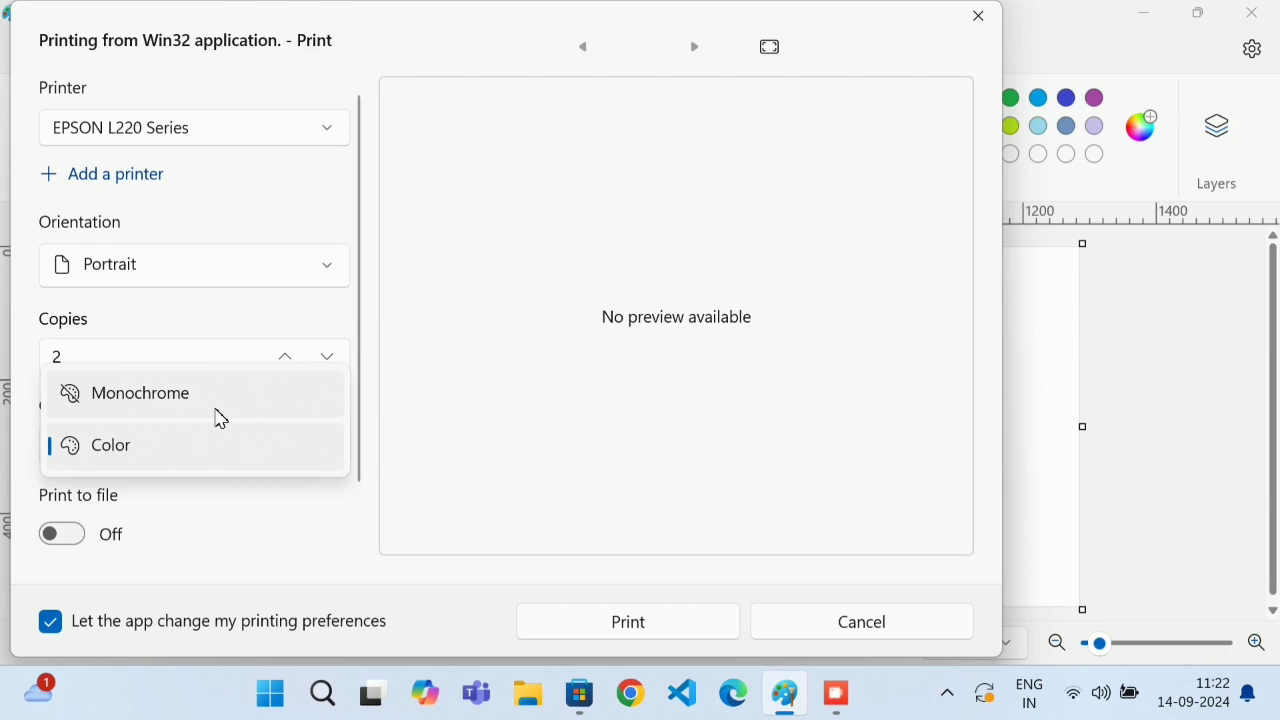
{"action": "left_click", "coordinate": [199, 450]}
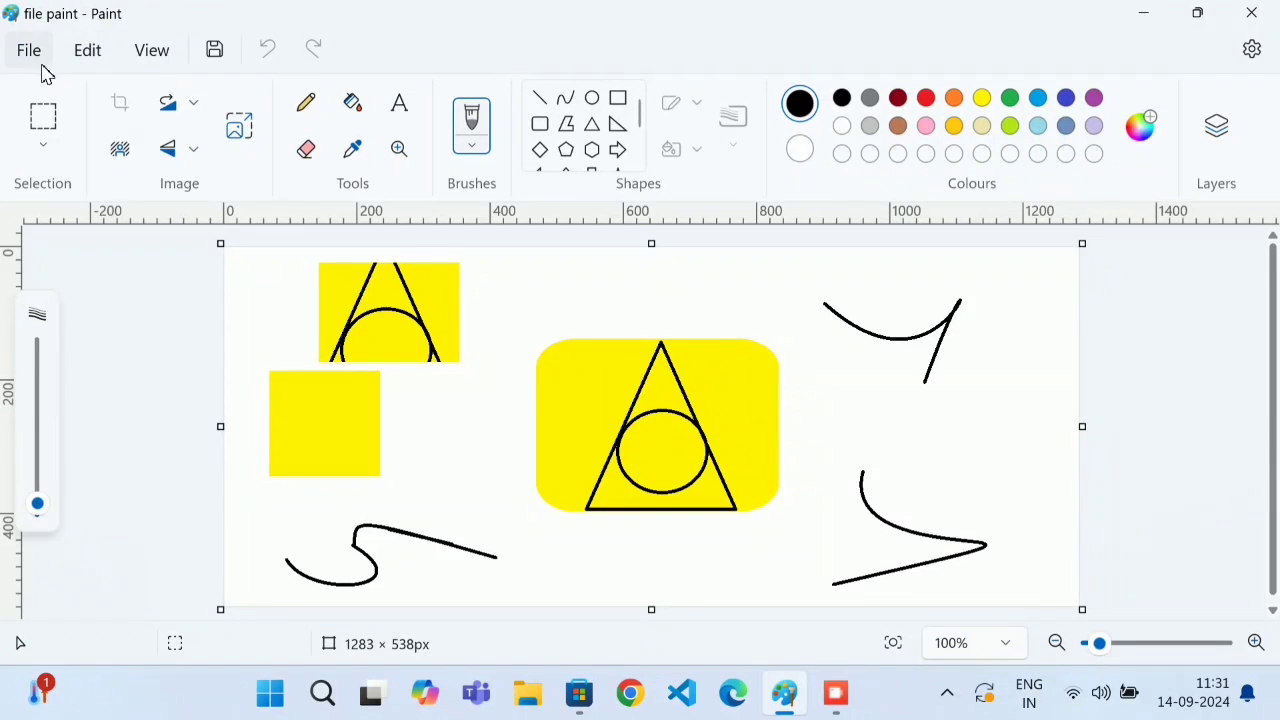
Open the page setup for the file paint image and review the available paper sizes, keeping A4 210 x 297 mm.
{"action": "left_click", "coordinate": [32, 52]}
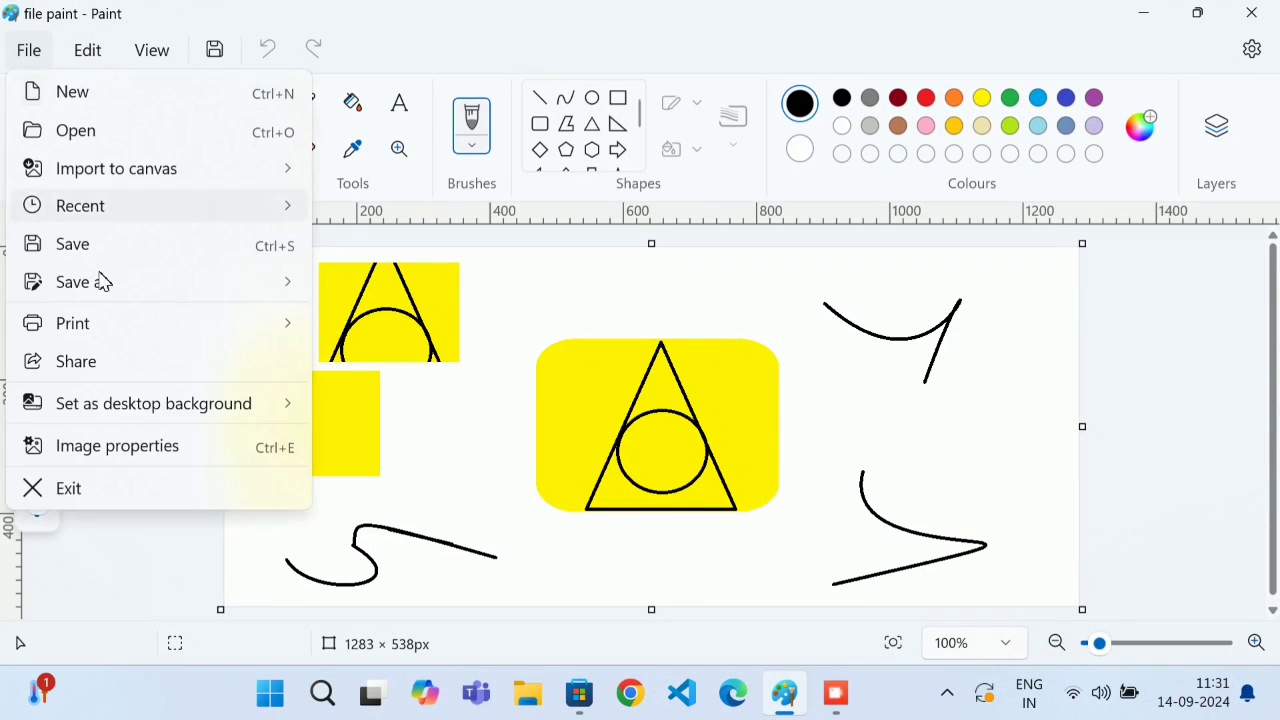
{"action": "mouse_move", "coordinate": [129, 329]}
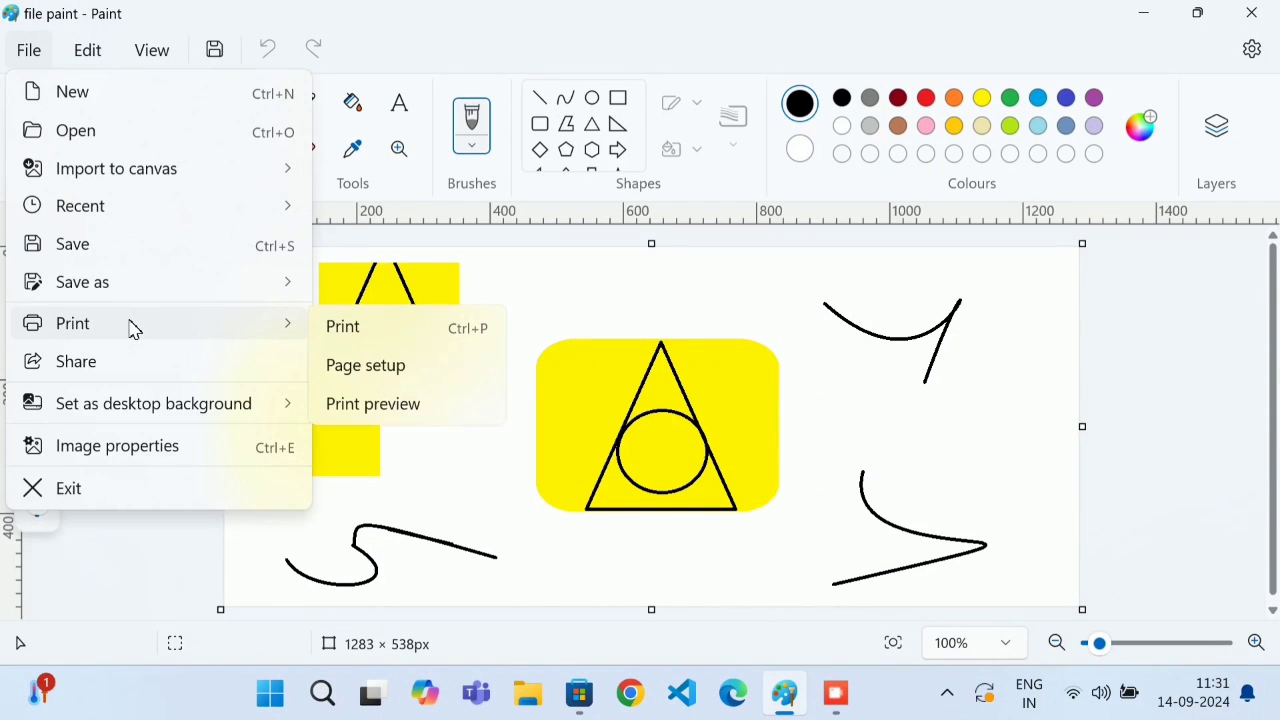
{"action": "left_click", "coordinate": [362, 367]}
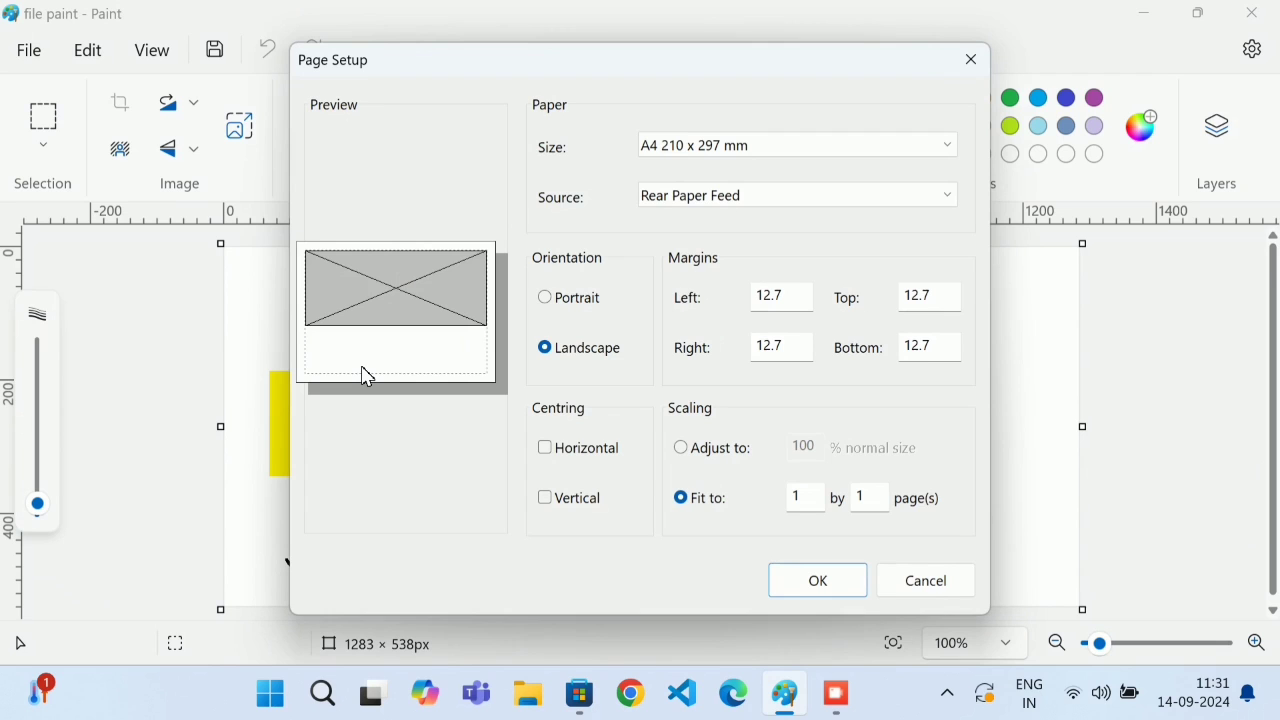
{"action": "left_click", "coordinate": [704, 154]}
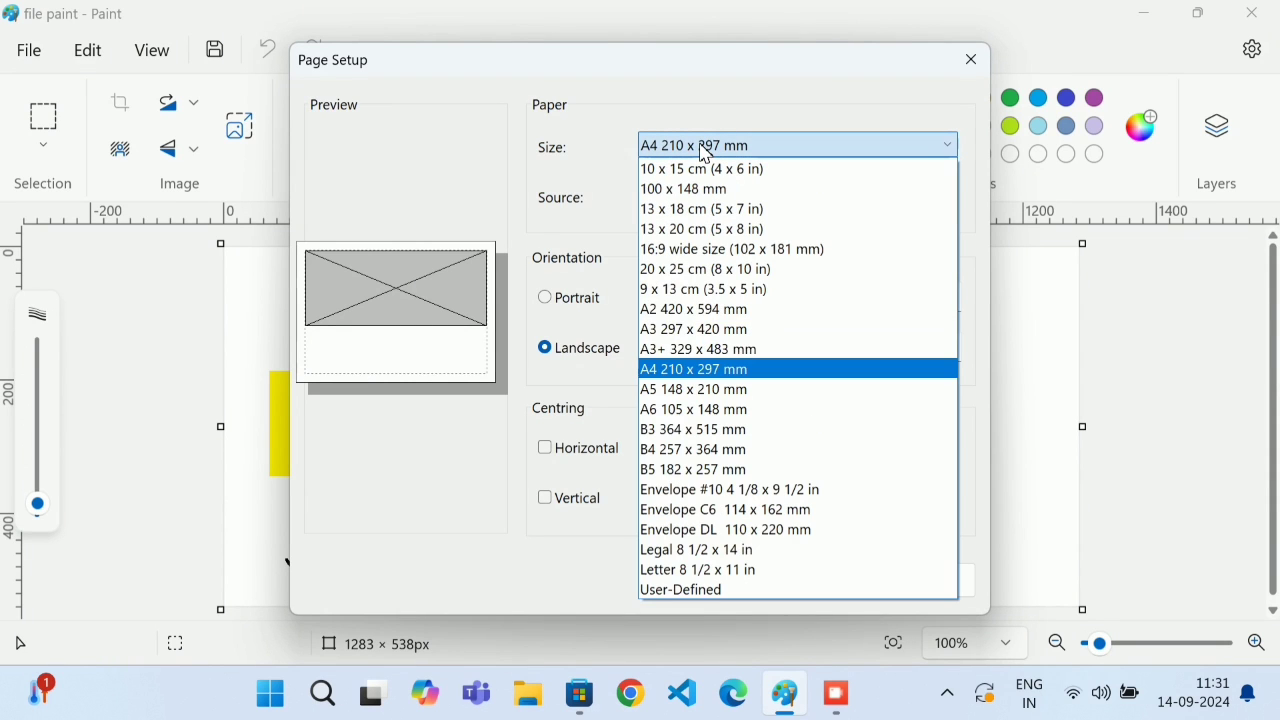
{"action": "left_click", "coordinate": [704, 154]}
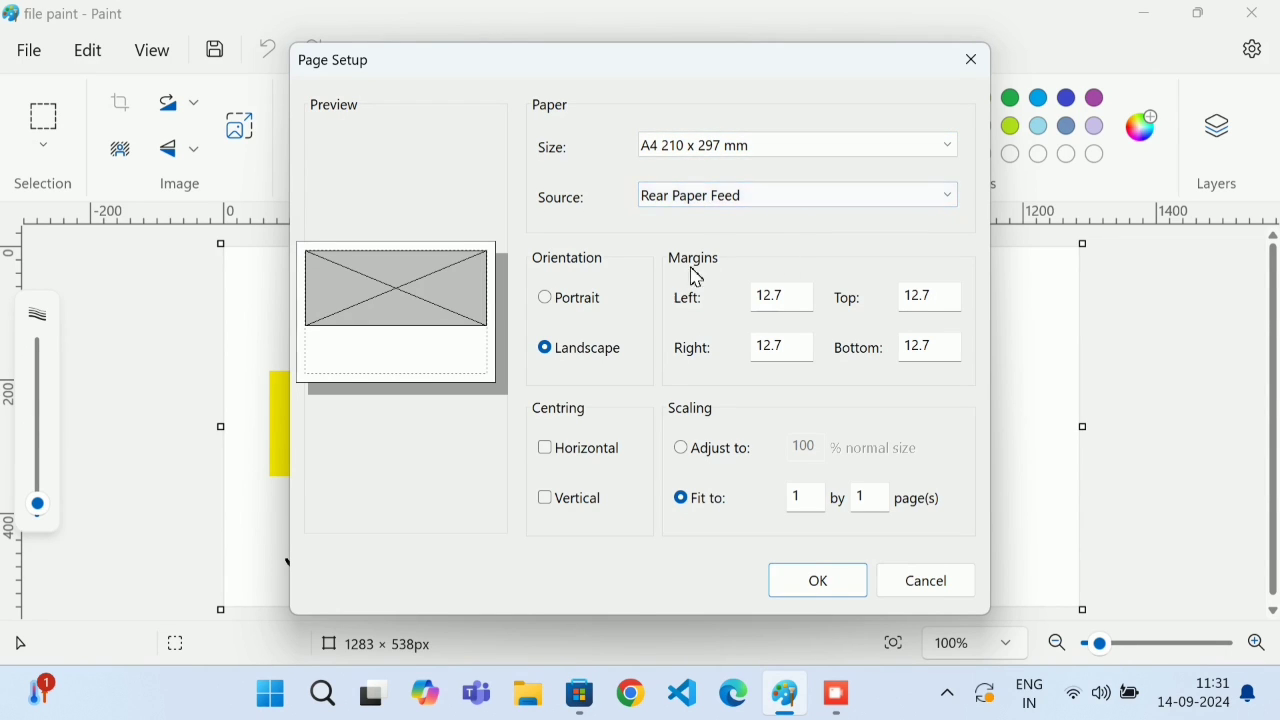
Try the Portrait and Landscape page orientations and cancel the page setup.
{"action": "left_click", "coordinate": [570, 302]}
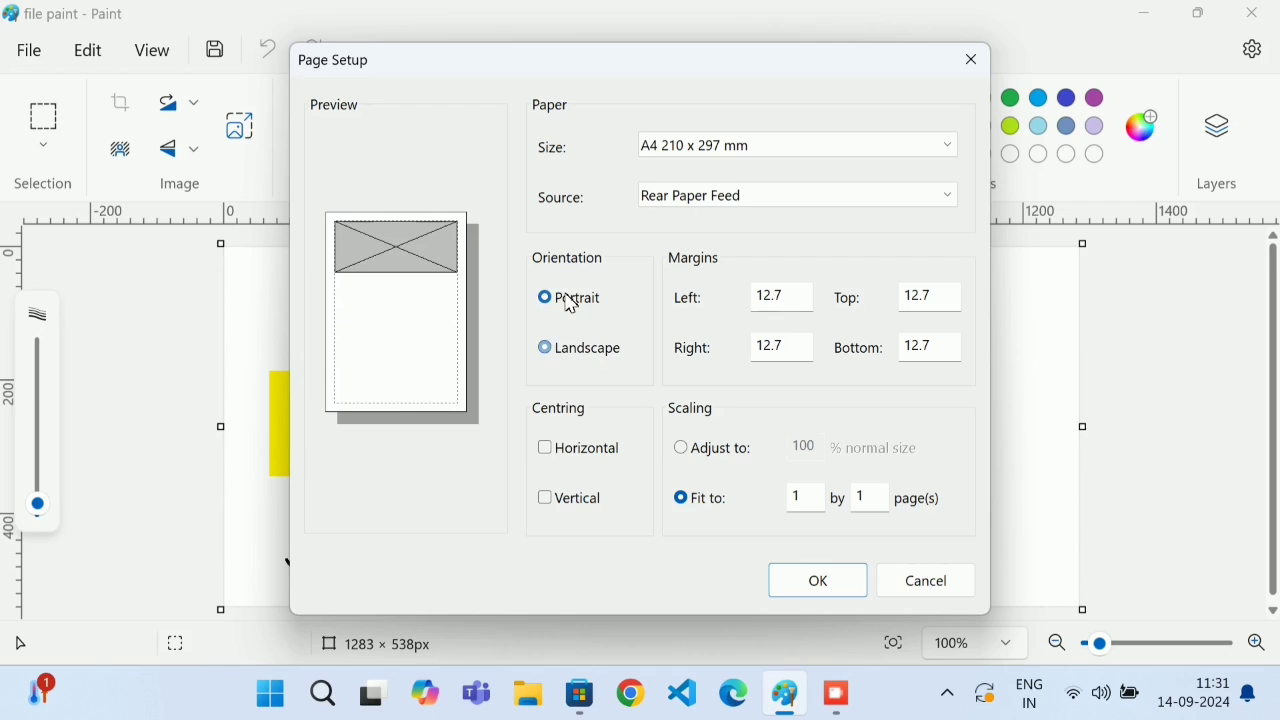
{"action": "left_click", "coordinate": [571, 365]}
{"action": "left_click", "coordinate": [566, 292]}
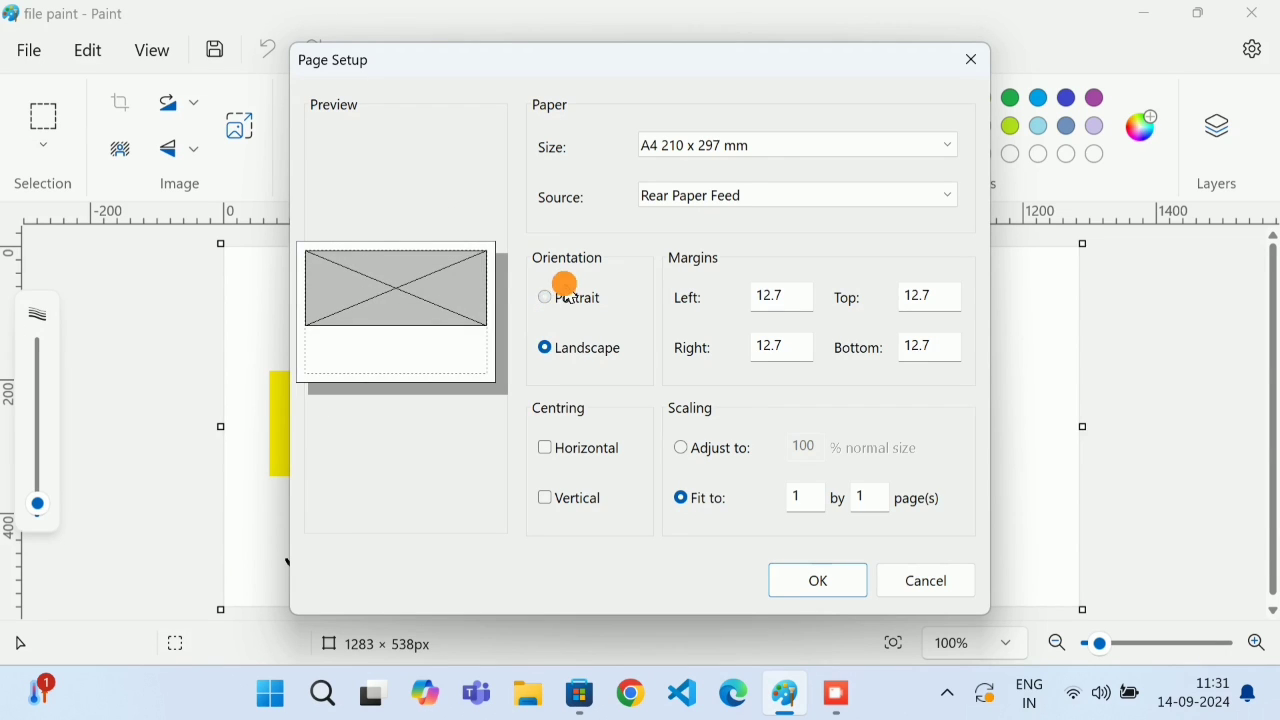
{"action": "left_click", "coordinate": [557, 341]}
{"action": "left_click", "coordinate": [951, 592]}
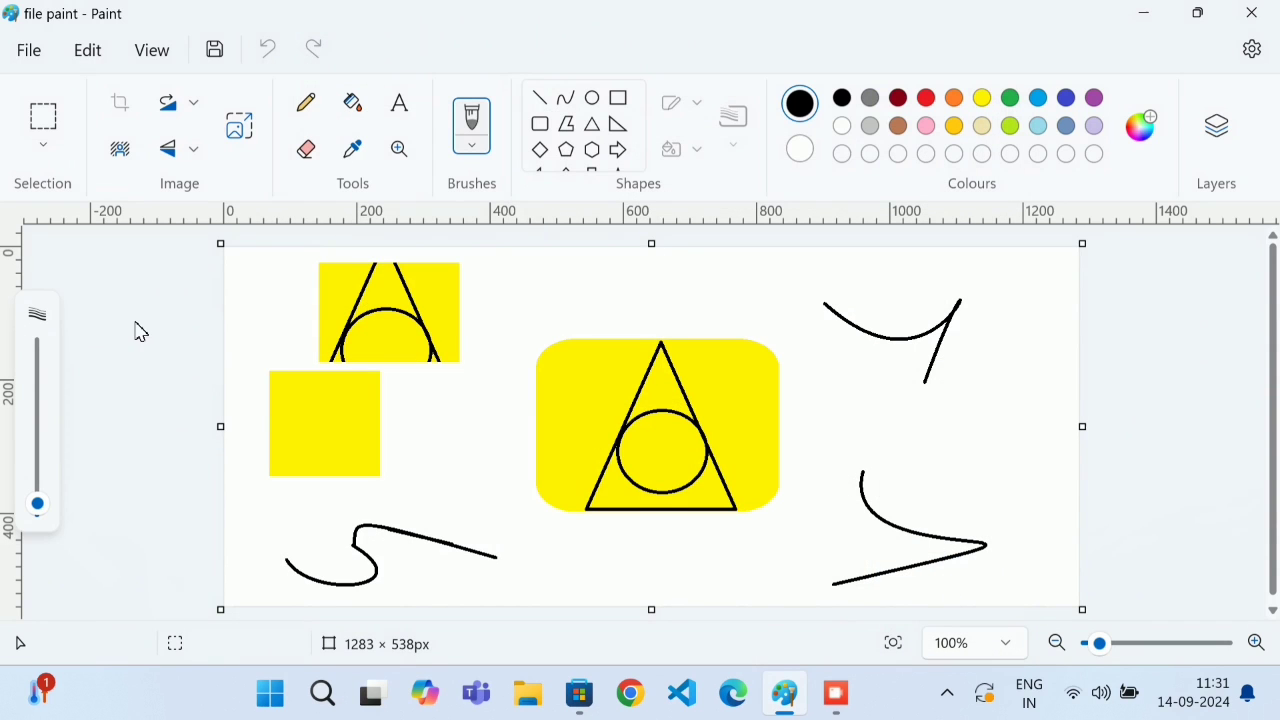
Open the print preview of the file paint image.
{"action": "left_click", "coordinate": [14, 52]}
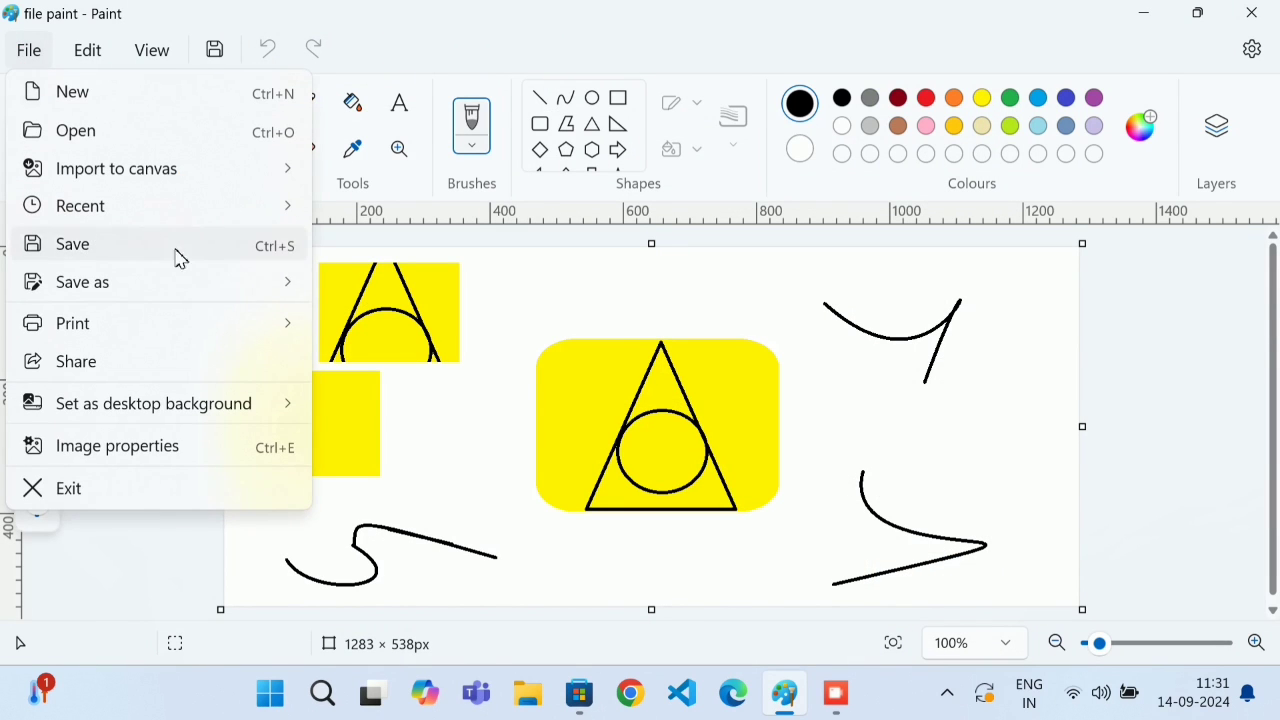
{"action": "mouse_move", "coordinate": [216, 320]}
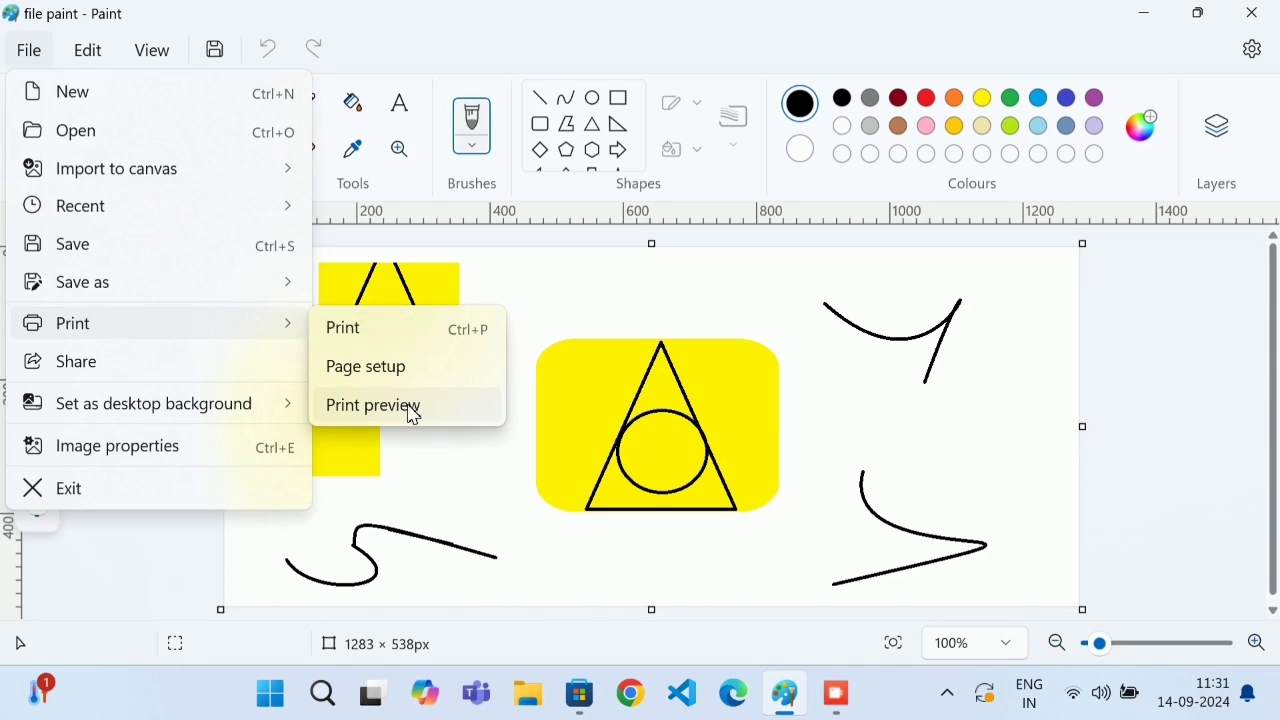
{"action": "left_click", "coordinate": [411, 414]}
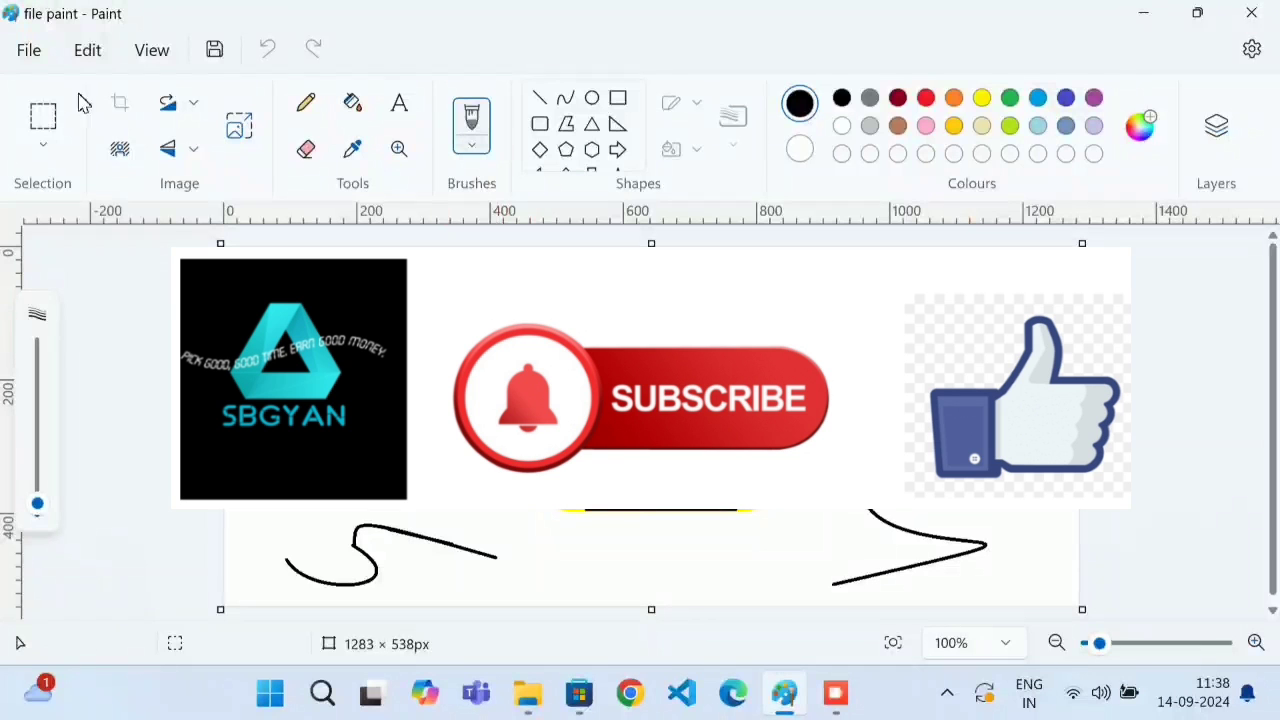
Share file paint.png through WhatsApp with the first frequently contacted recipient.
{"action": "left_click", "coordinate": [33, 52]}
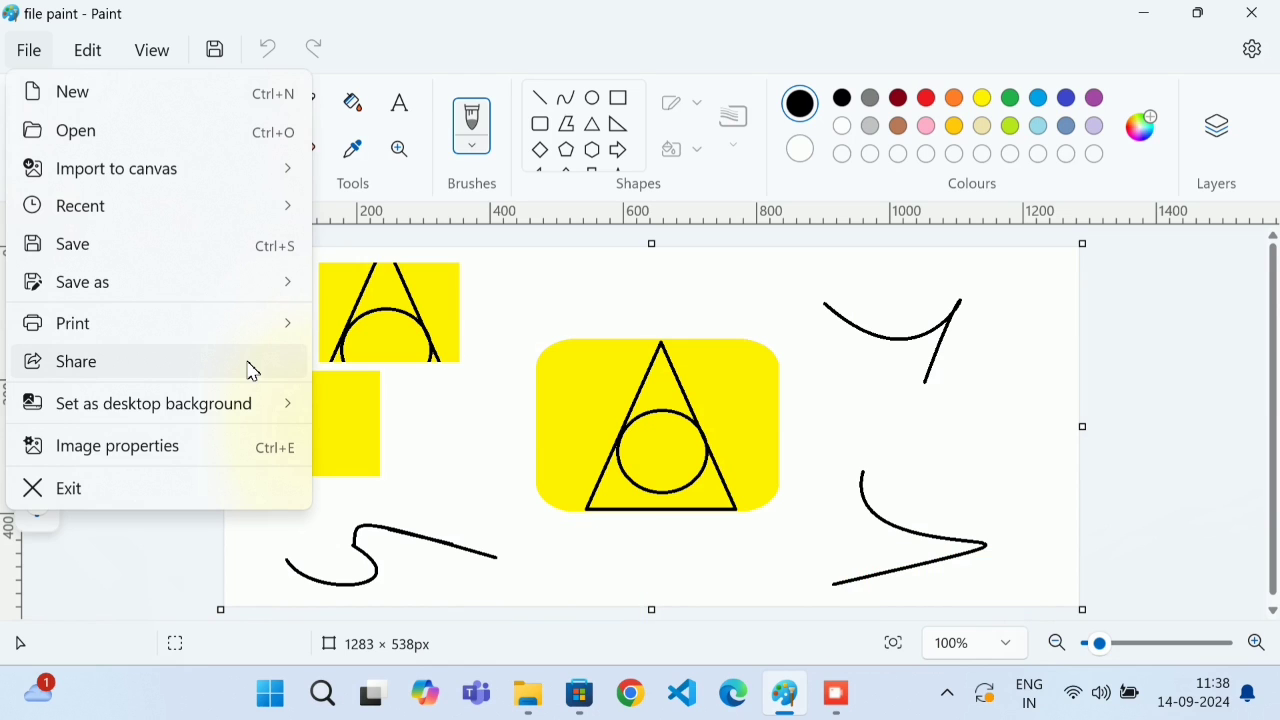
{"action": "left_click", "coordinate": [253, 371]}
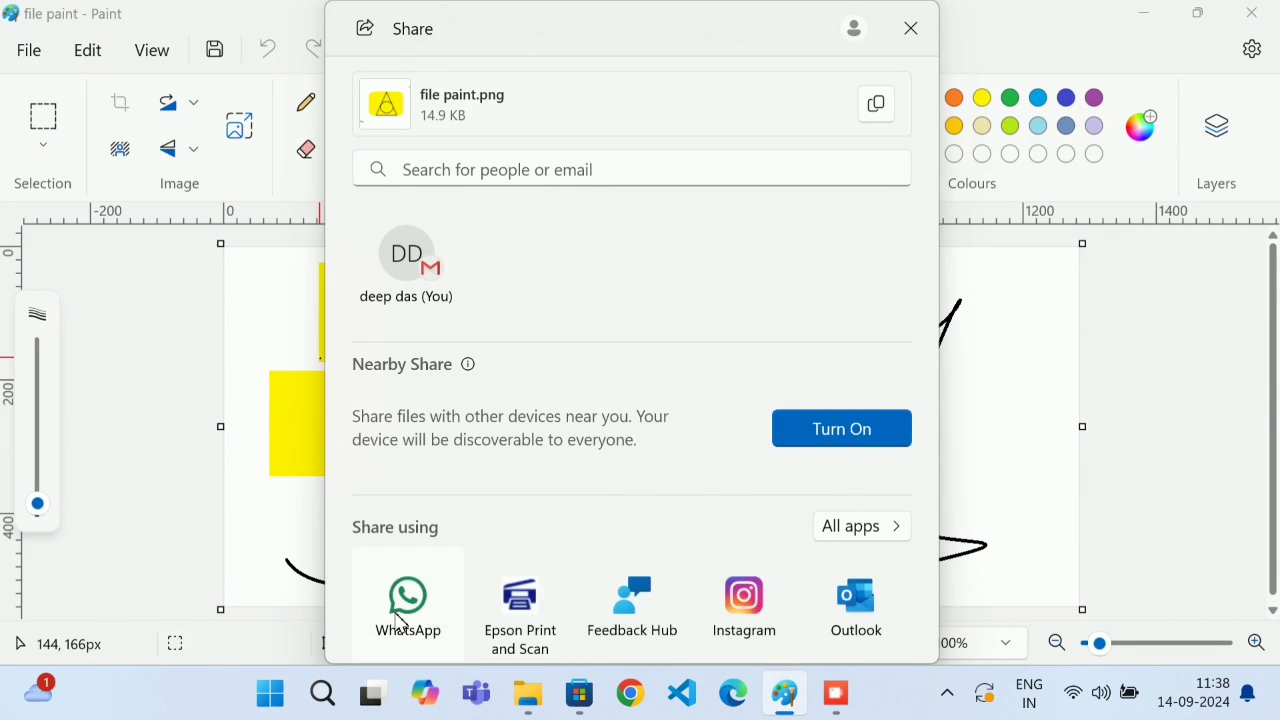
{"action": "left_click", "coordinate": [413, 631]}
{"action": "left_click", "coordinate": [552, 249]}
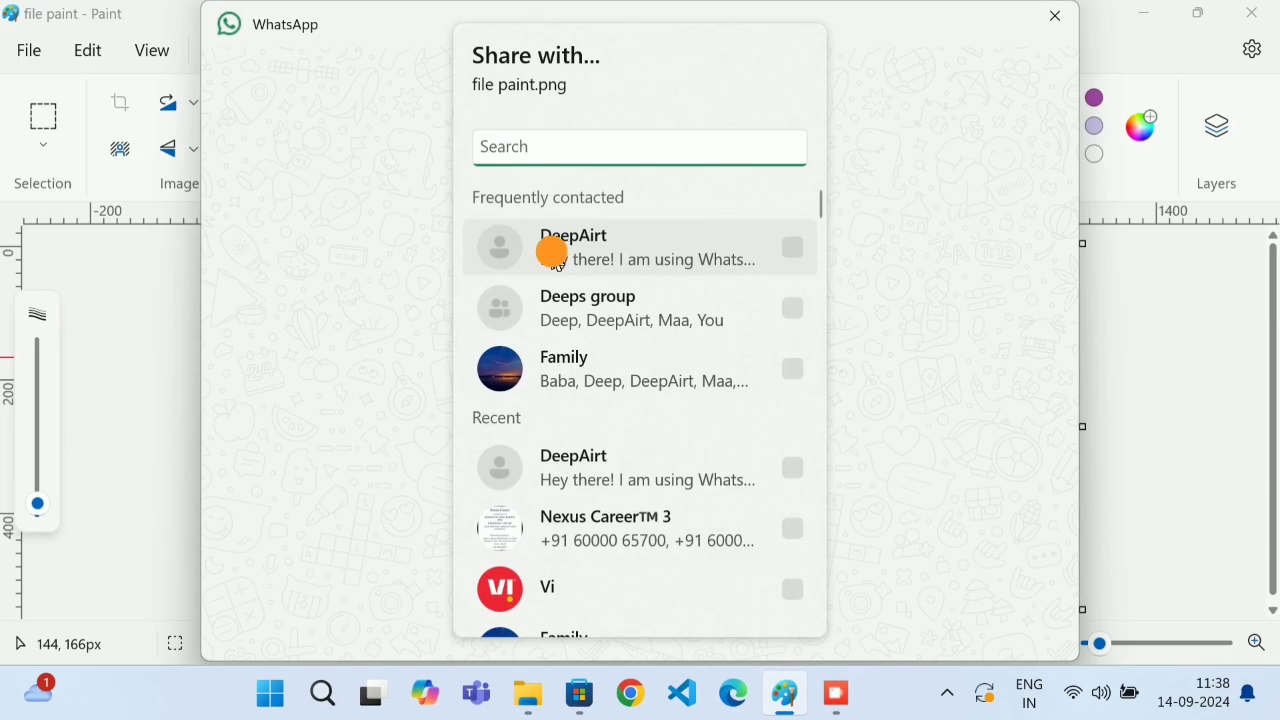
{"action": "left_click", "coordinate": [580, 290]}
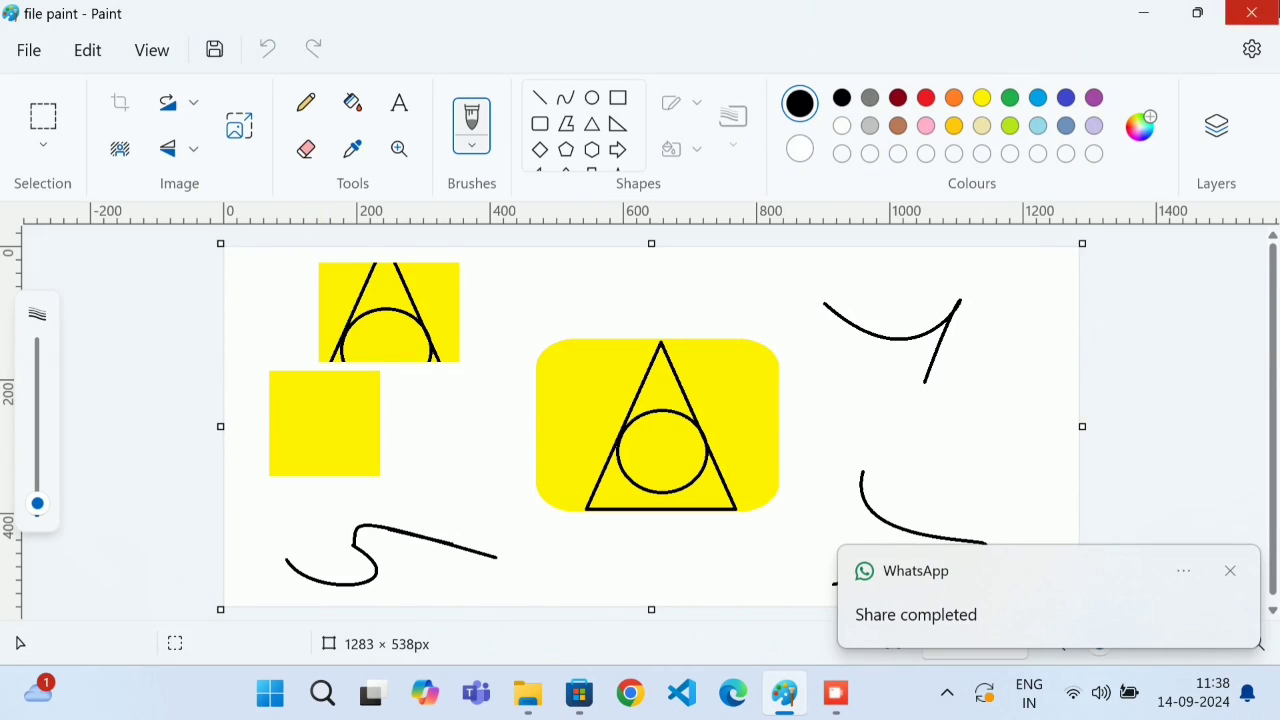
Close Paint and the open File Explorer window, and start Paint again with a blank canvas.
{"action": "left_click", "coordinate": [1251, 12]}
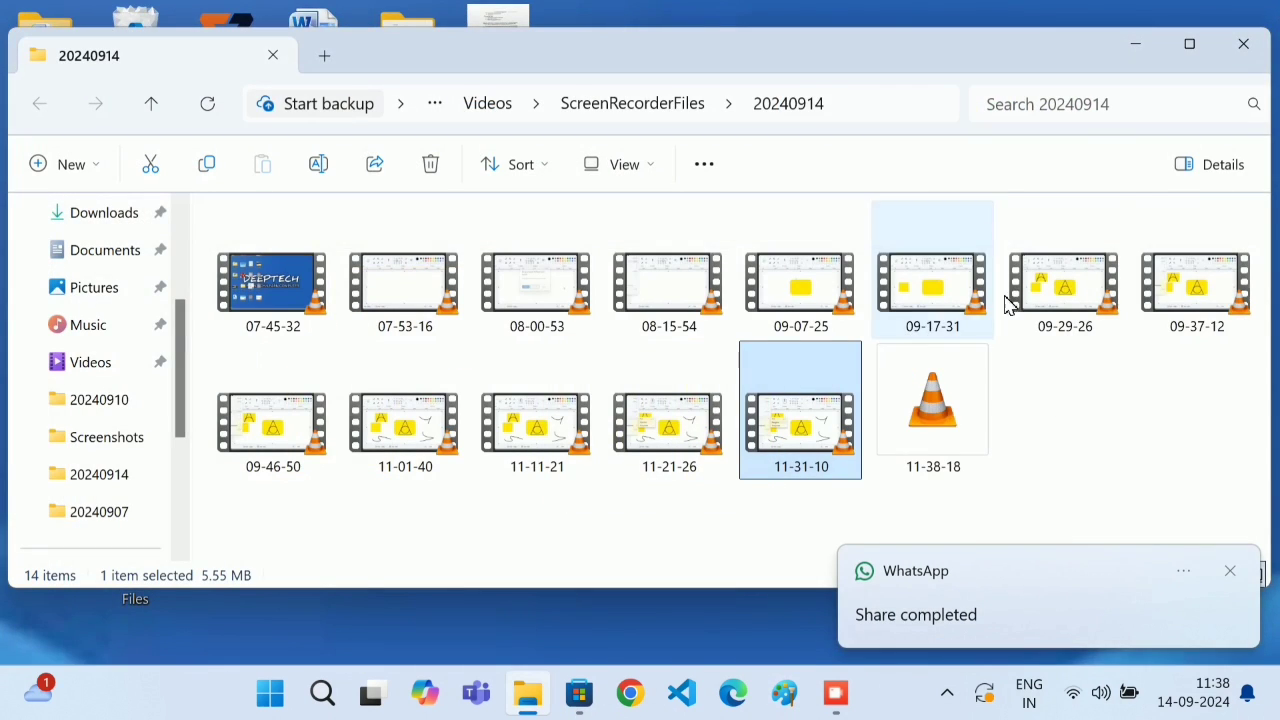
{"action": "left_click", "coordinate": [1244, 44]}
{"action": "left_click", "coordinate": [784, 693]}
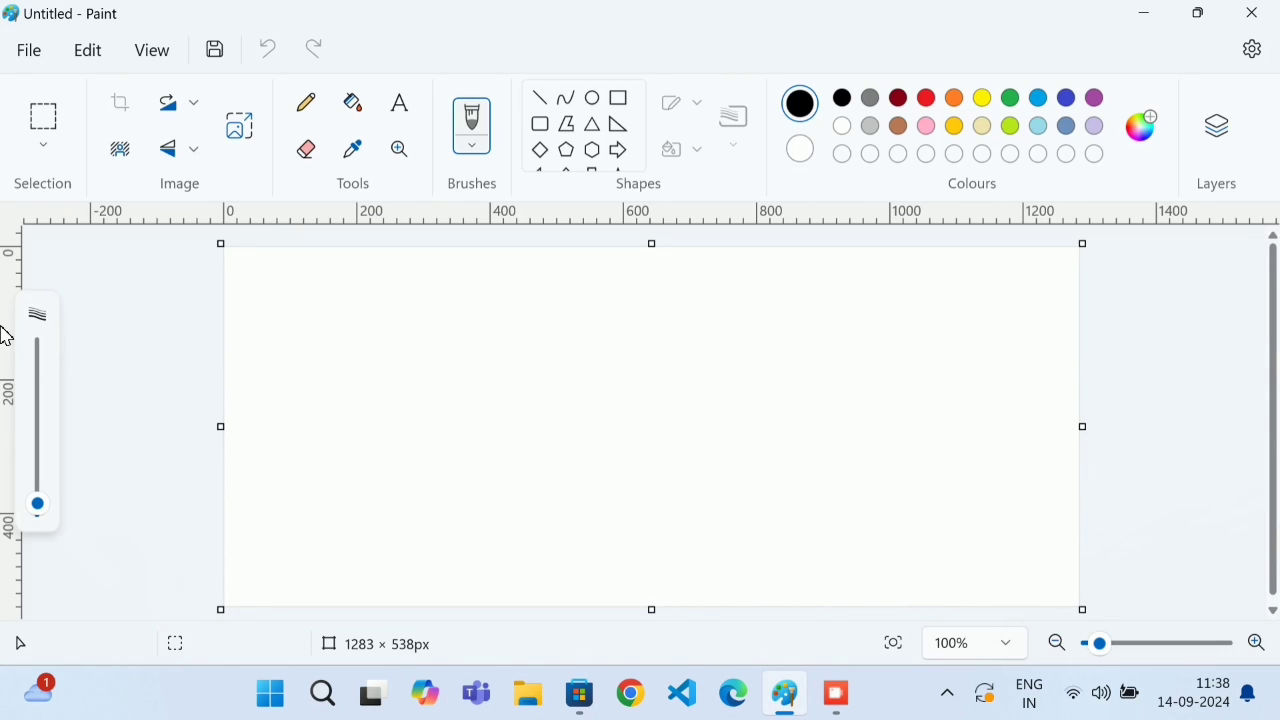
Open the image new1 from the Desktop folder.
{"action": "left_click", "coordinate": [29, 50]}
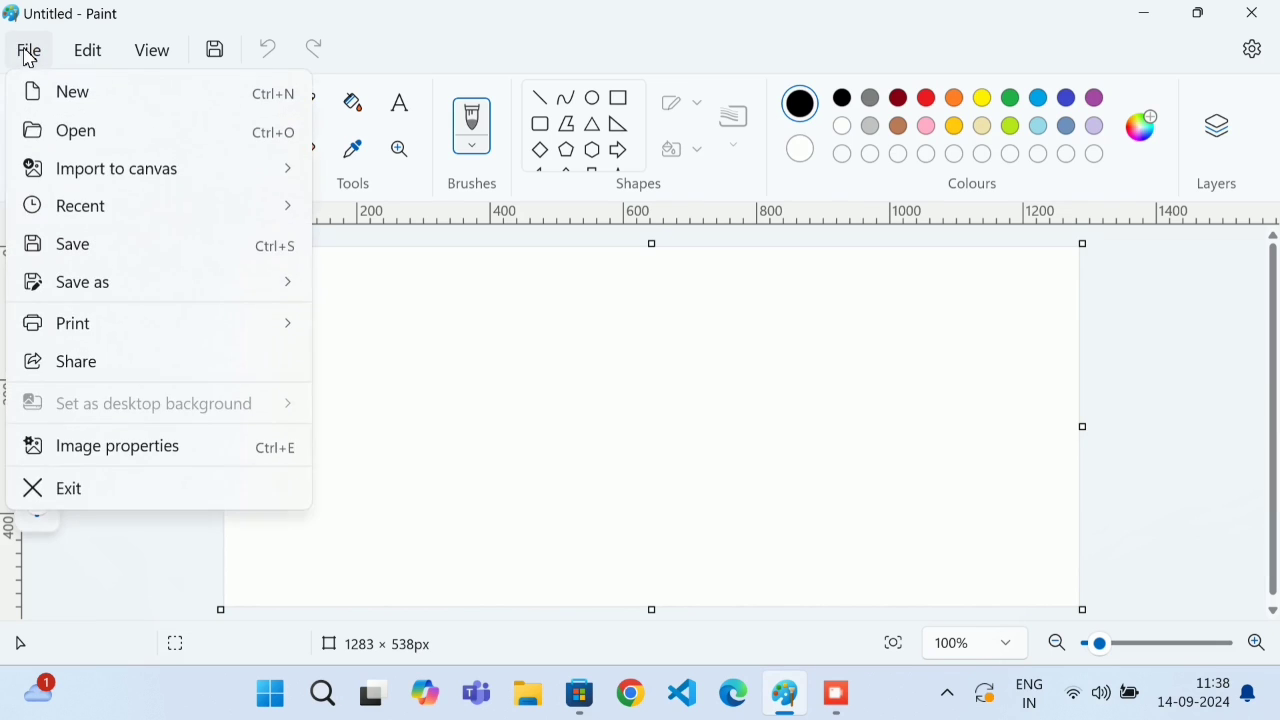
{"action": "left_click", "coordinate": [109, 150]}
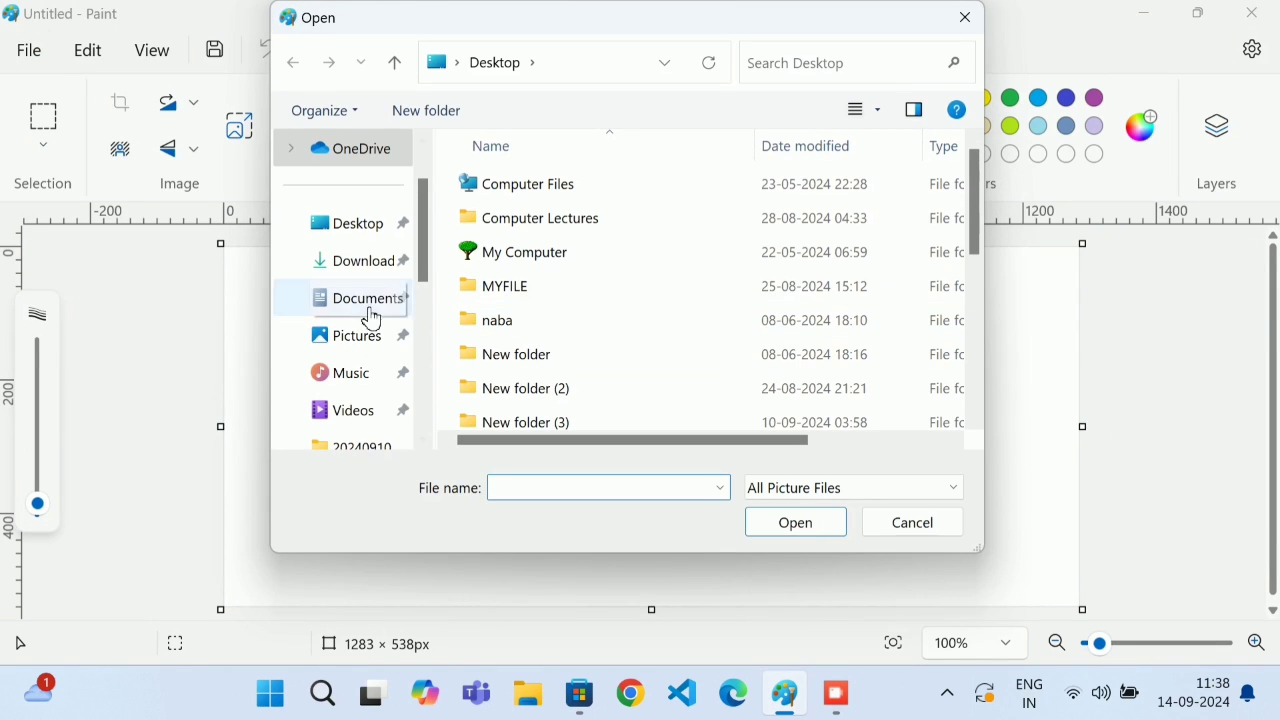
{"action": "left_click", "coordinate": [385, 237]}
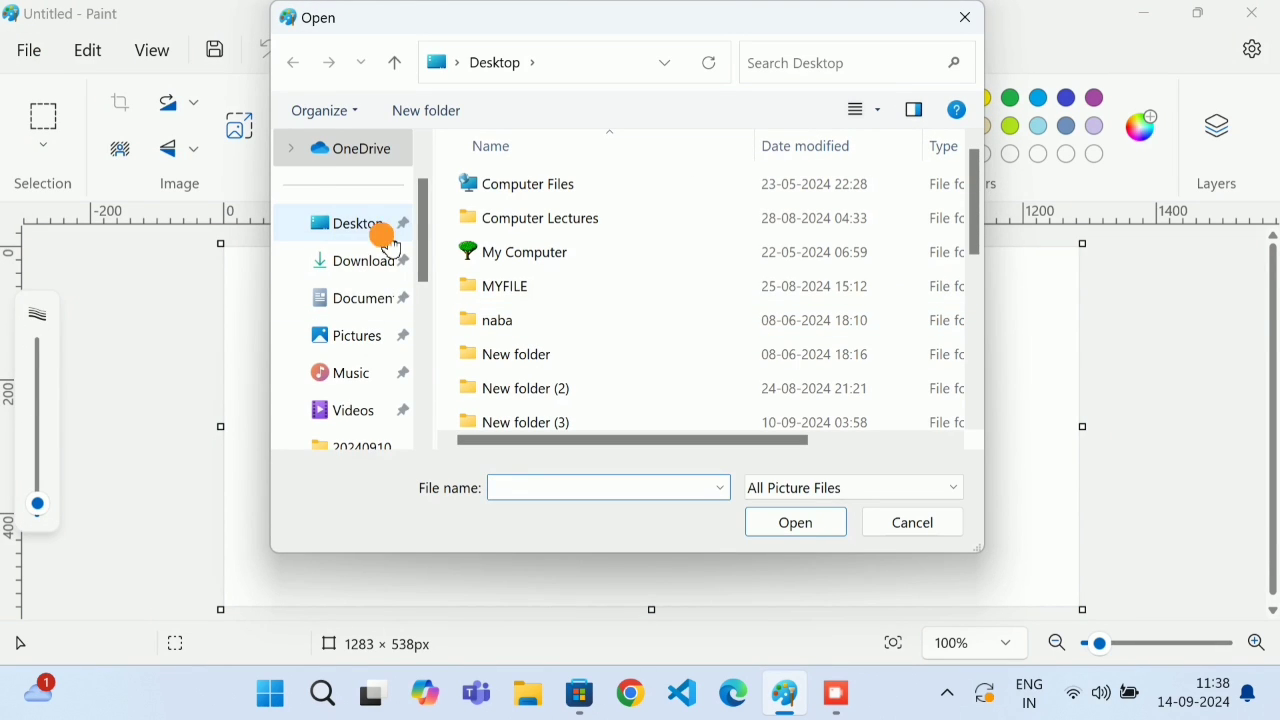
{"action": "left_click", "coordinate": [570, 352]}
{"action": "key", "text": "Down"}
{"action": "scroll", "coordinate": [570, 352], "scroll_direction": "down", "scroll_amount": 3}
{"action": "key", "text": "Down"}
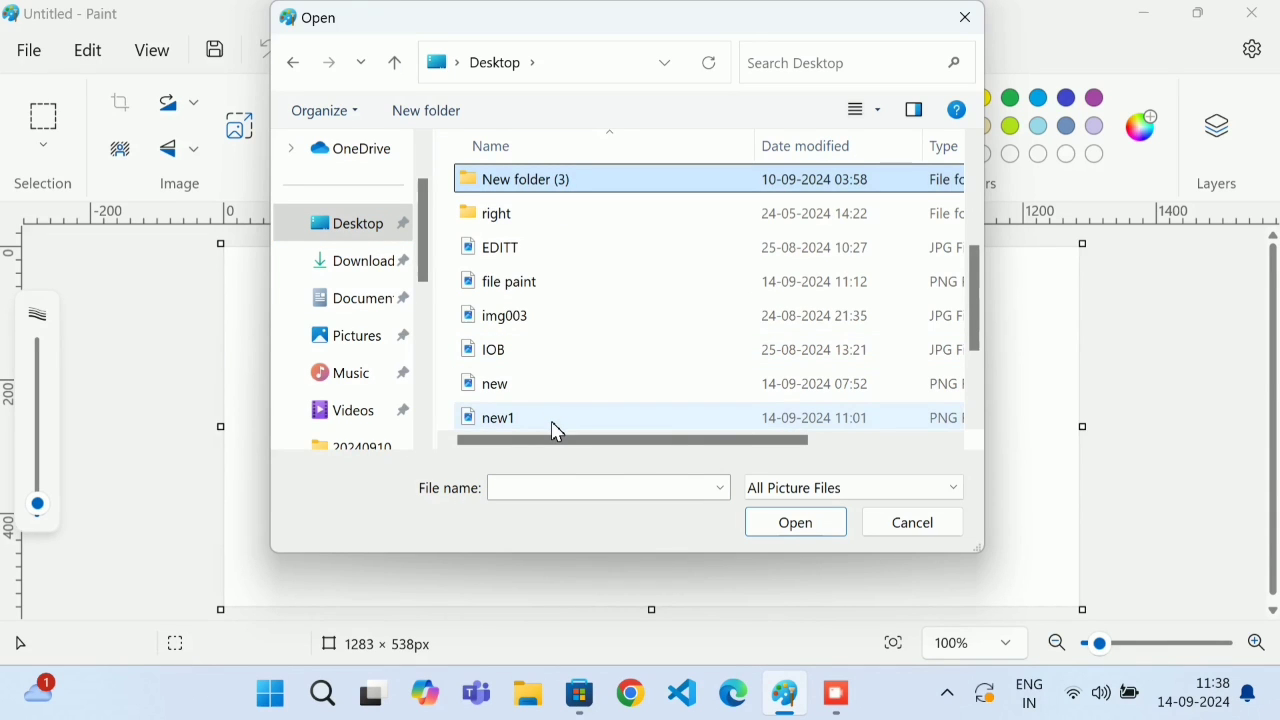
{"action": "double_click", "coordinate": [586, 416]}
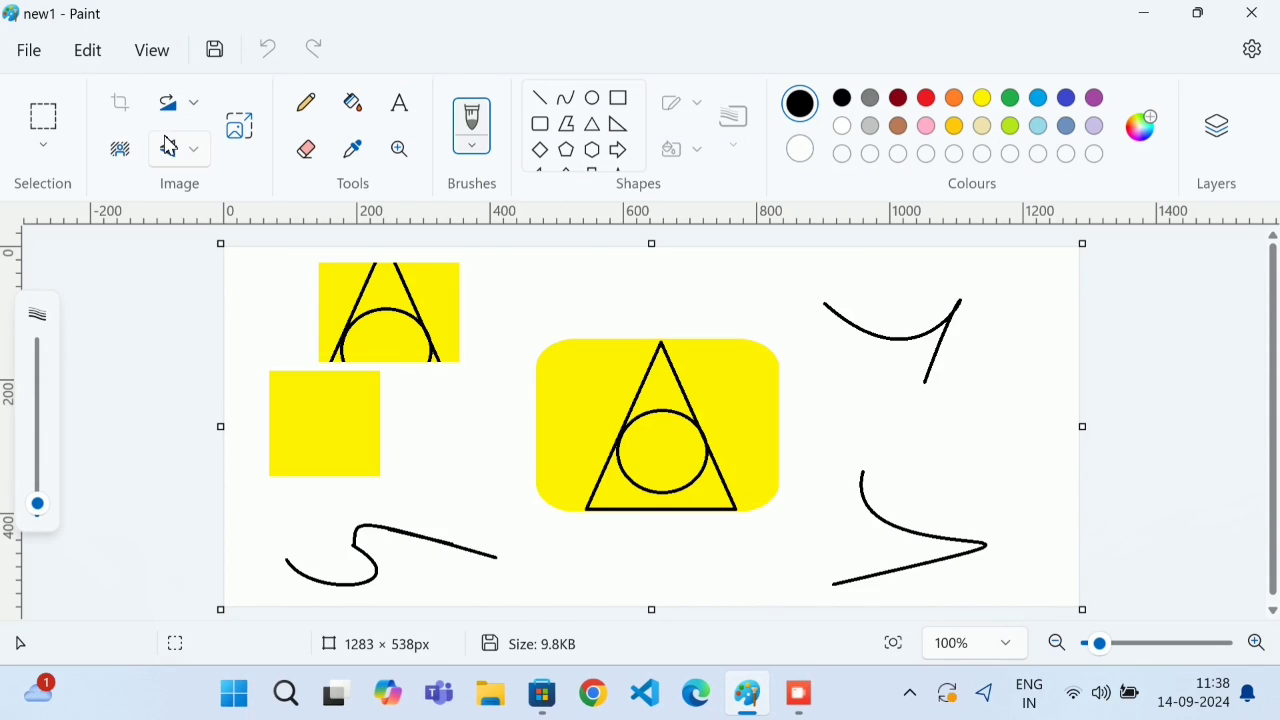
Set the new1 image as the desktop background with the Centre option and minimize Paint to view the desktop.
{"action": "left_click", "coordinate": [29, 50]}
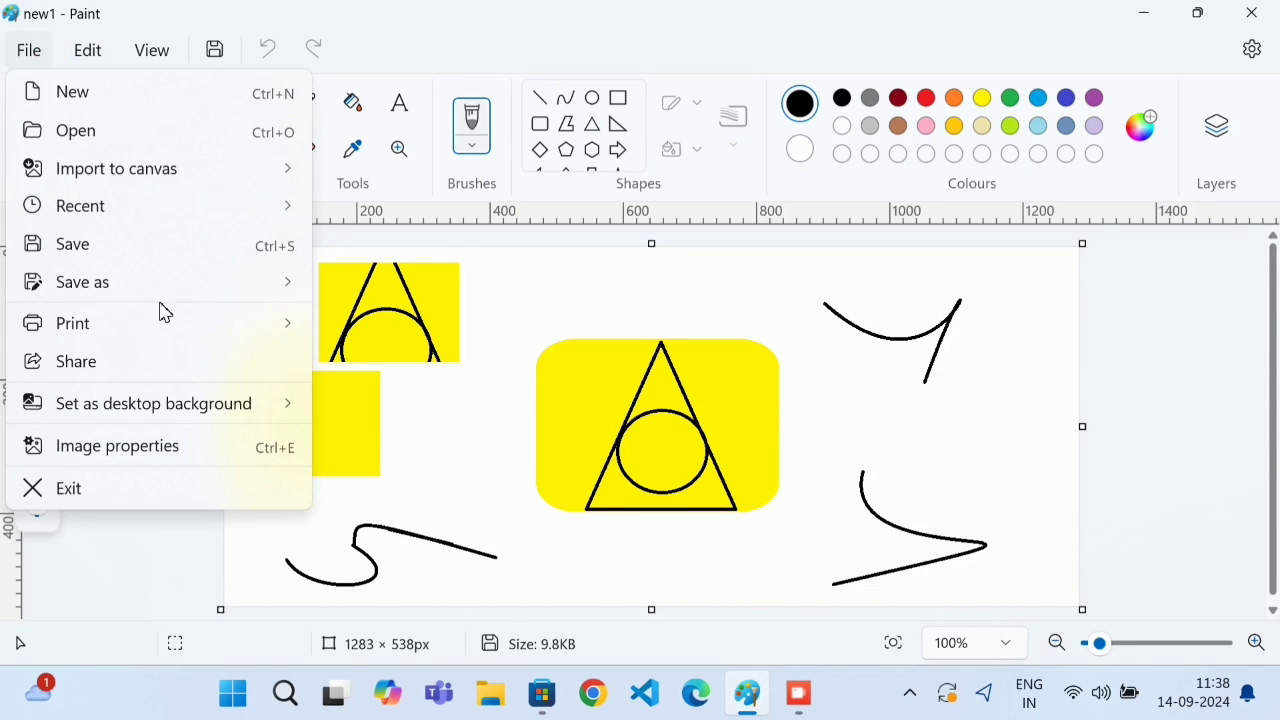
{"action": "mouse_move", "coordinate": [207, 405]}
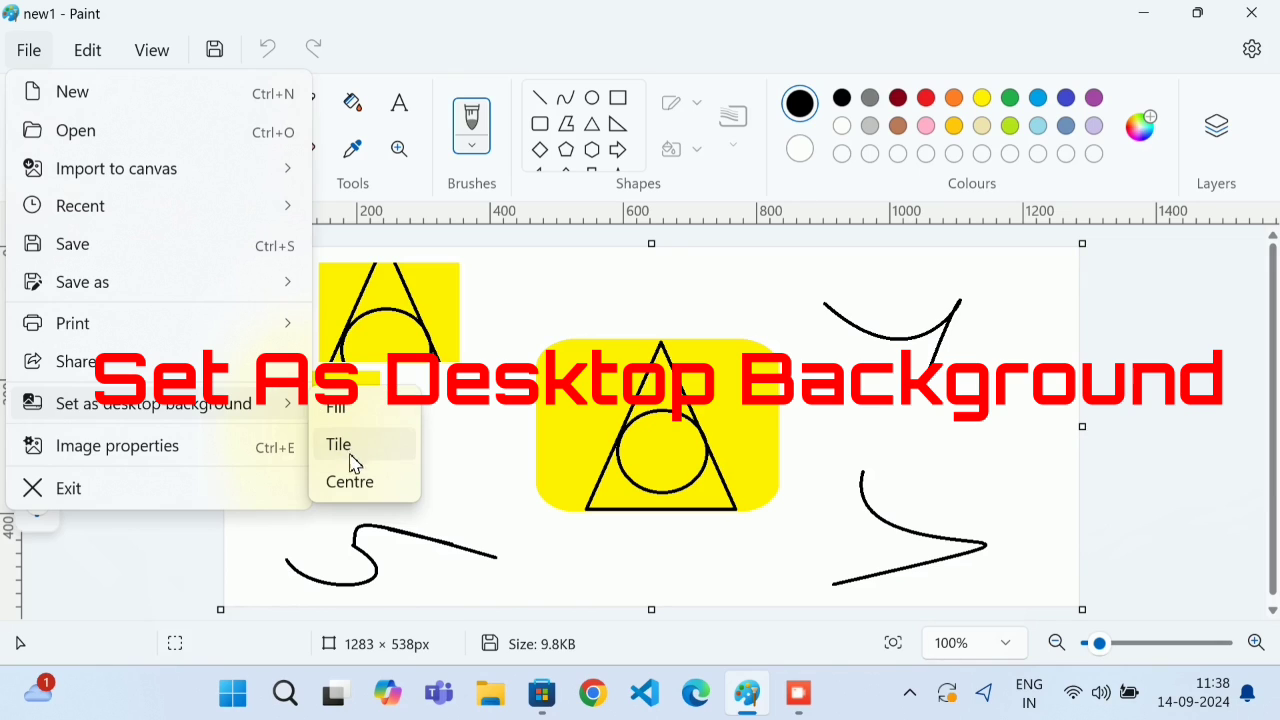
{"action": "left_click", "coordinate": [348, 483]}
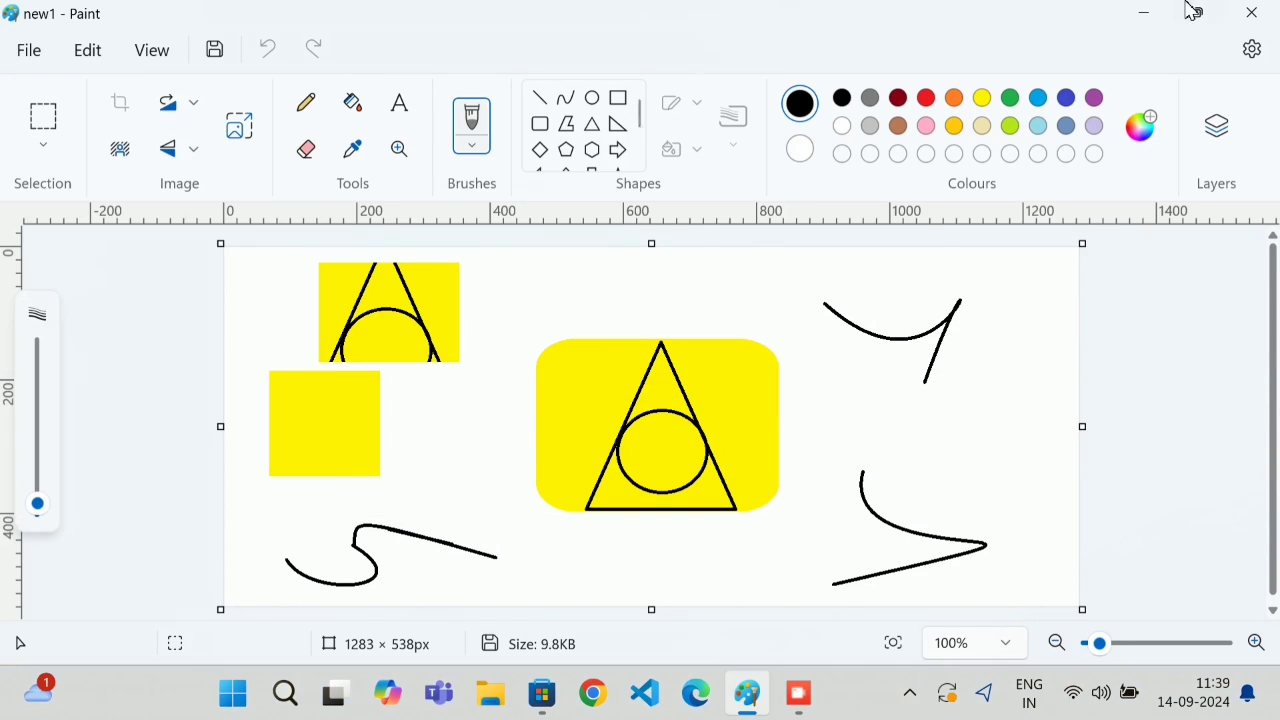
{"action": "double_click", "coordinate": [1134, 20]}
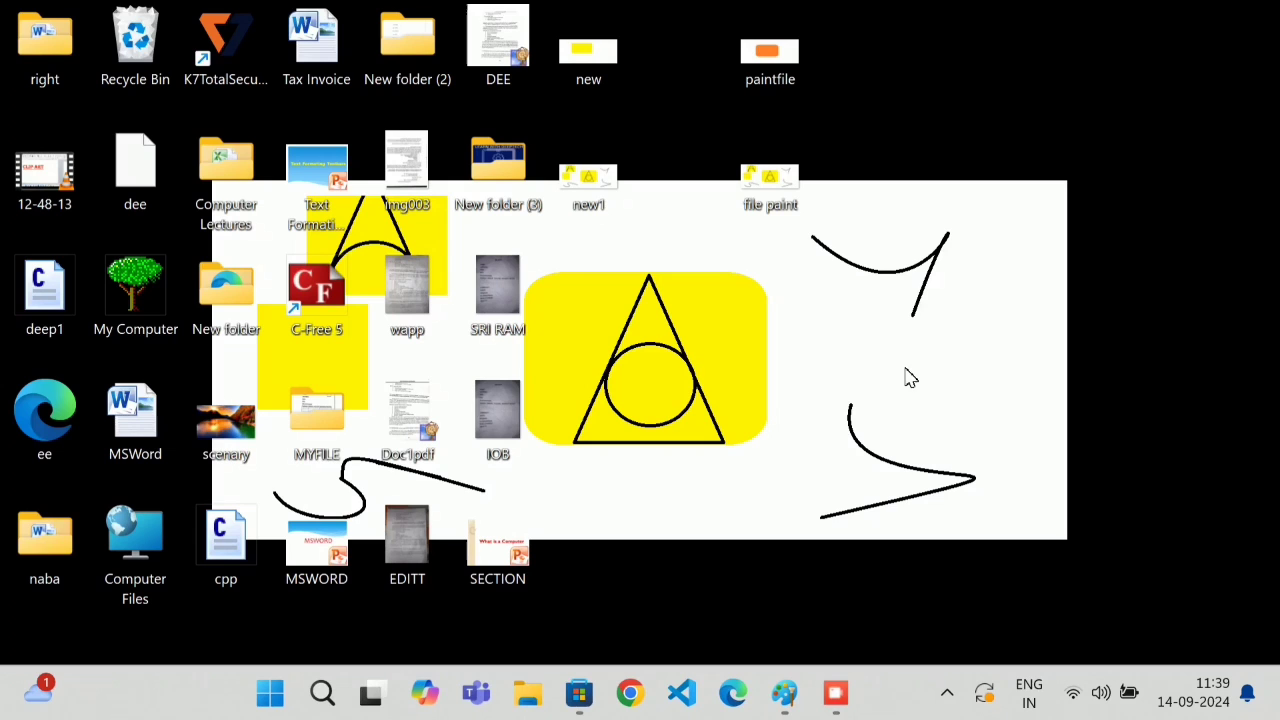
Bring the new1 image back up in Paint and open its image properties.
{"action": "left_click", "coordinate": [836, 692]}
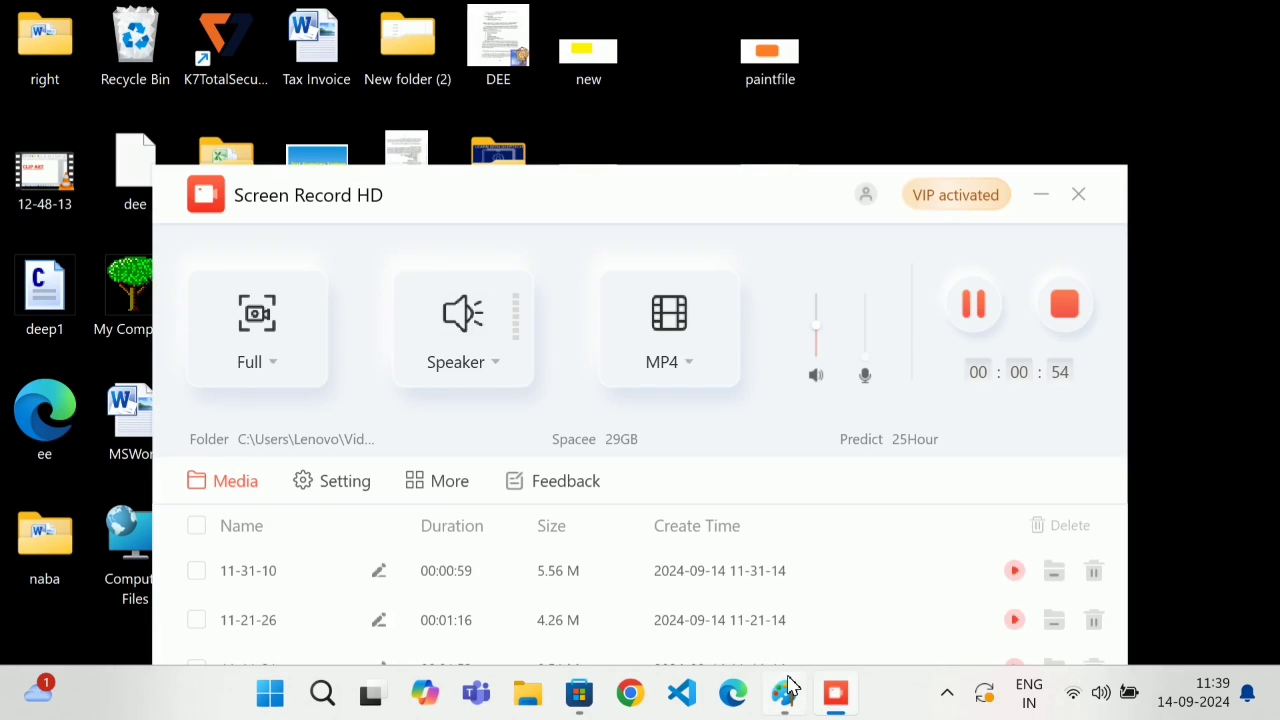
{"action": "left_click", "coordinate": [786, 692]}
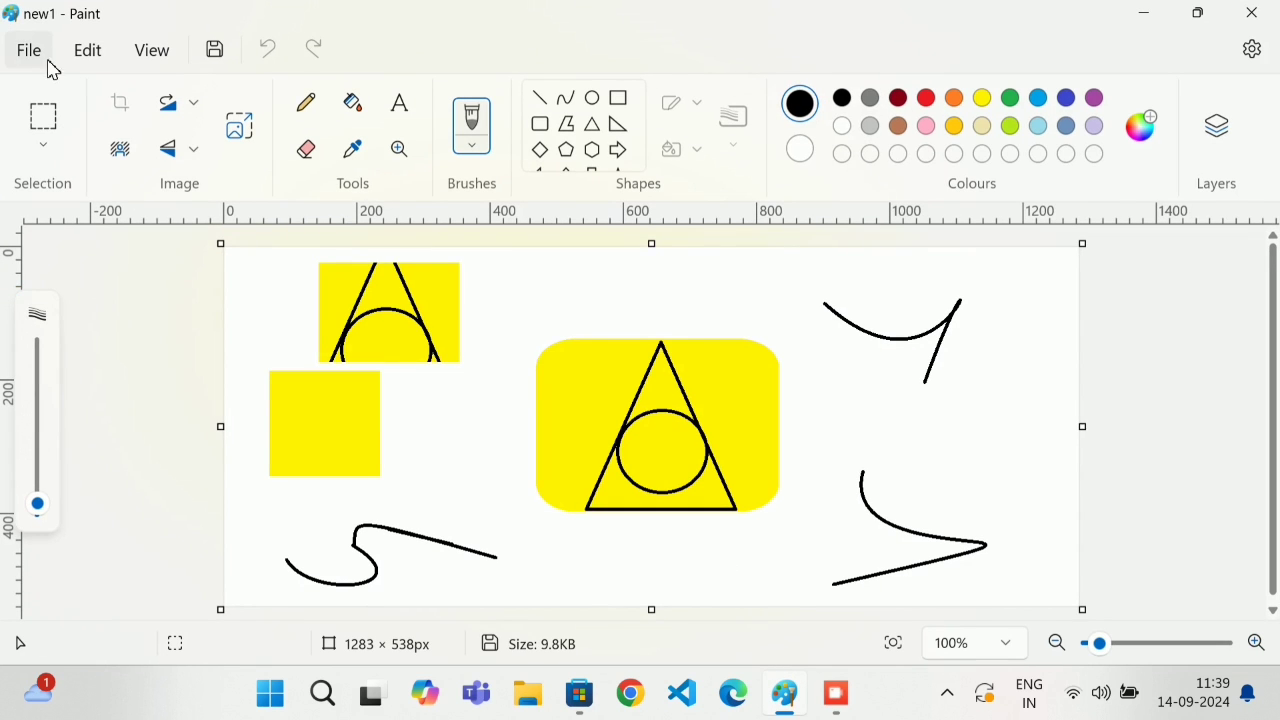
{"action": "left_click", "coordinate": [12, 46]}
{"action": "mouse_move", "coordinate": [130, 288]}
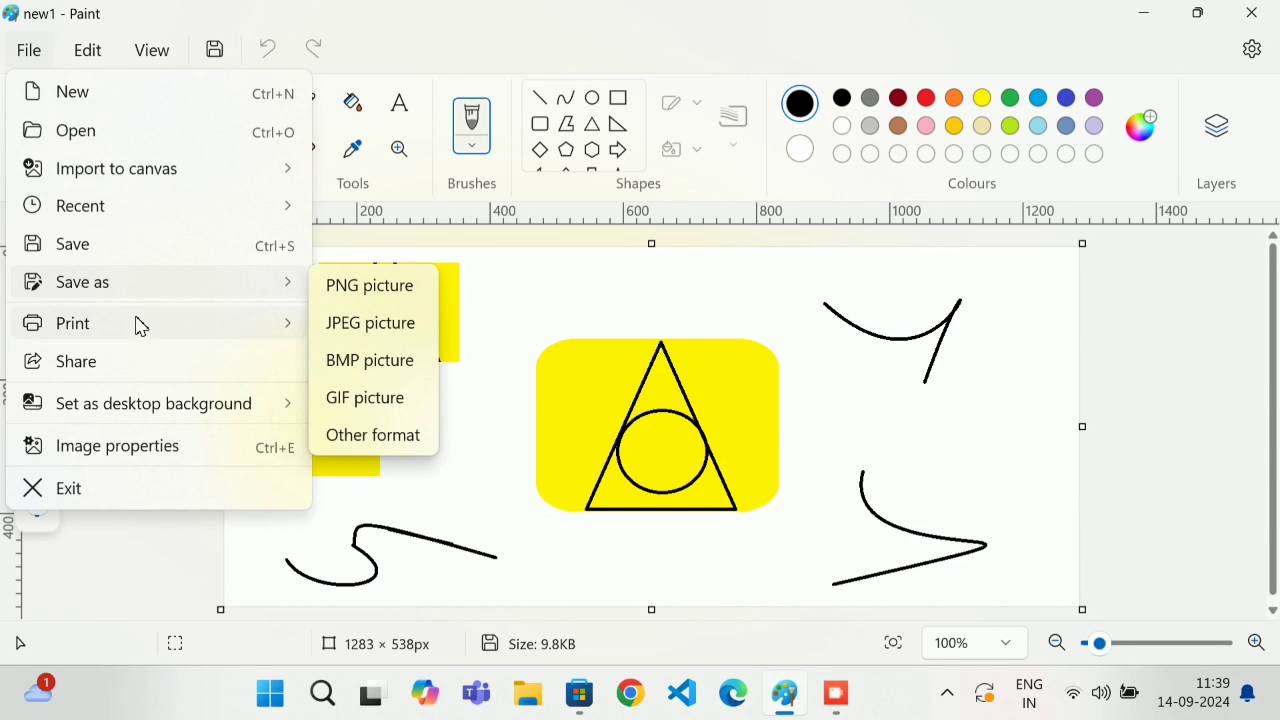
{"action": "left_click", "coordinate": [199, 445]}
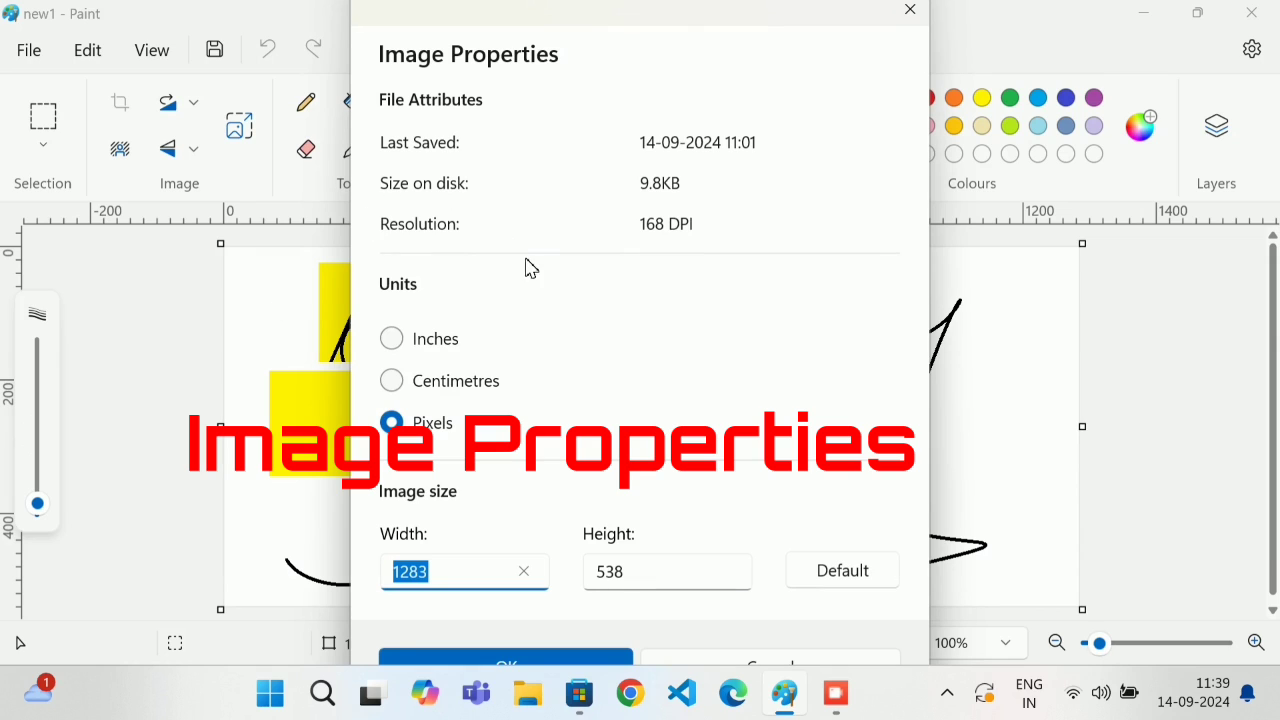
View the image size in inches and centimetres, set the units back to pixels, and close the image properties.
{"action": "left_click", "coordinate": [460, 355]}
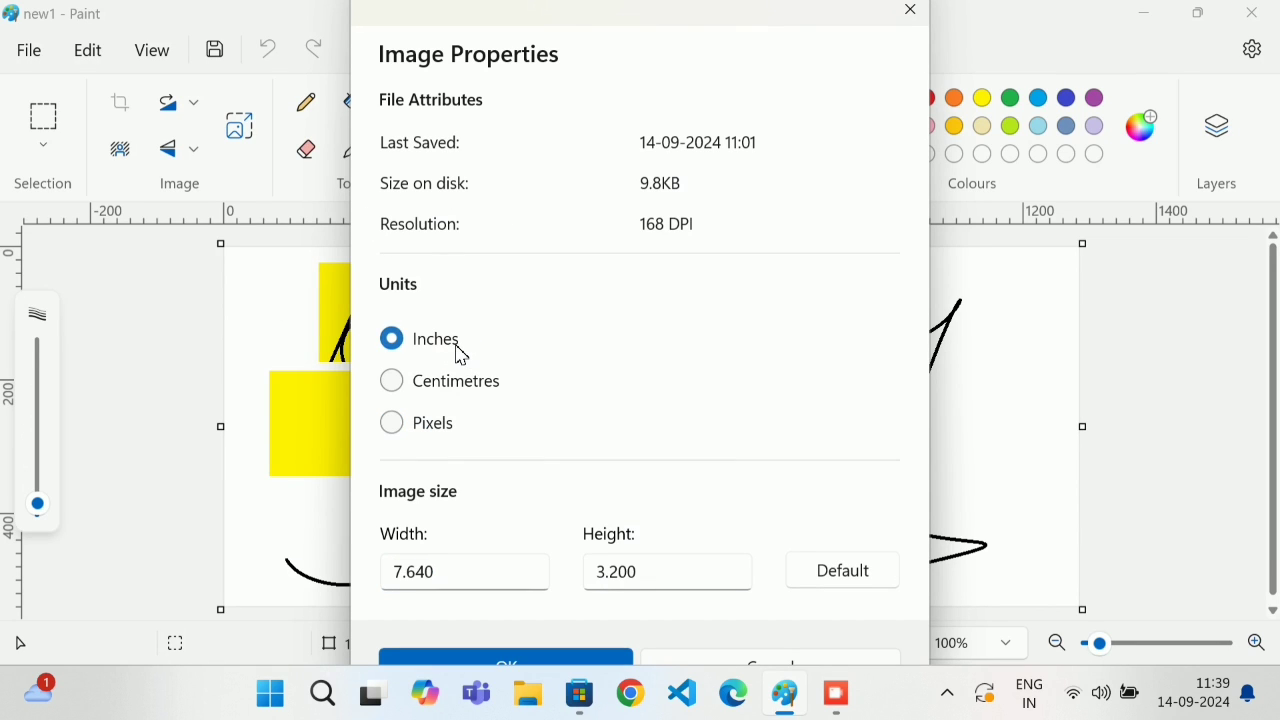
{"action": "left_click", "coordinate": [460, 400]}
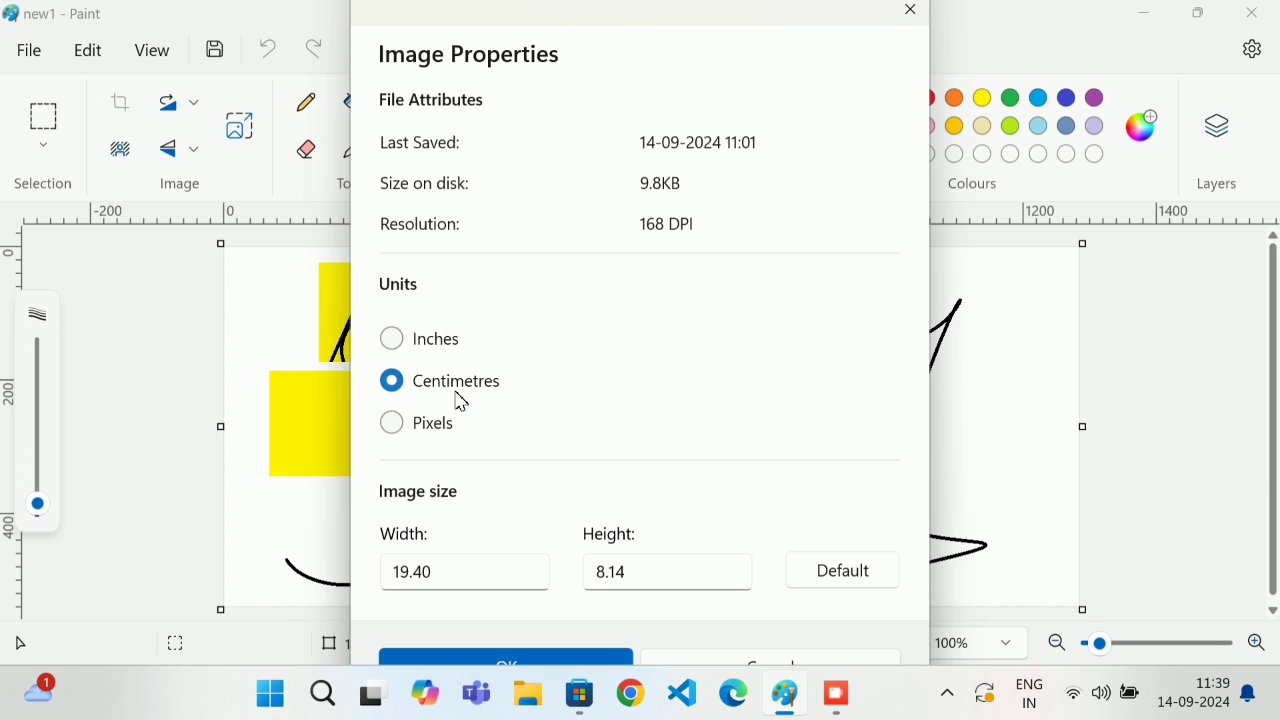
{"action": "left_click", "coordinate": [429, 421]}
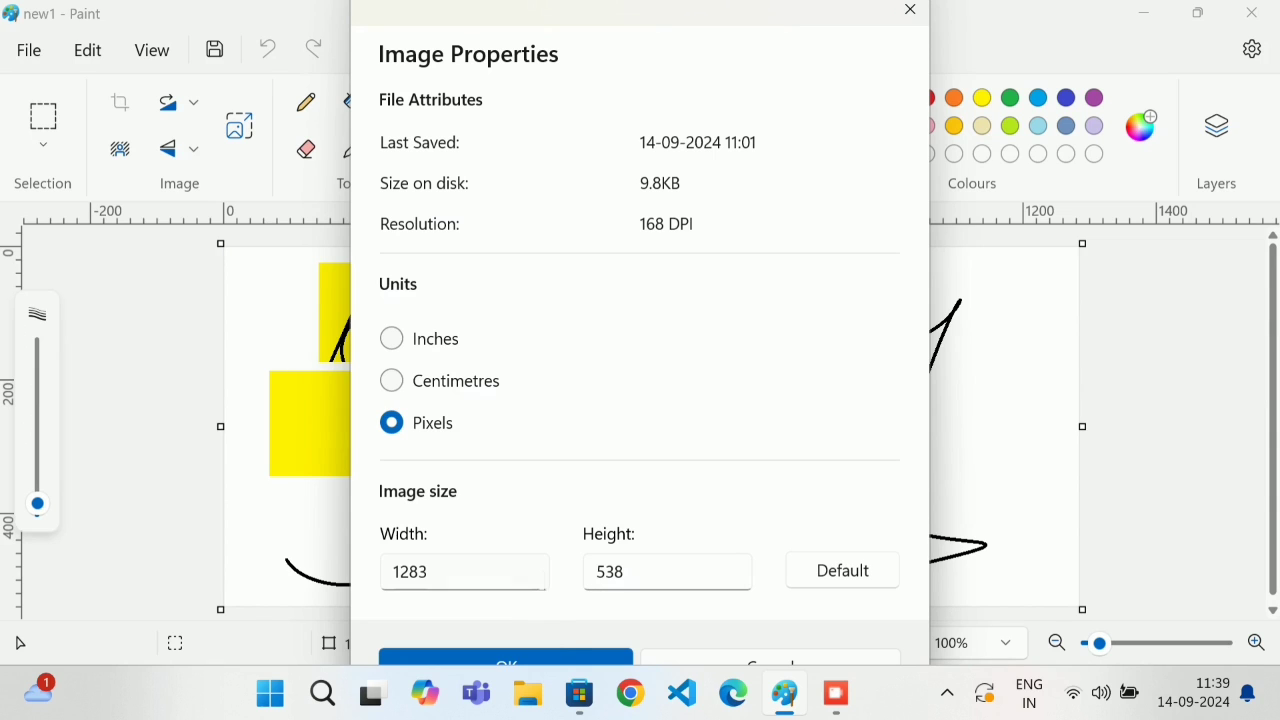
{"action": "left_click", "coordinate": [560, 656]}
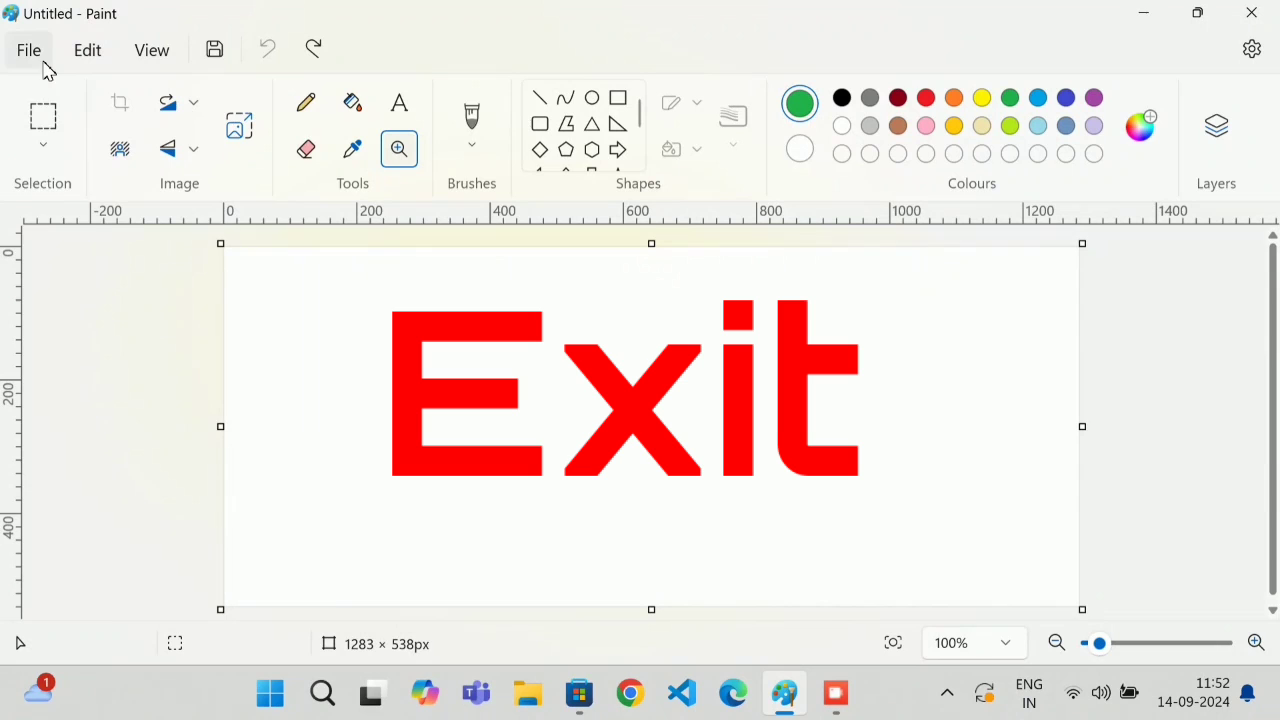
Exit Paint without saving the untitled image.
{"action": "left_click", "coordinate": [40, 58]}
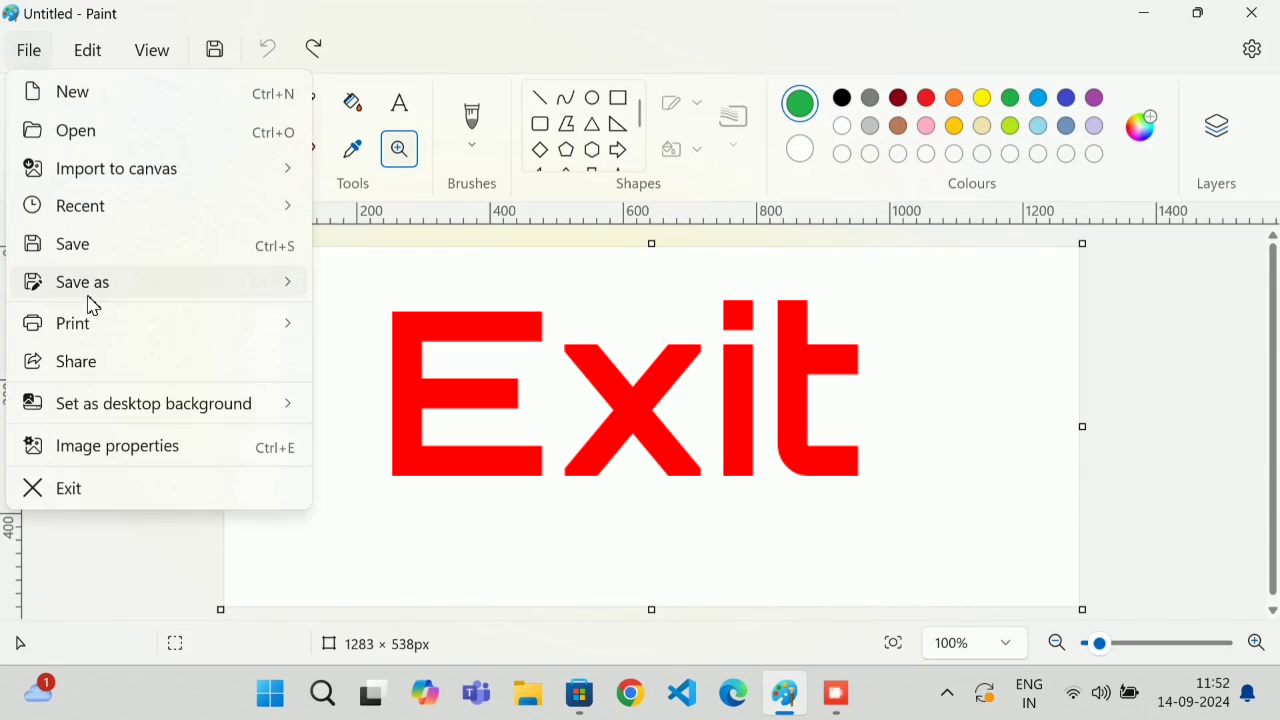
{"action": "left_click", "coordinate": [102, 488]}
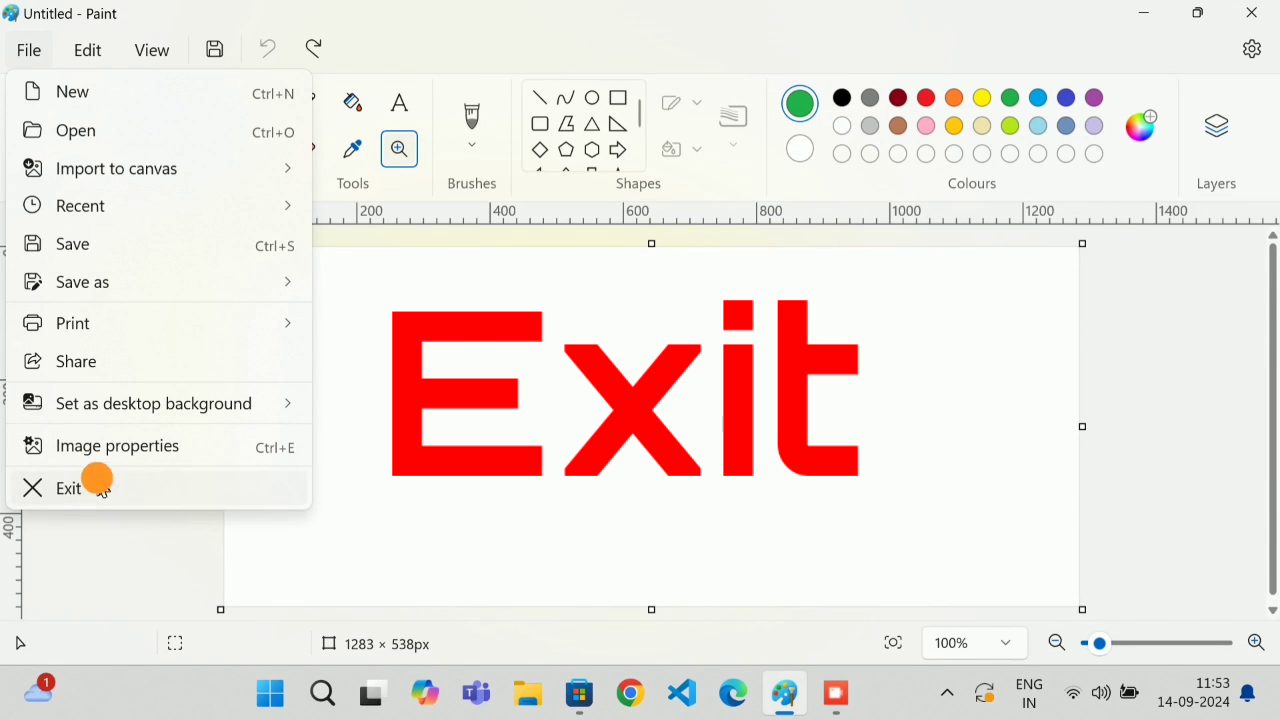
{"action": "left_click", "coordinate": [654, 424]}
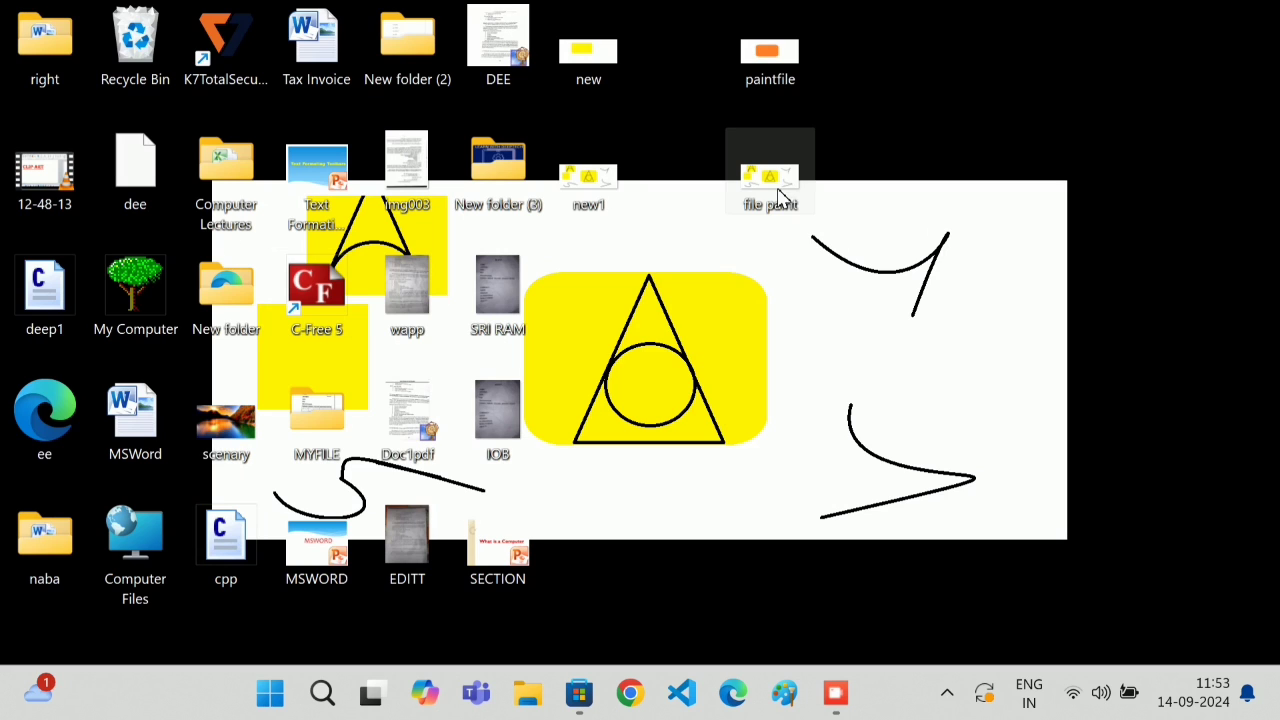
Start Paint again and use the Pencil in orange to draw a five-peak zigzag about 1135 px wide with a baseline across the upper canvas.
{"action": "left_click", "coordinate": [787, 700]}
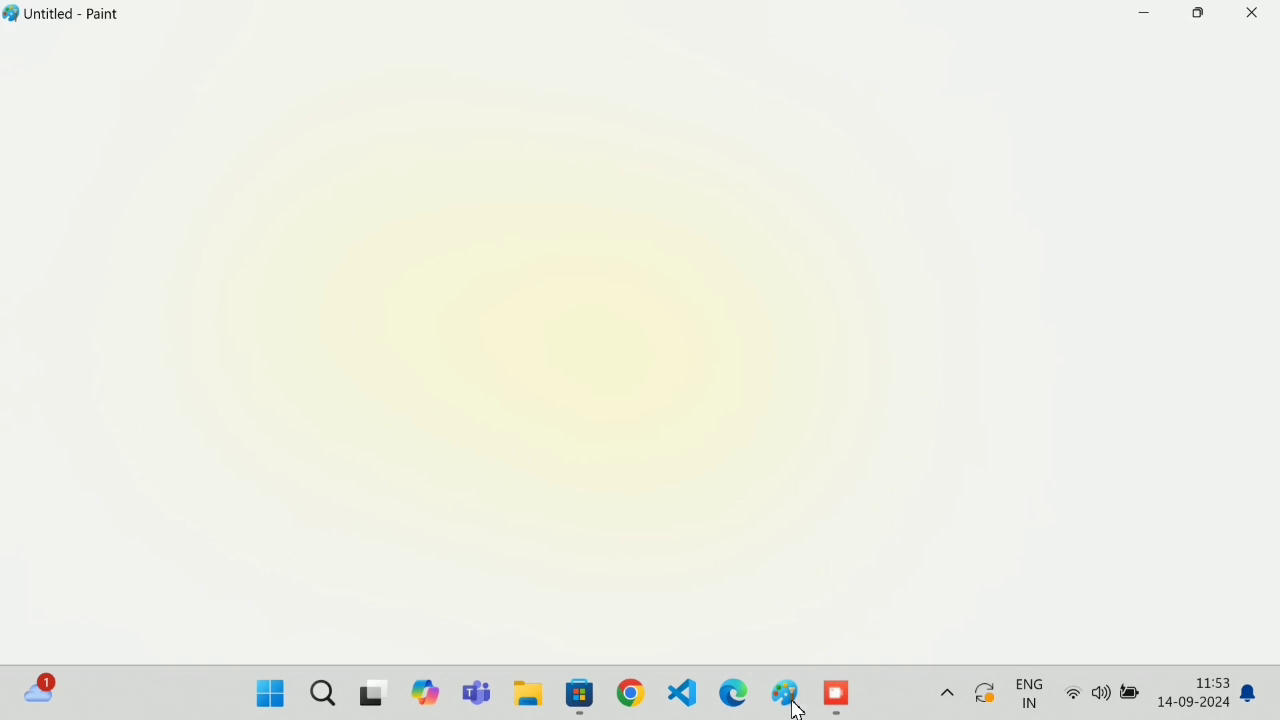
{"action": "left_click", "coordinate": [323, 160]}
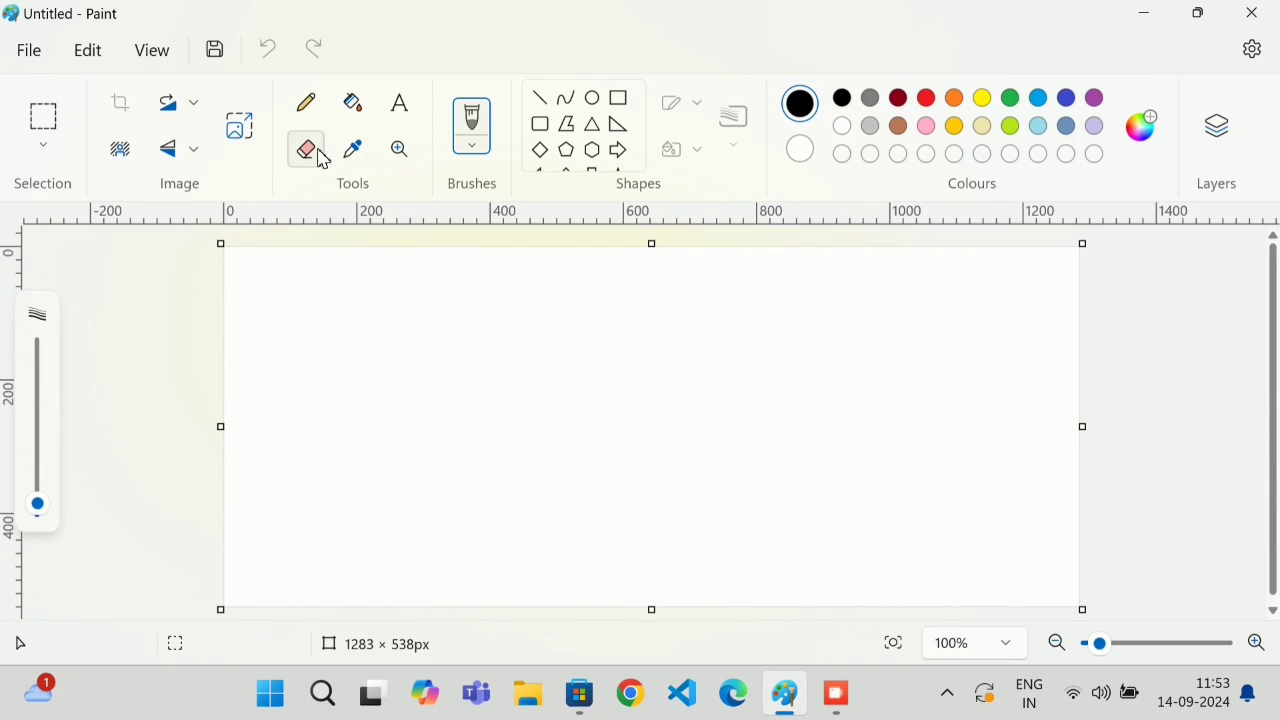
{"action": "left_click", "coordinate": [313, 107]}
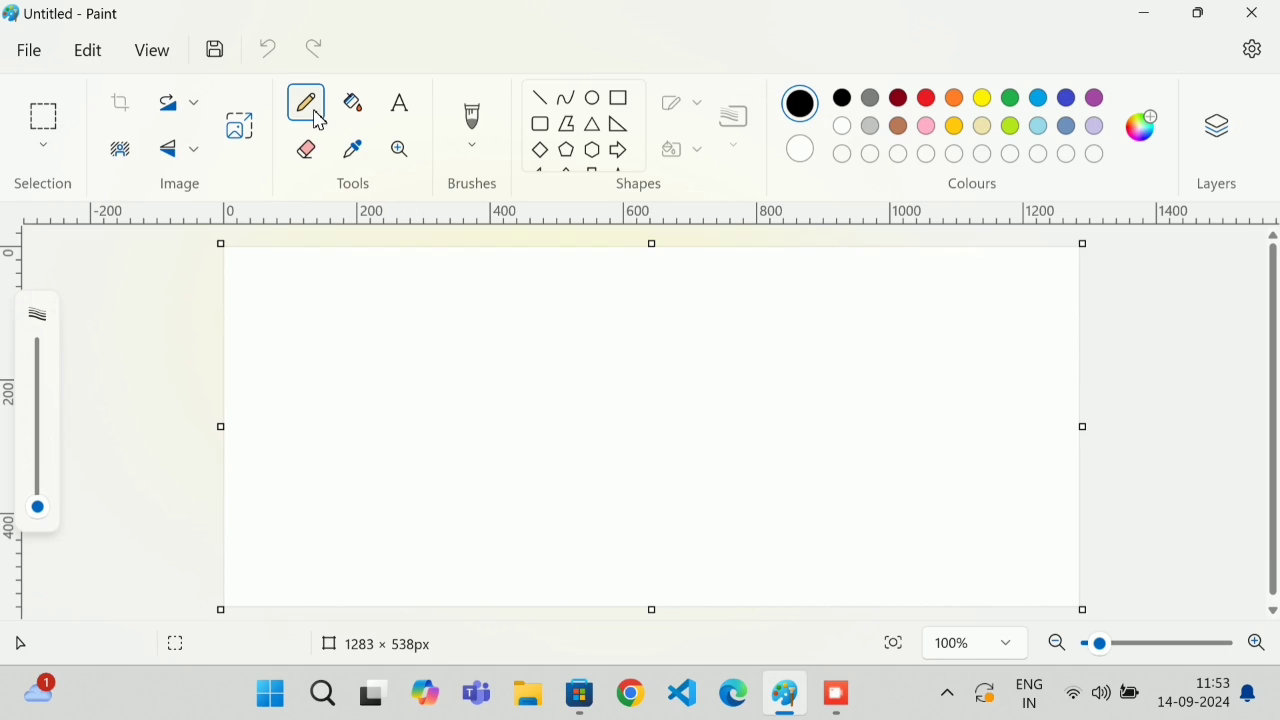
{"action": "left_click", "coordinate": [955, 98]}
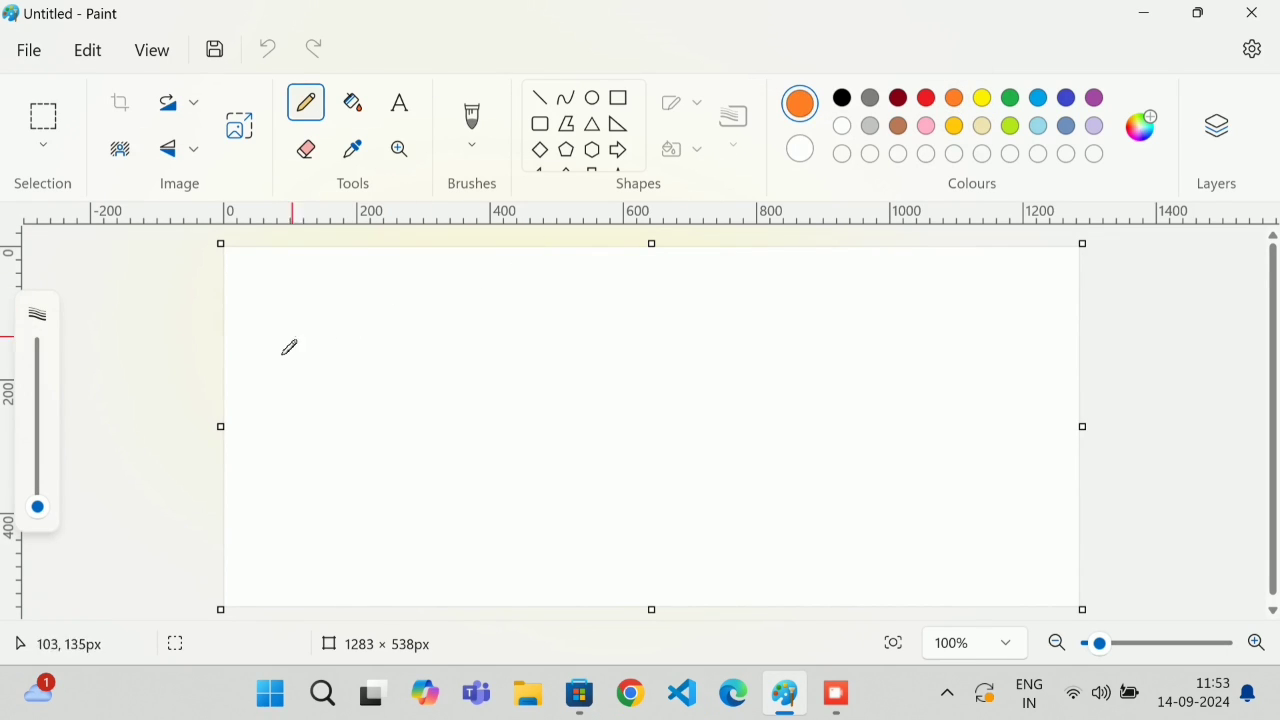
{"action": "mouse_move", "coordinate": [236, 378]}
{"action": "left_mouse_down"}
{"action": "mouse_move", "coordinate": [306, 262]}
{"action": "mouse_move", "coordinate": [346, 297]}
{"action": "mouse_move", "coordinate": [390, 375]}
{"action": "mouse_move", "coordinate": [480, 260]}
{"action": "mouse_move", "coordinate": [556, 383]}
{"action": "mouse_move", "coordinate": [595, 258]}
{"action": "mouse_move", "coordinate": [663, 367]}
{"action": "mouse_move", "coordinate": [698, 336]}
{"action": "mouse_move", "coordinate": [729, 255]}
{"action": "mouse_move", "coordinate": [808, 374]}
{"action": "mouse_move", "coordinate": [849, 337]}
{"action": "mouse_move", "coordinate": [894, 251]}
{"action": "mouse_move", "coordinate": [994, 378]}
{"action": "left_mouse_up"}
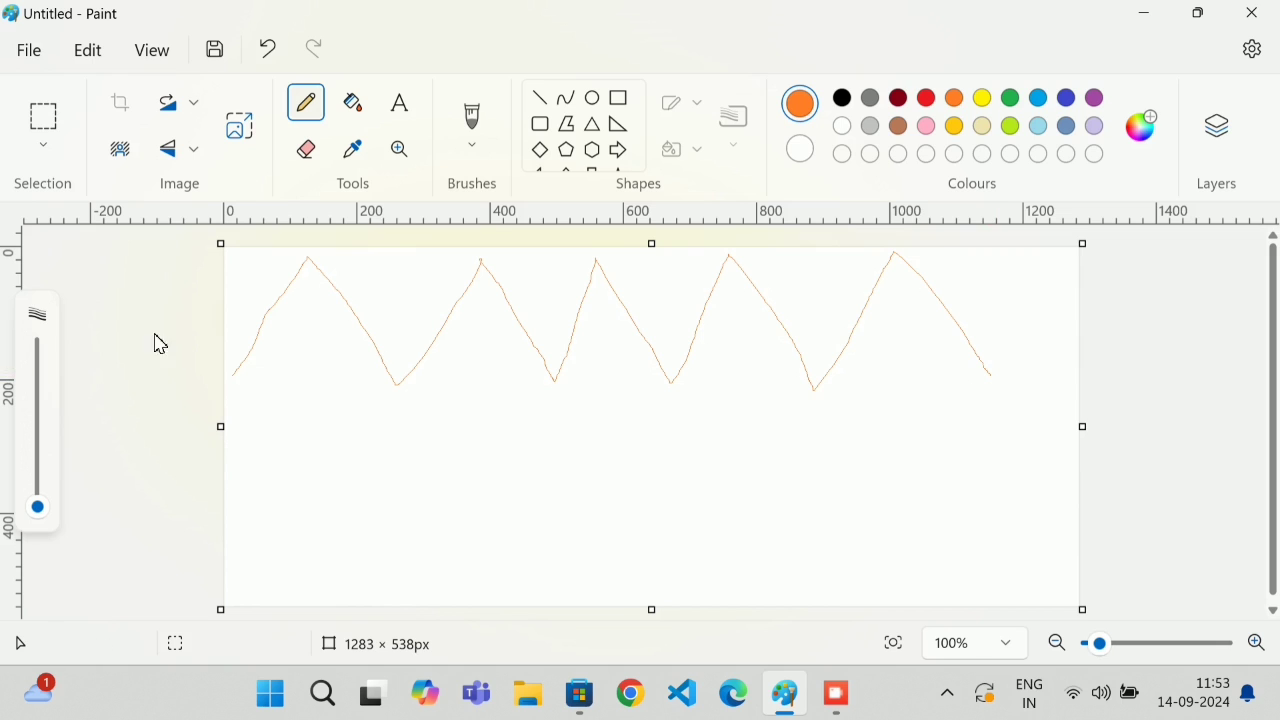
{"action": "mouse_move", "coordinate": [234, 373]}
{"action": "left_mouse_down"}
{"action": "mouse_move", "coordinate": [480, 389]}
{"action": "mouse_move", "coordinate": [853, 359]}
{"action": "mouse_move", "coordinate": [949, 368]}
{"action": "left_mouse_up"}
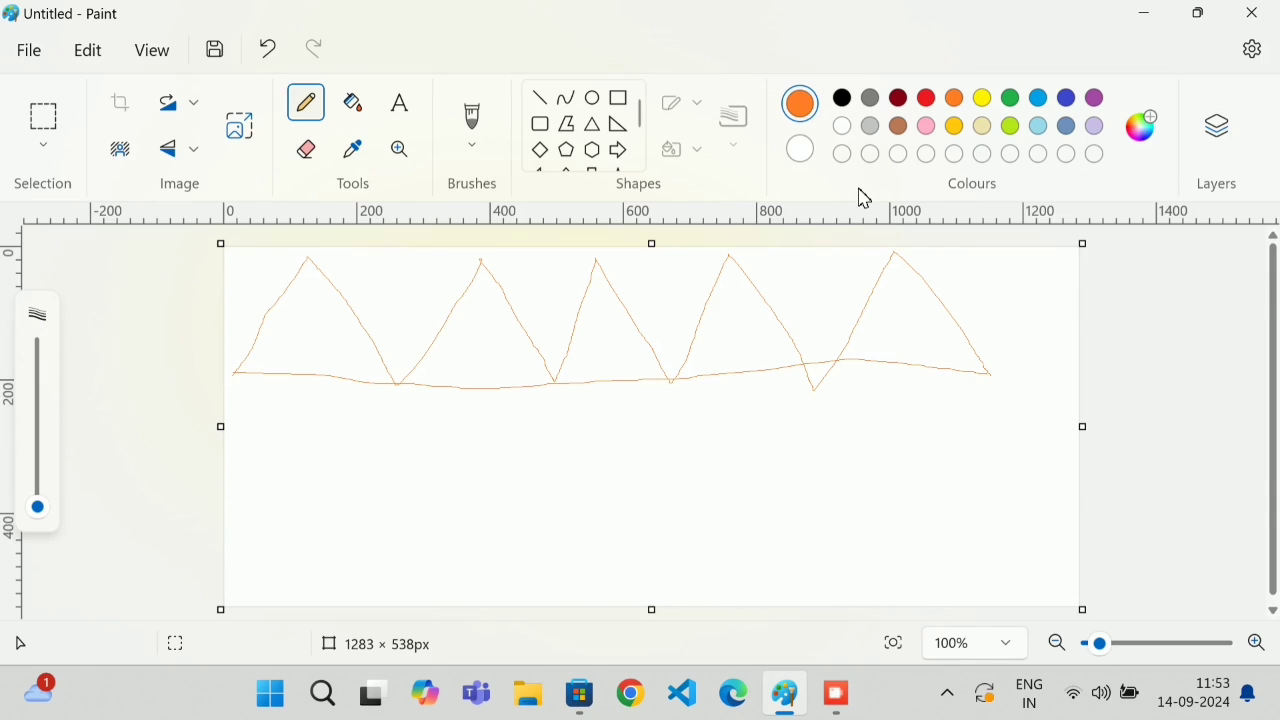
Fill the first four triangles with green, try filling the fifth, and undo that last fill.
{"action": "left_click", "coordinate": [1010, 100]}
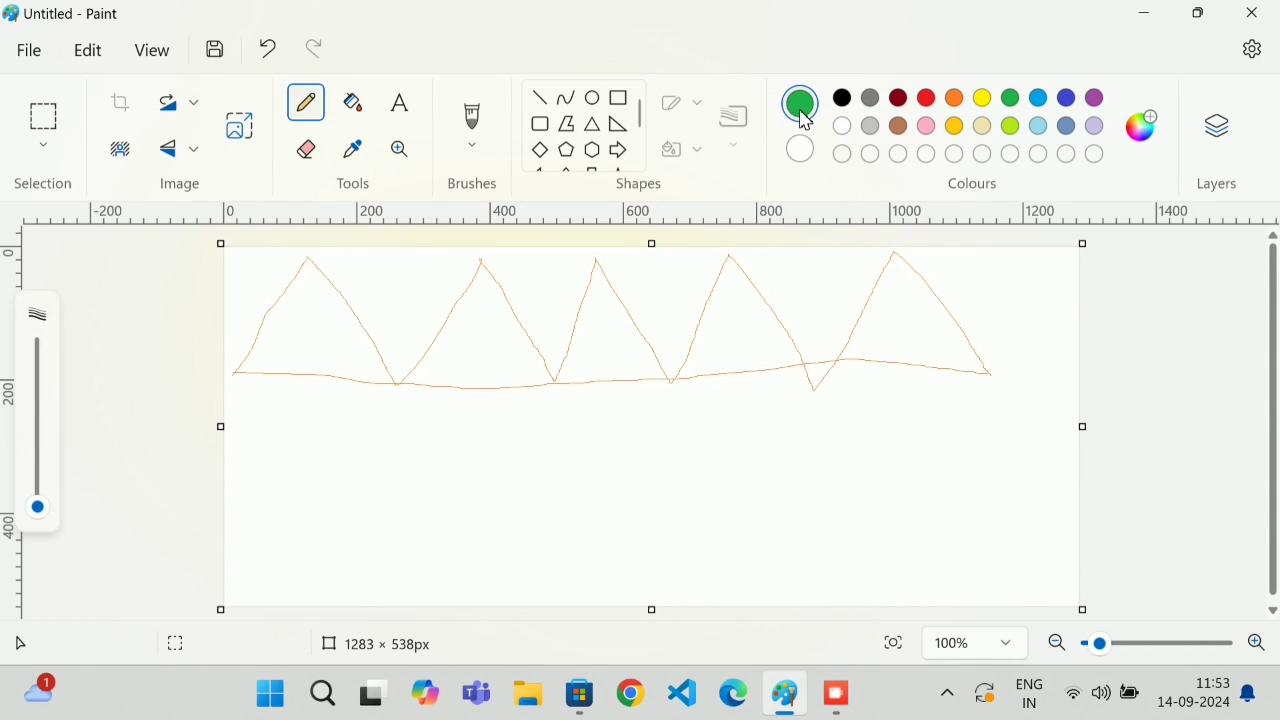
{"action": "left_click", "coordinate": [361, 110]}
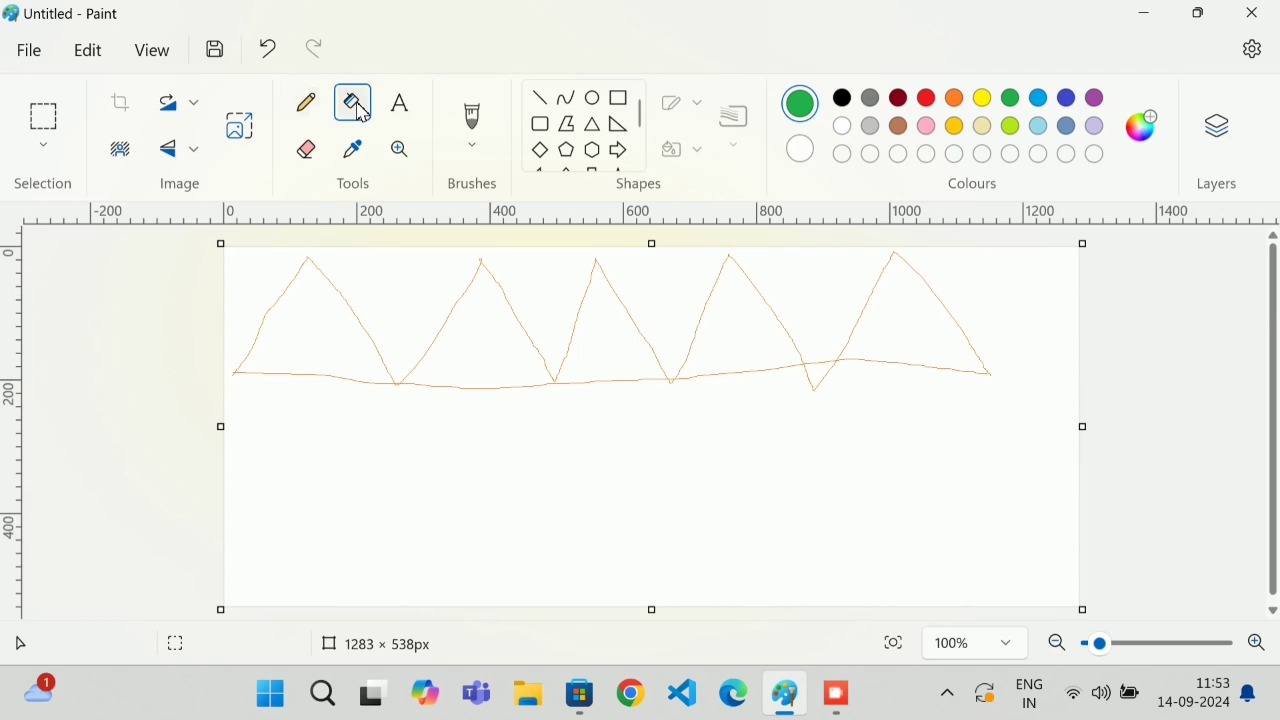
{"action": "left_click", "coordinate": [326, 340]}
{"action": "left_click", "coordinate": [488, 348]}
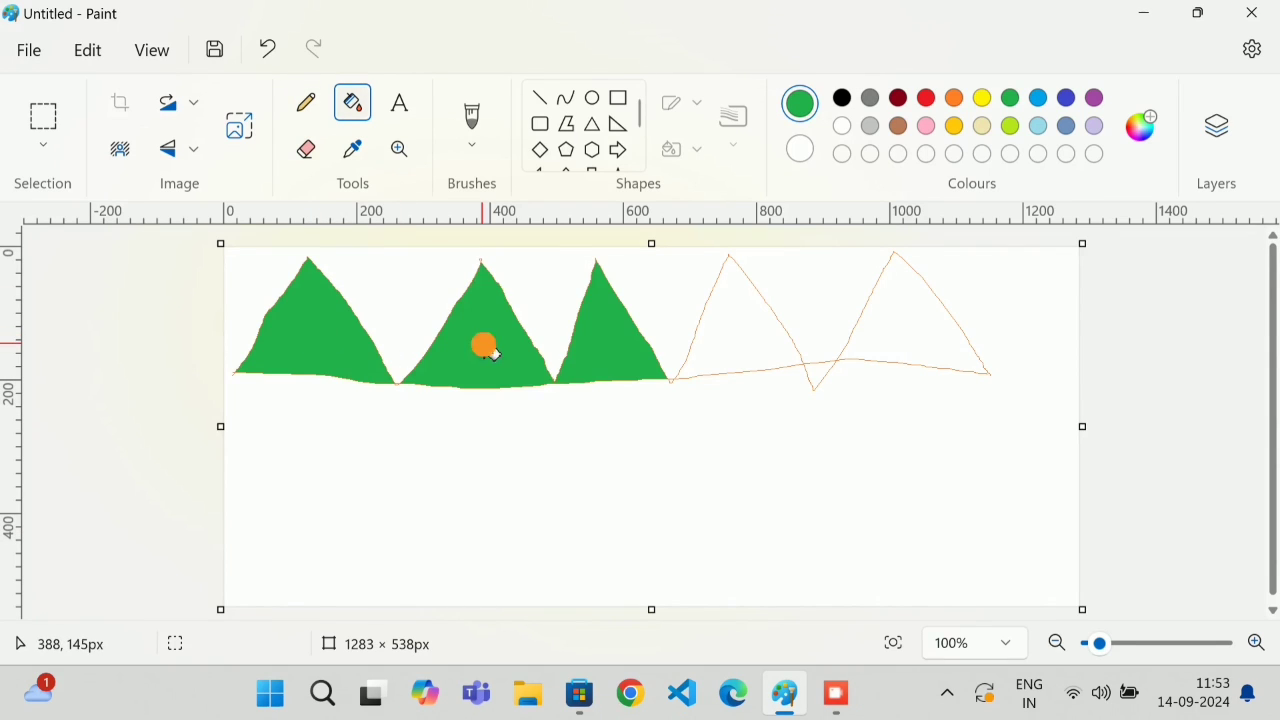
{"action": "left_click", "coordinate": [730, 338]}
{"action": "left_click", "coordinate": [893, 362]}
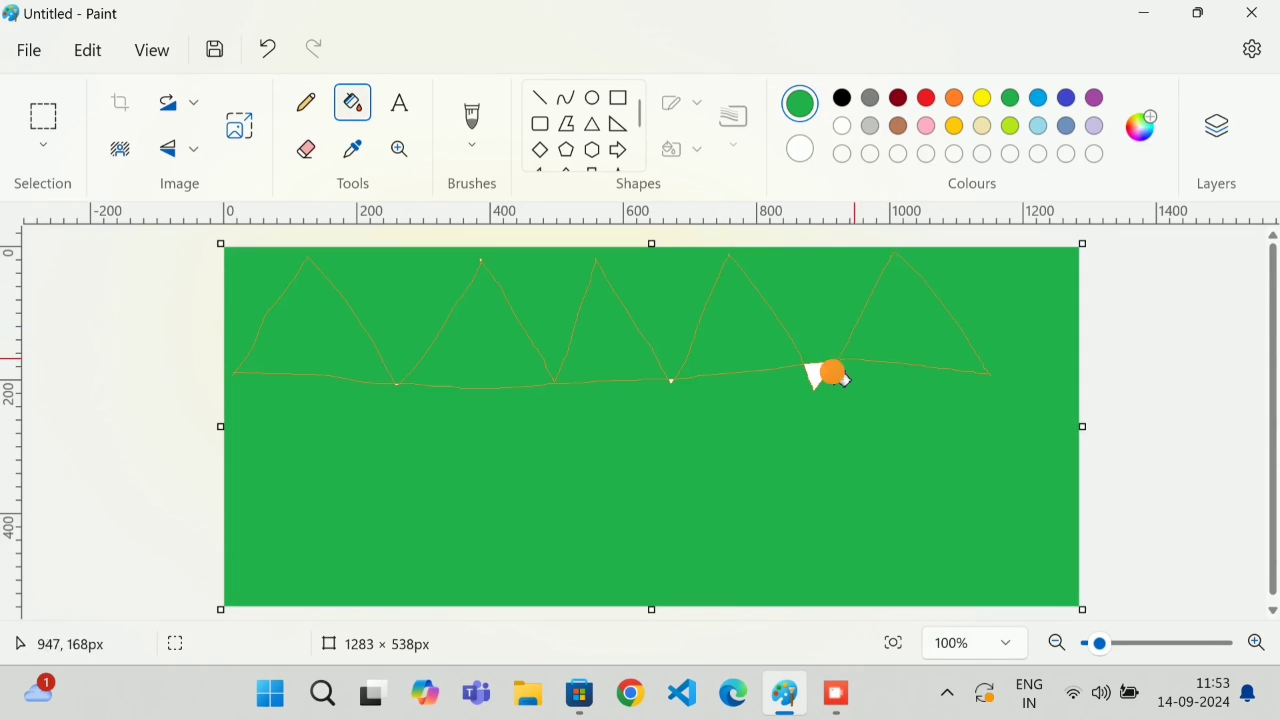
{"action": "key", "text": "ctrl+z"}
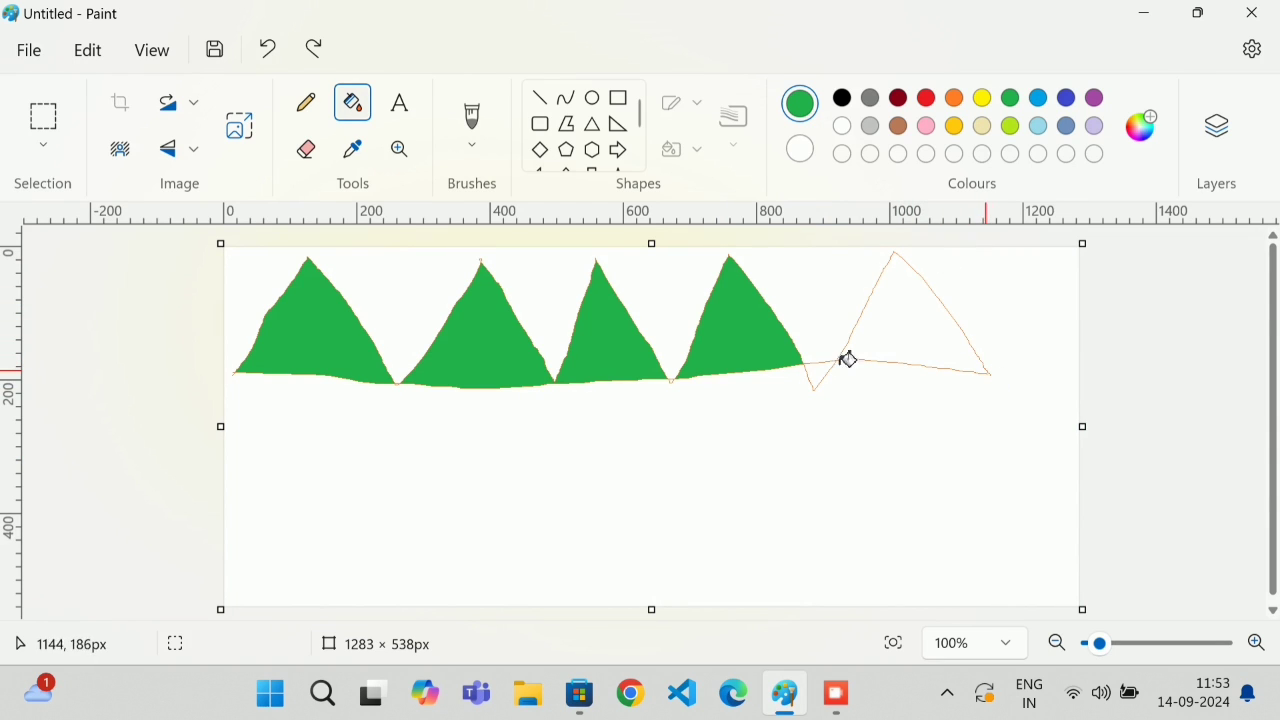
Close the outer base corner of the fifth triangle with green Pencil strokes and fill the triangle with green.
{"action": "left_click", "coordinate": [308, 104]}
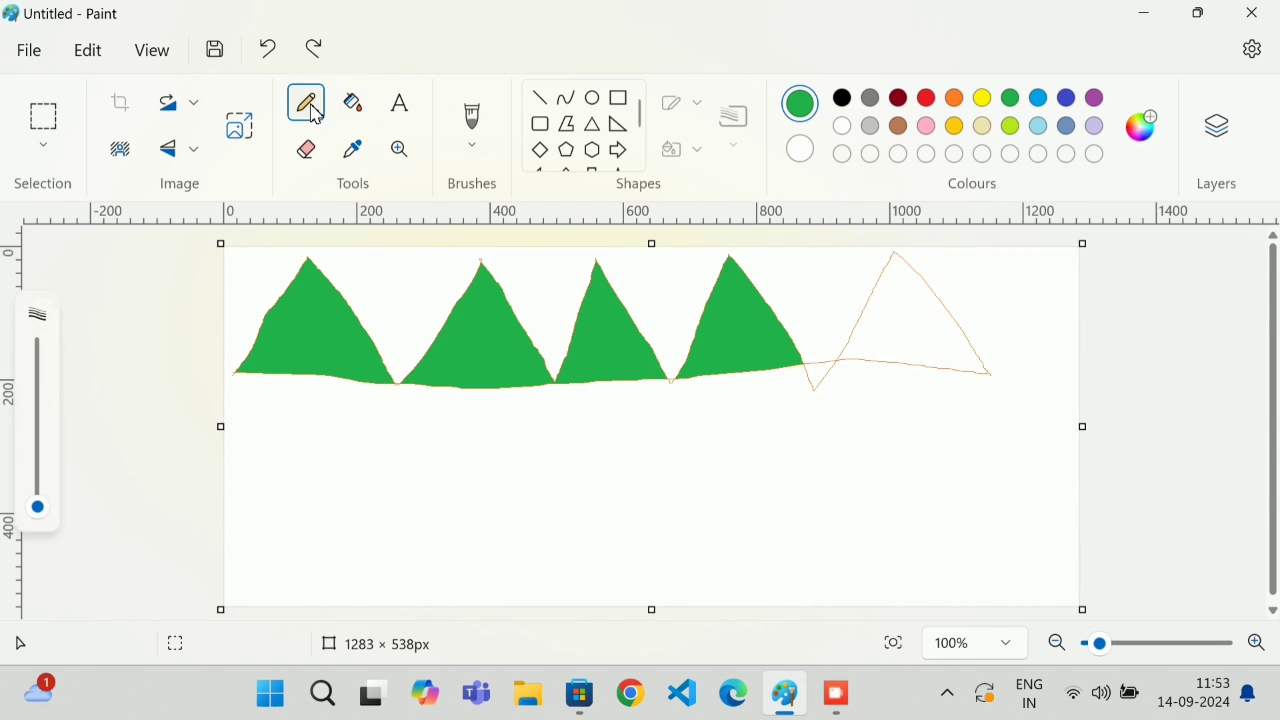
{"action": "left_click", "coordinate": [981, 366]}
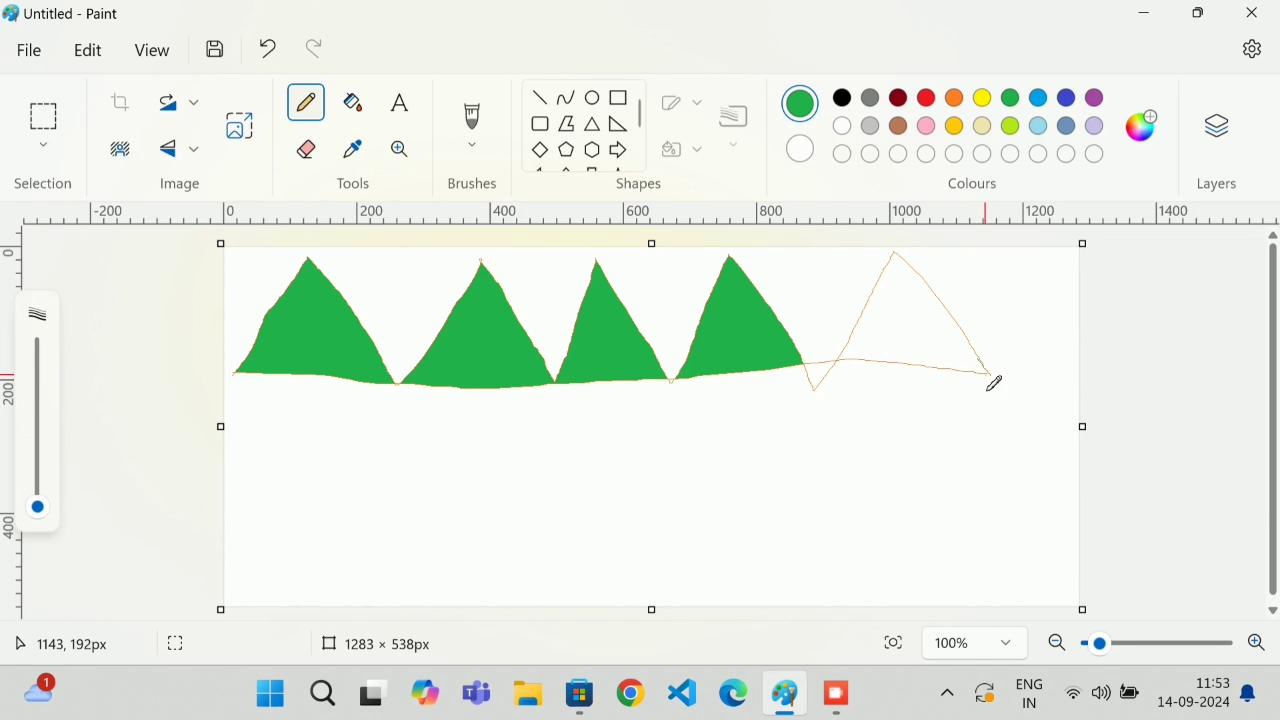
{"action": "mouse_move", "coordinate": [985, 372]}
{"action": "left_mouse_down"}
{"action": "mouse_move", "coordinate": [996, 376]}
{"action": "mouse_move", "coordinate": [975, 385]}
{"action": "mouse_move", "coordinate": [994, 371]}
{"action": "left_mouse_up"}
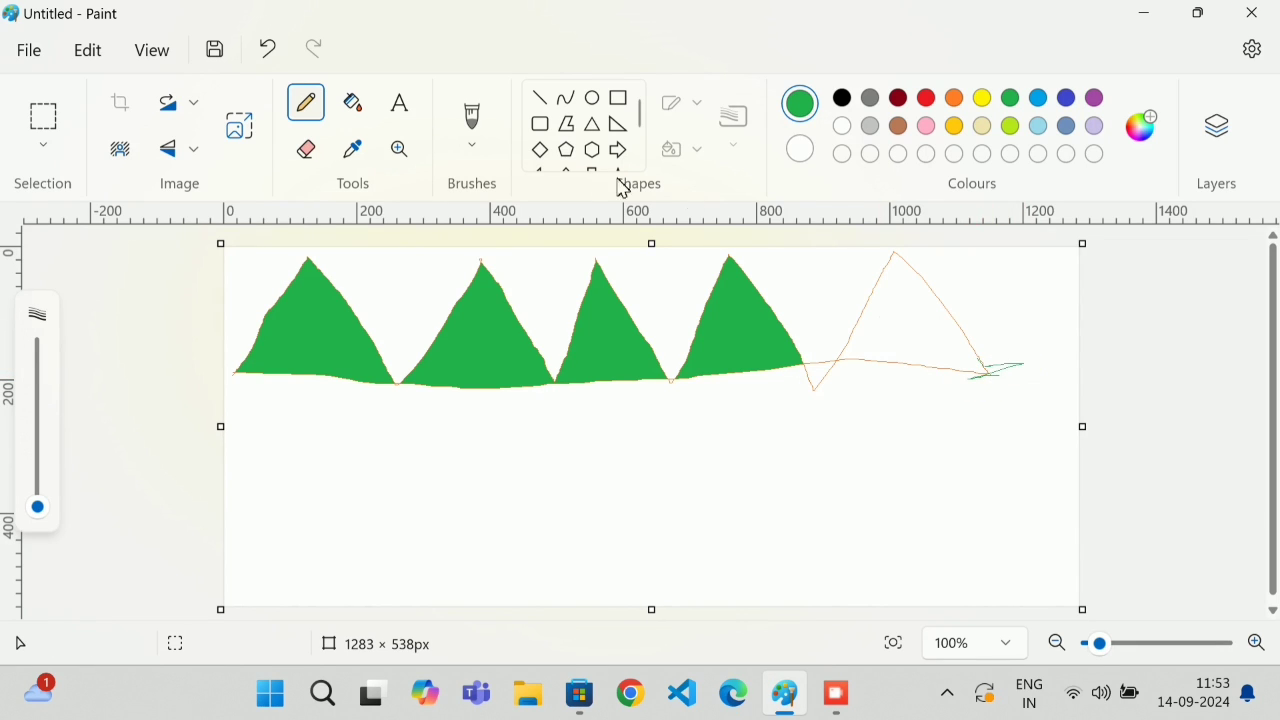
{"action": "left_click", "coordinate": [352, 102]}
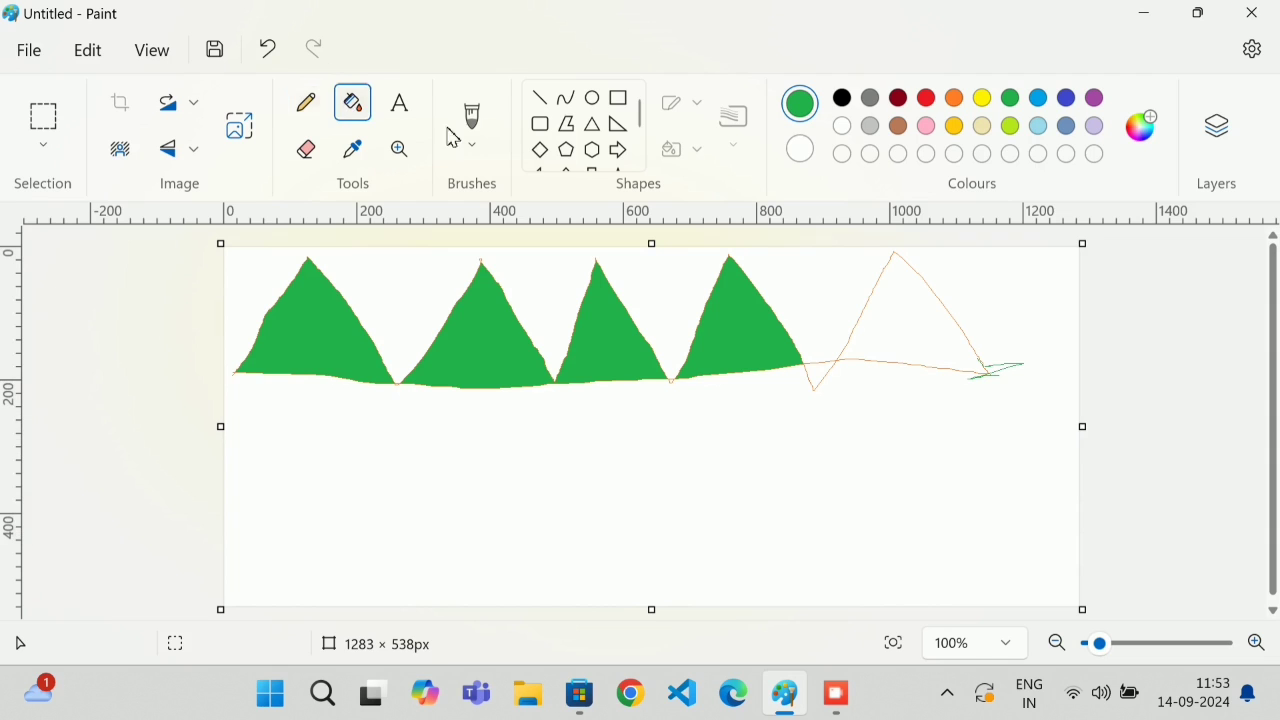
{"action": "left_click", "coordinate": [908, 334]}
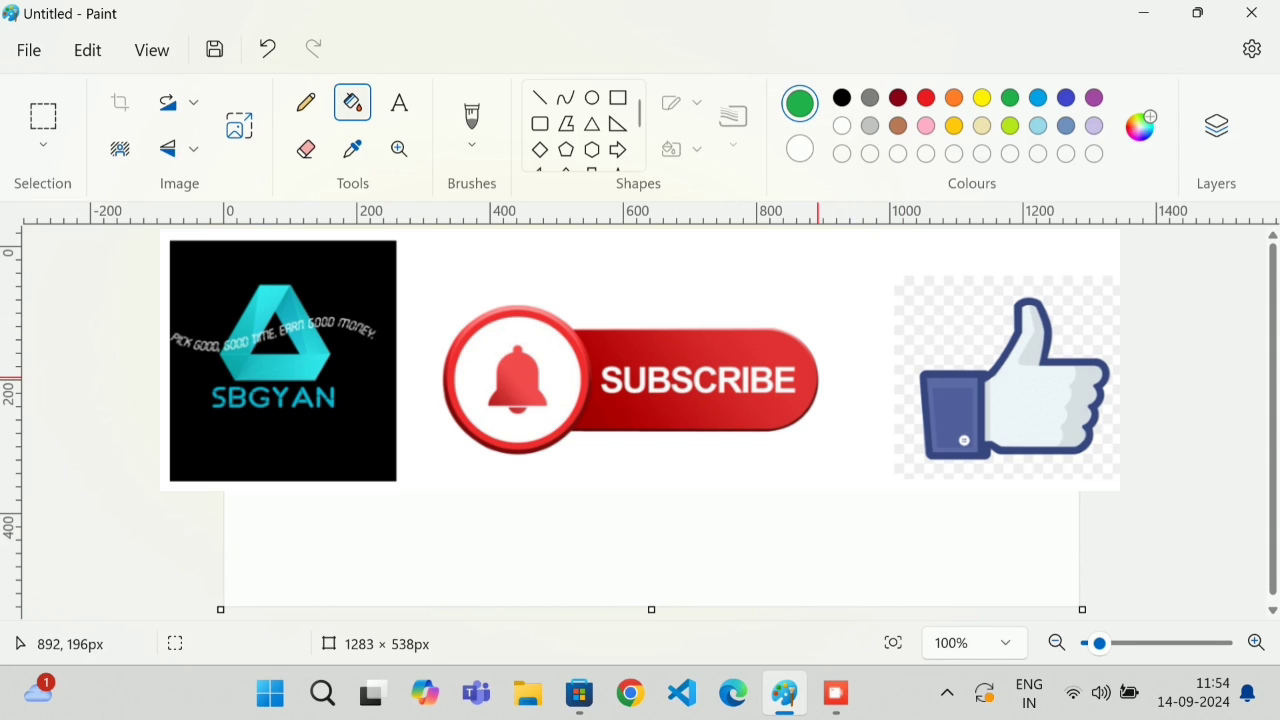